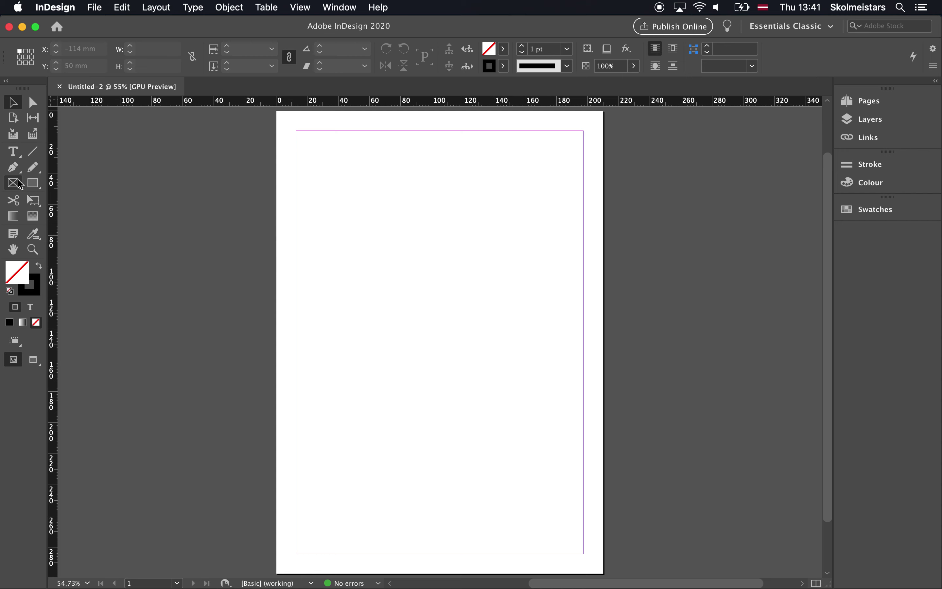
# Draw a rectangular picture frame about 77 × 95 mm in the page's upper-left area and place Building.jpg in it
pyautogui.click(16, 184)
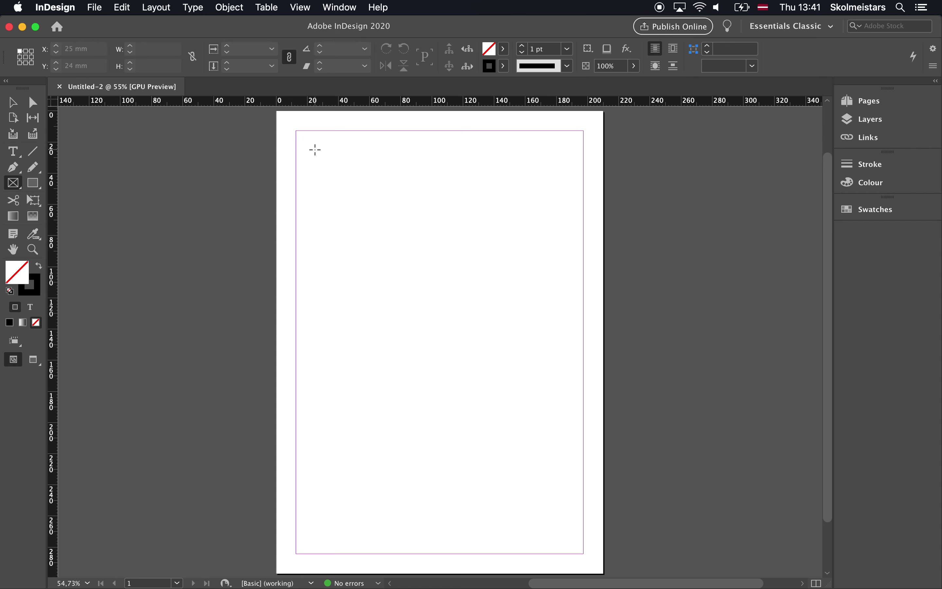
pyautogui.moveTo(314, 149); pyautogui.dragTo(433, 296)
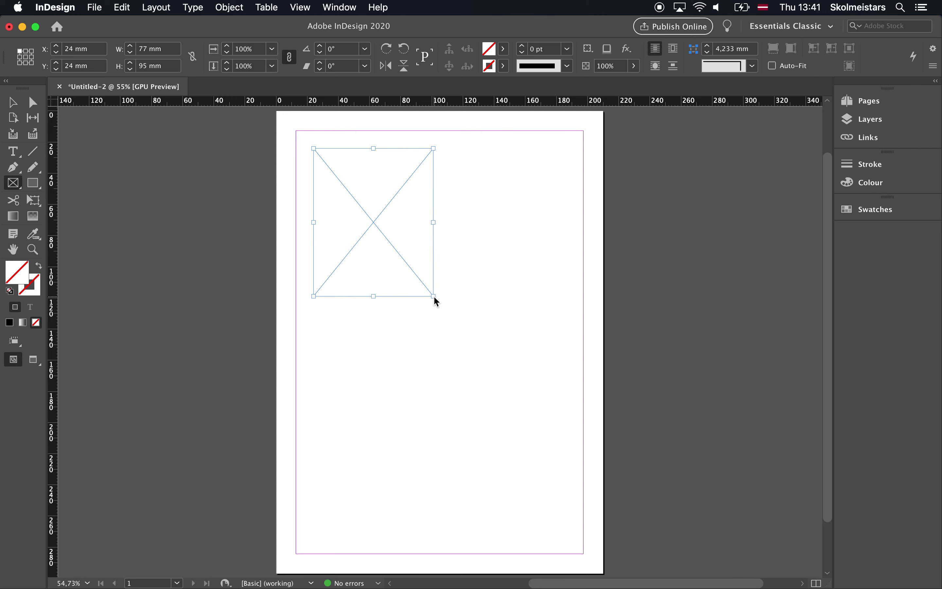
pyautogui.press('super+d')
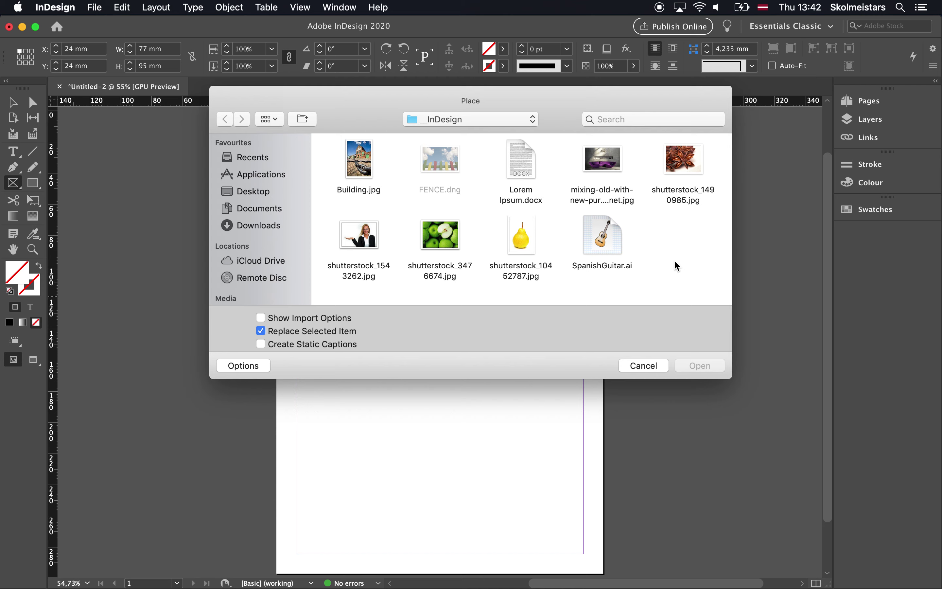
pyautogui.click(524, 157)
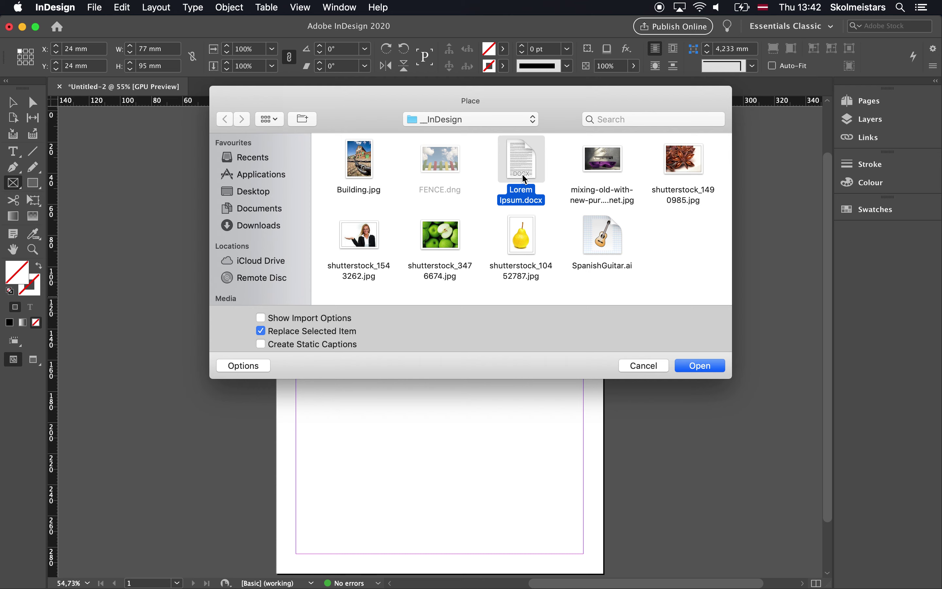
pyautogui.click(676, 221)
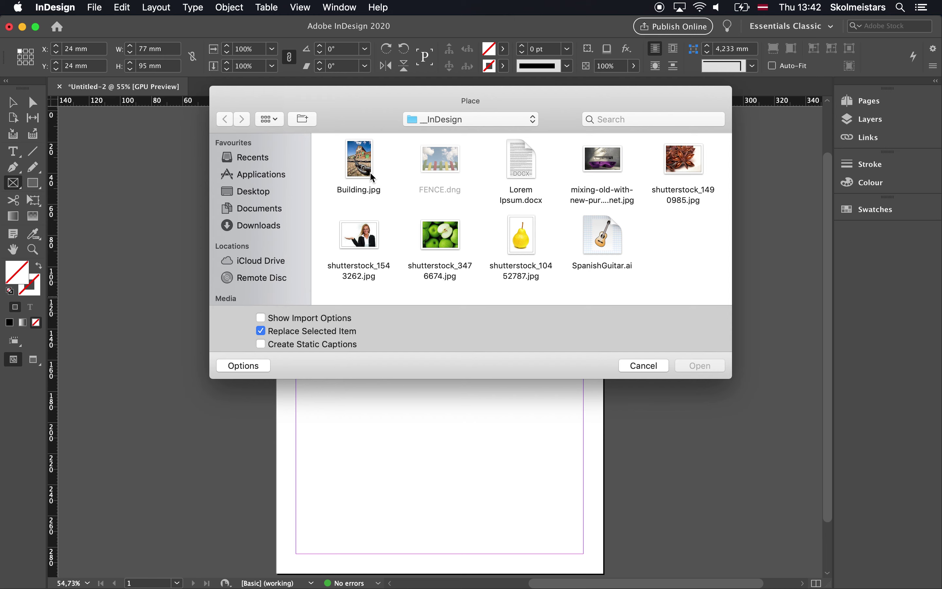
pyautogui.click(358, 161)
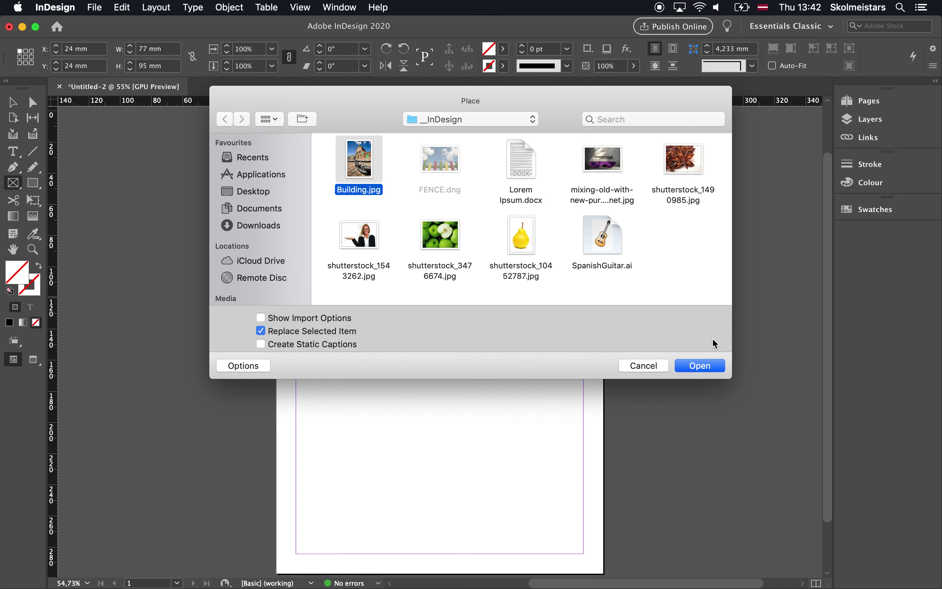
pyautogui.click(700, 365)
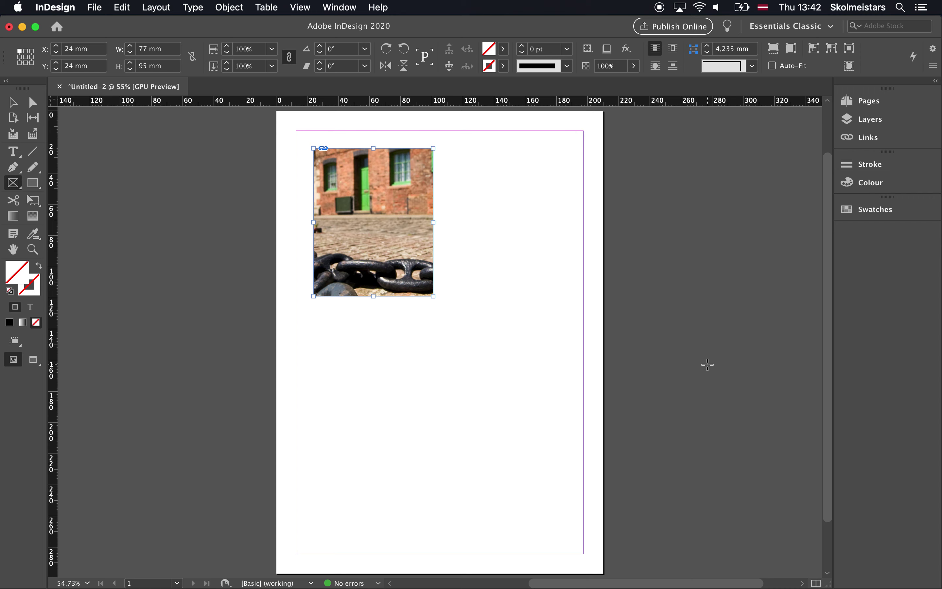
pyautogui.press('super+d')
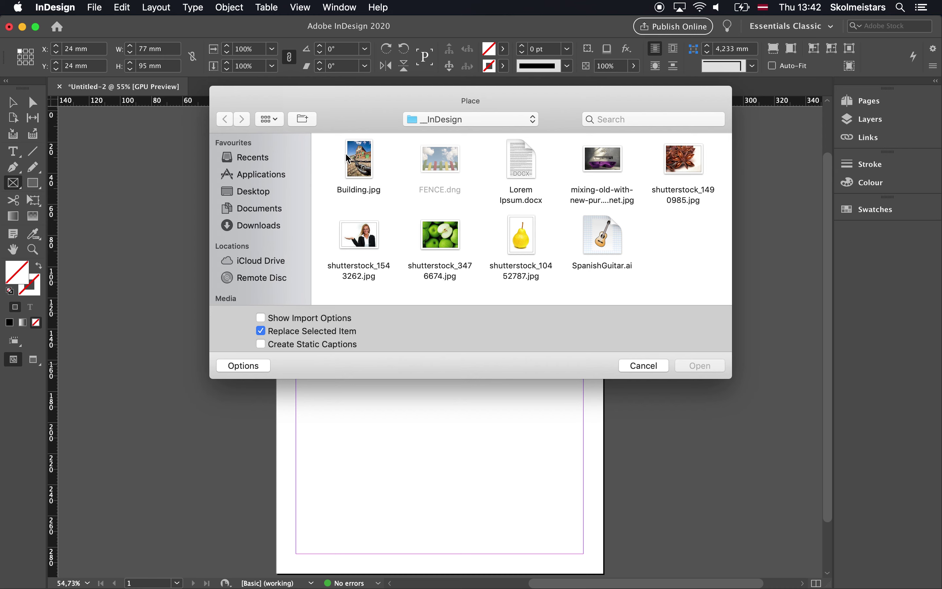
pyautogui.moveTo(373, 109); pyautogui.dragTo(457, 357)
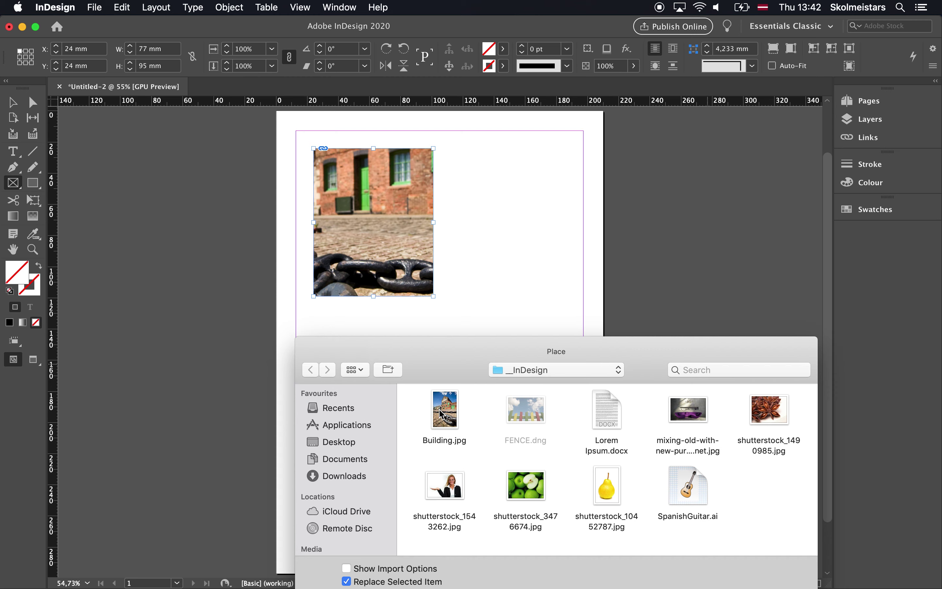
pyautogui.moveTo(451, 370); pyautogui.dragTo(434, 210)
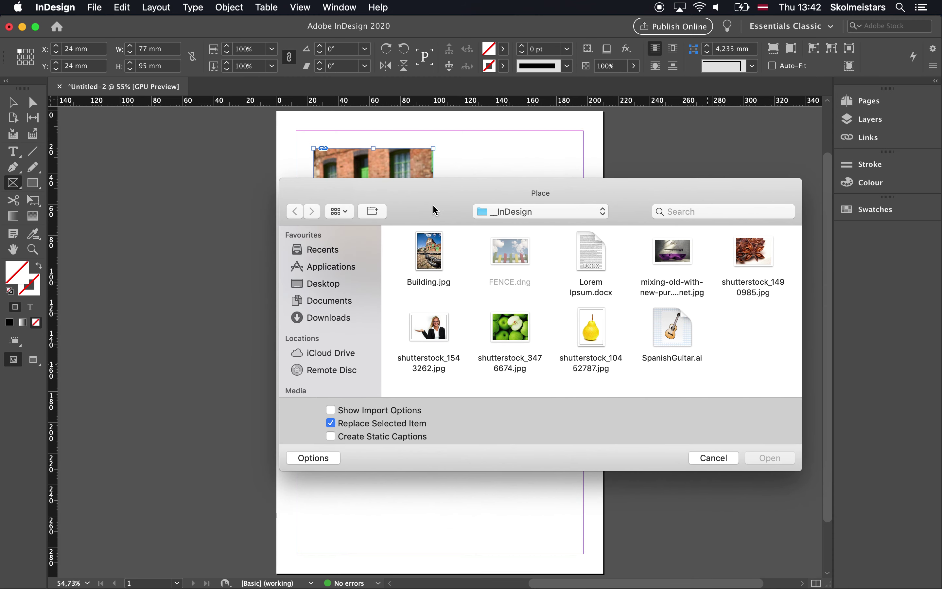
pyautogui.click(713, 458)
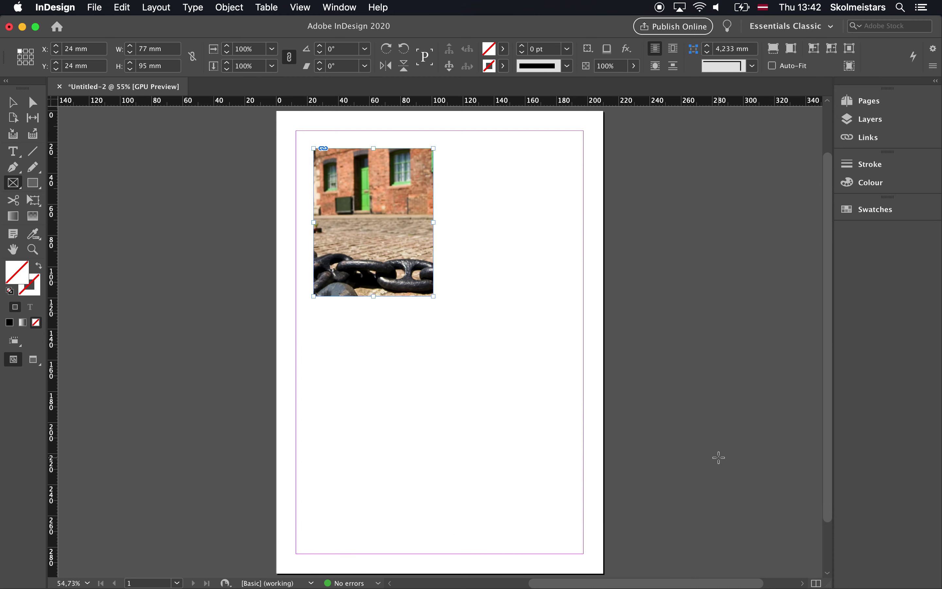
# Move the Building.jpg frame to the middle of the page and resize it to about 128 × 157 mm without scaling the photo
pyautogui.click(13, 102)
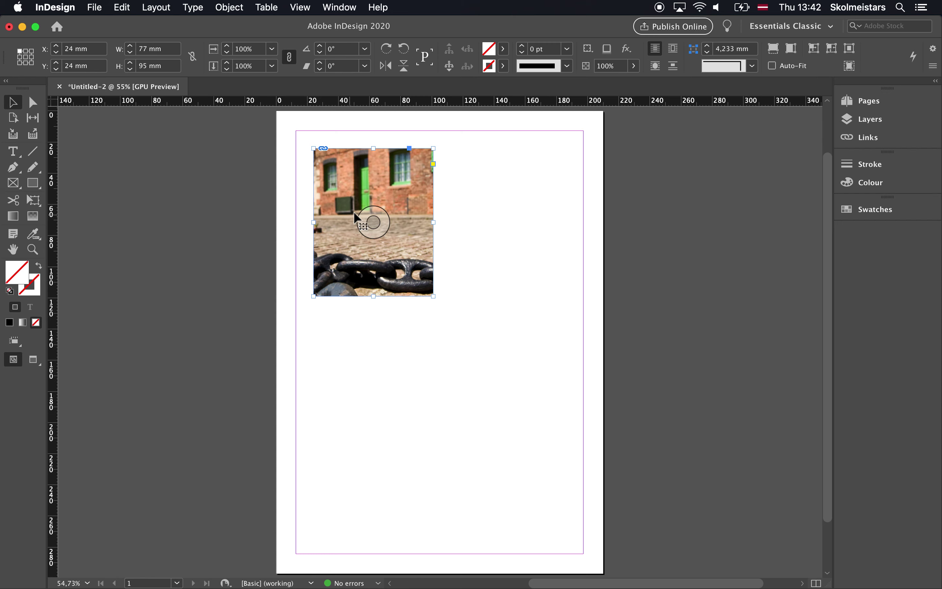
pyautogui.moveTo(350, 181); pyautogui.dragTo(418, 311)
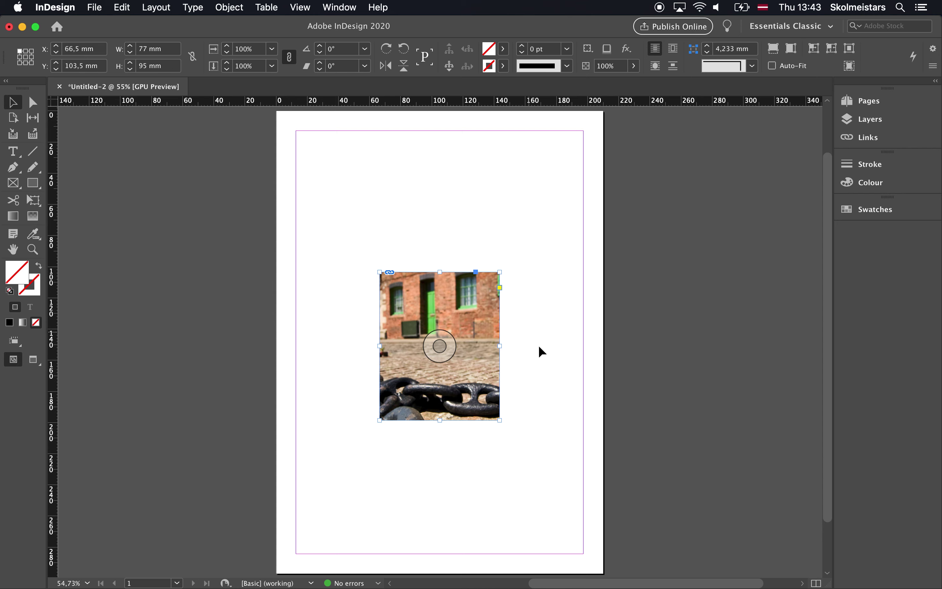
pyautogui.moveTo(501, 346); pyautogui.dragTo(546, 347)
pyautogui.moveTo(379, 346); pyautogui.dragTo(332, 345)
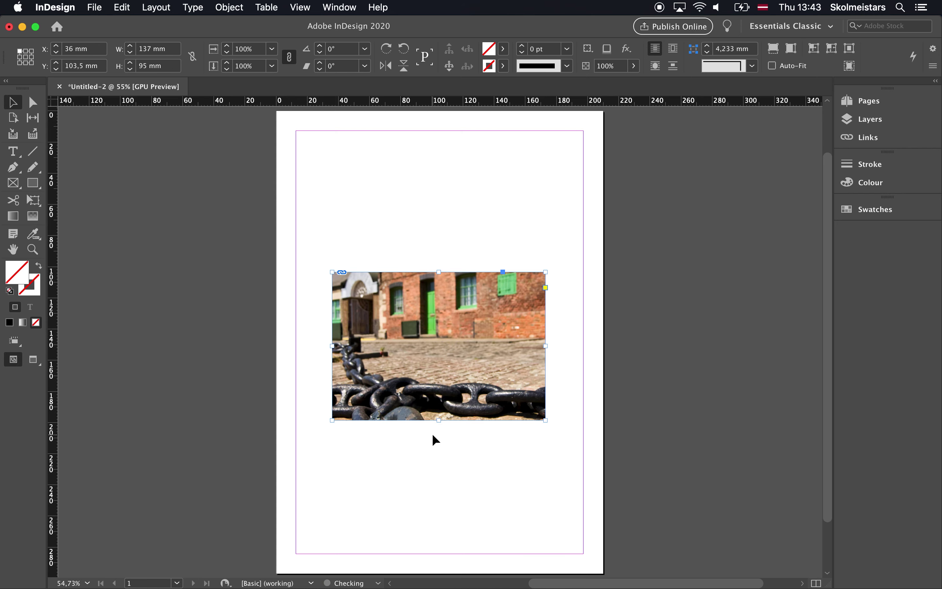
pyautogui.moveTo(439, 420); pyautogui.dragTo(438, 478)
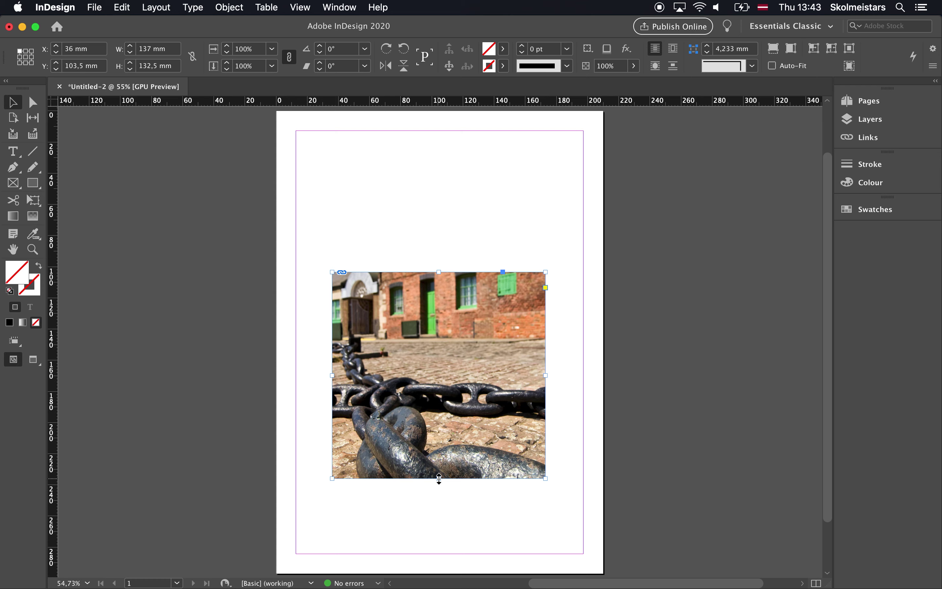
pyautogui.moveTo(439, 375)
pyautogui.moveTo(438, 272); pyautogui.dragTo(441, 233)
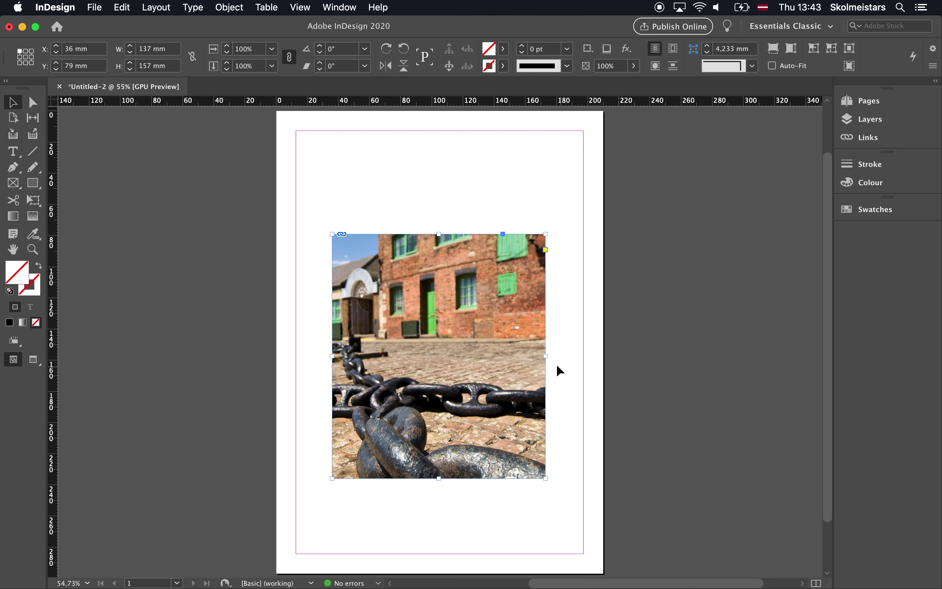
pyautogui.moveTo(545, 356)
pyautogui.mouseDown()
pyautogui.moveTo(465, 357)
pyautogui.moveTo(532, 358)
pyautogui.mouseUp()
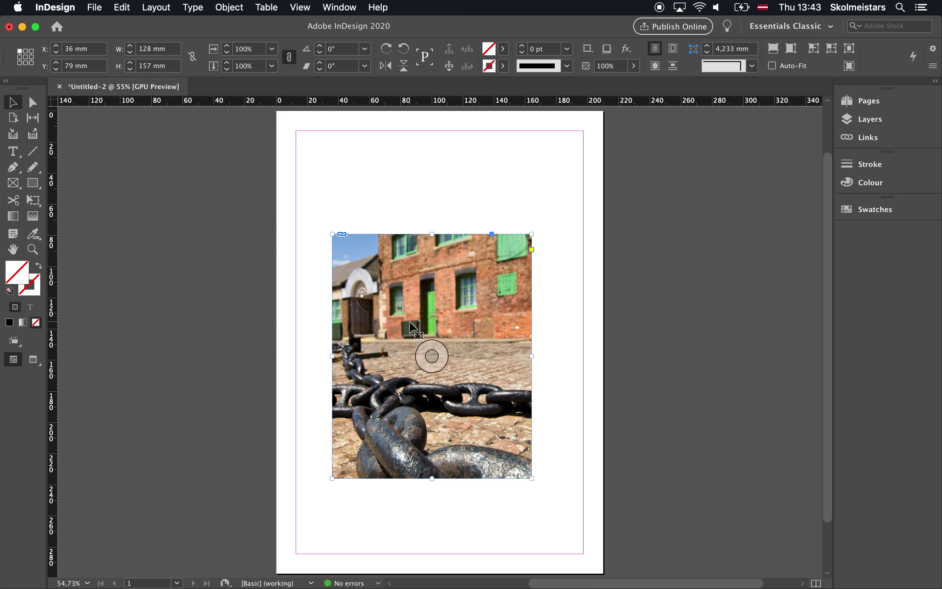
# Shift the photo inside its frame so the crop shows the building's gabled upper part and the sky beside it
pyautogui.moveTo(435, 352); pyautogui.dragTo(407, 357)
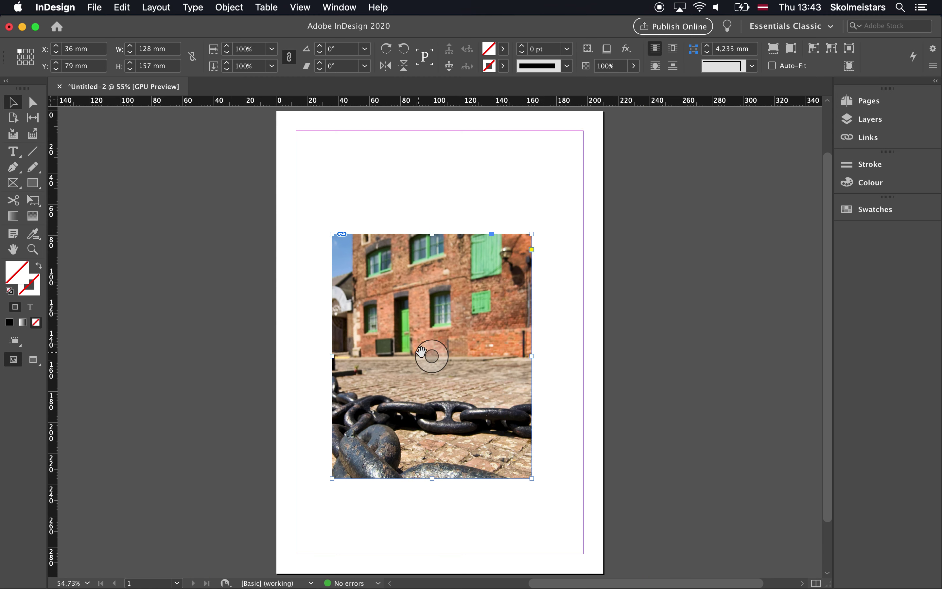
pyautogui.moveTo(426, 365); pyautogui.dragTo(475, 436)
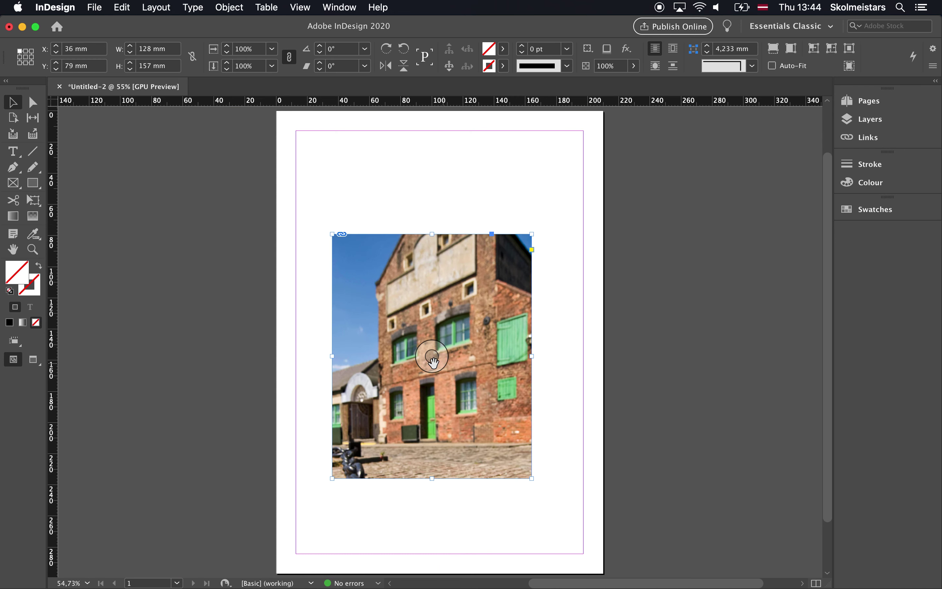
pyautogui.moveTo(432, 356); pyautogui.dragTo(461, 404)
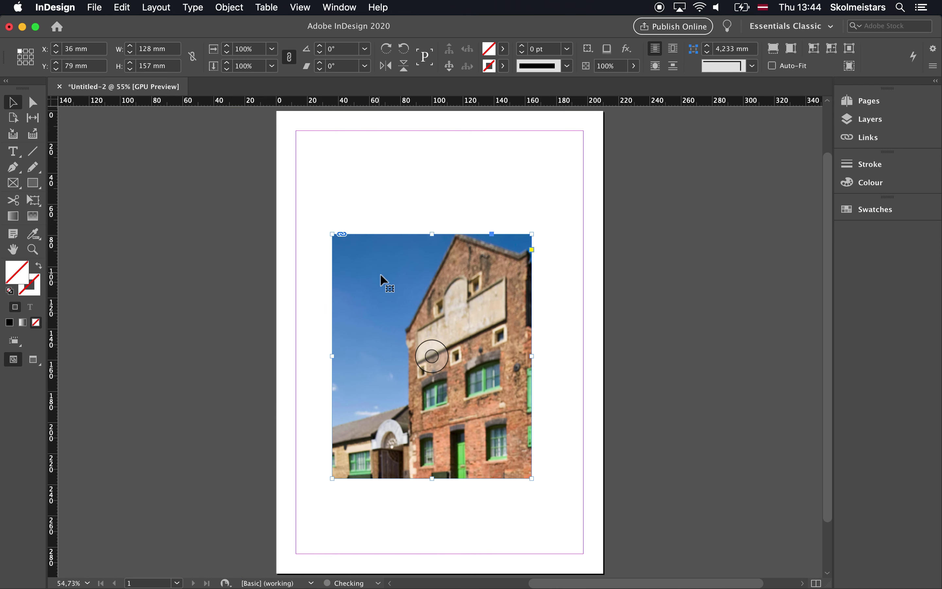
pyautogui.moveTo(428, 354); pyautogui.dragTo(498, 406)
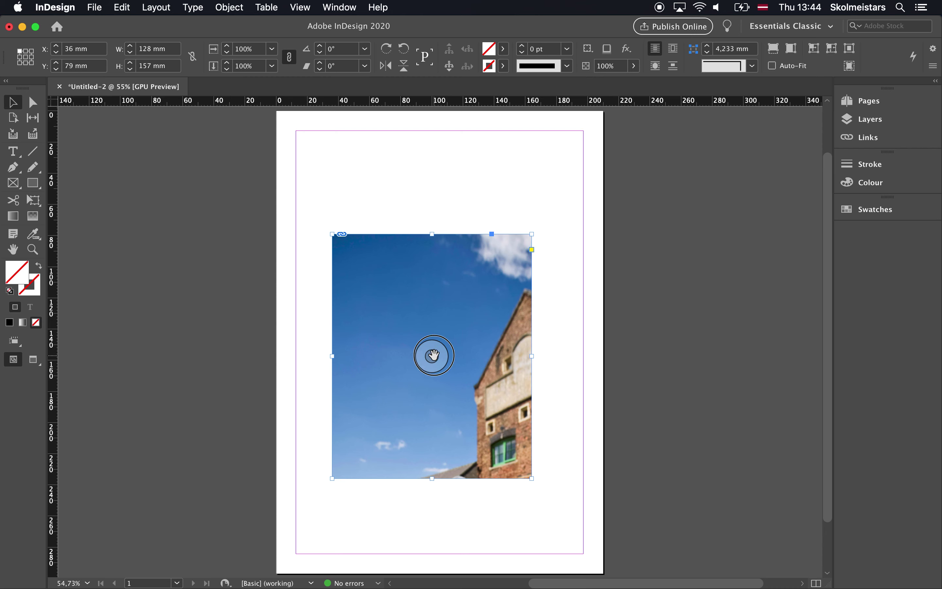
pyautogui.moveTo(431, 353); pyautogui.dragTo(398, 322)
pyautogui.moveTo(431, 360); pyautogui.dragTo(416, 354)
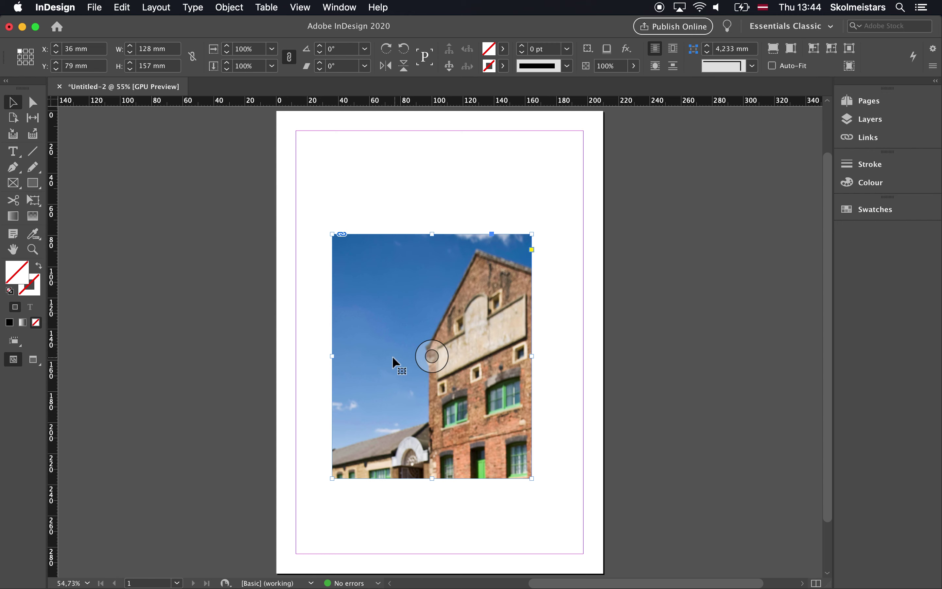
# Apply Fit Content to Frame to the building photo
pyautogui.rightClick(382, 329)
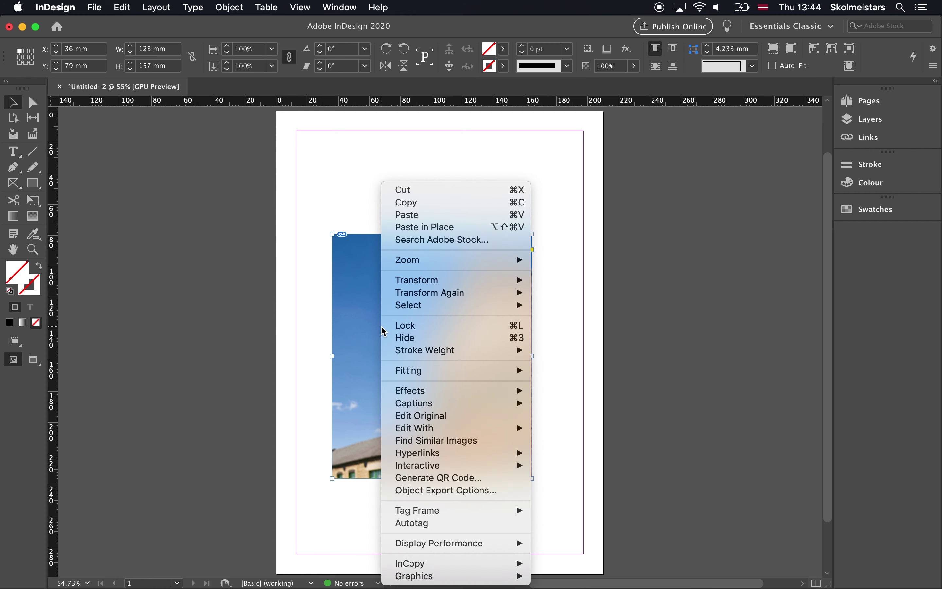
pyautogui.moveTo(409, 375)
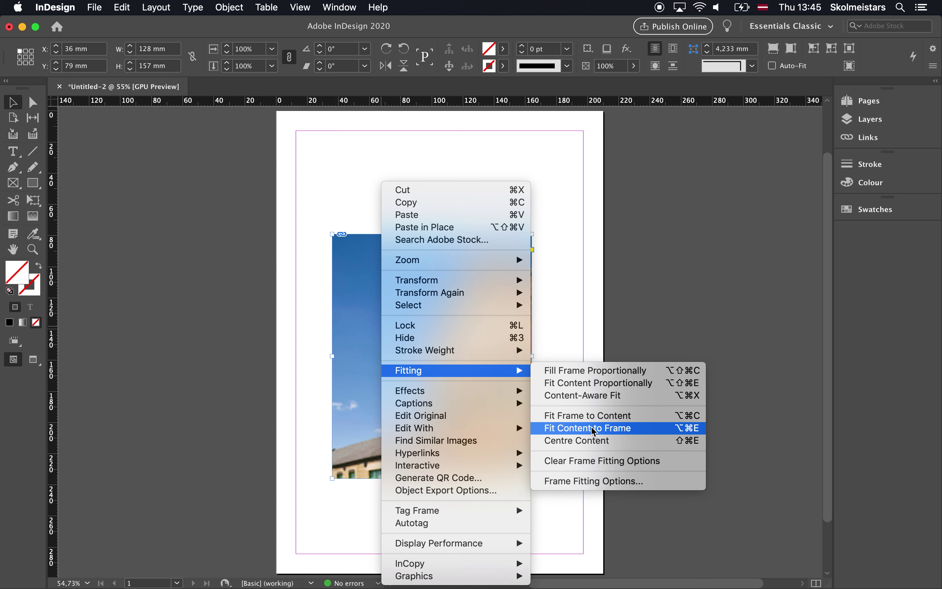
pyautogui.click(574, 430)
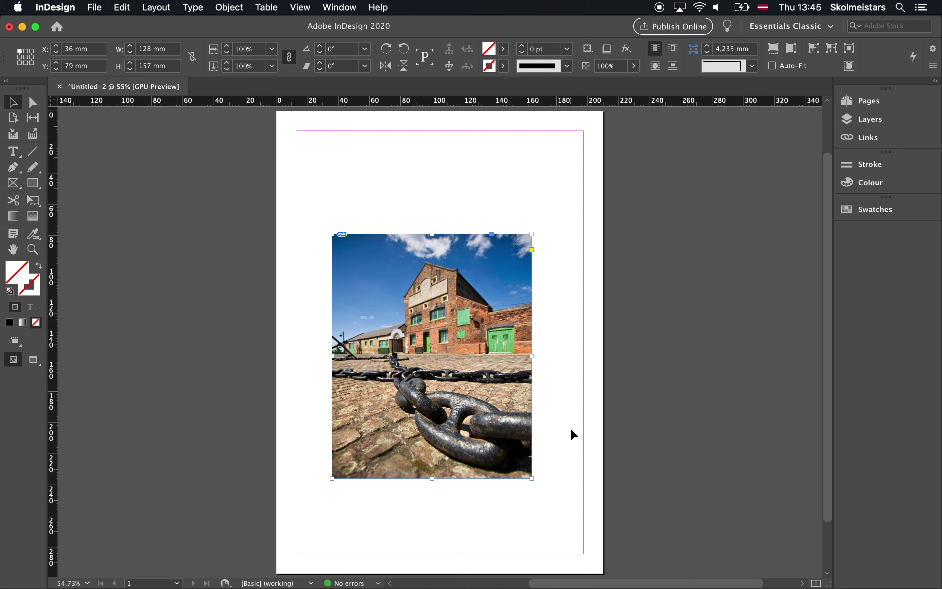
pyautogui.press('super+d')
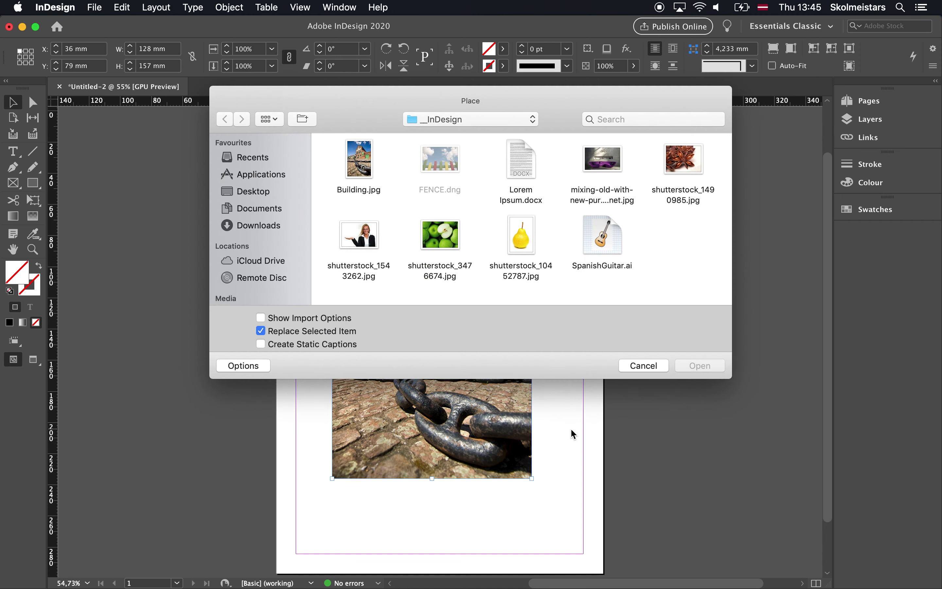
pyautogui.moveTo(384, 101); pyautogui.dragTo(715, 180)
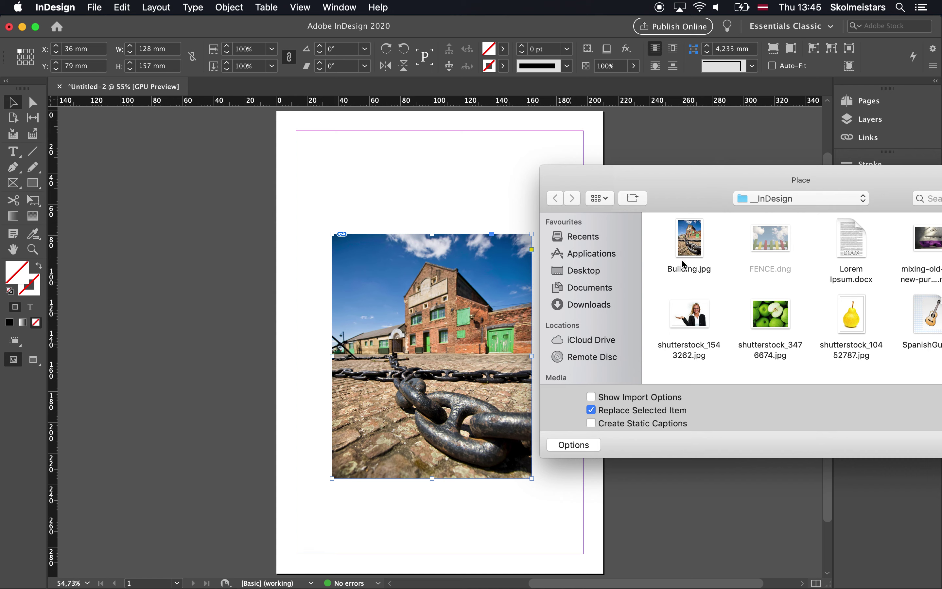
pyautogui.moveTo(721, 196); pyautogui.dragTo(551, 56)
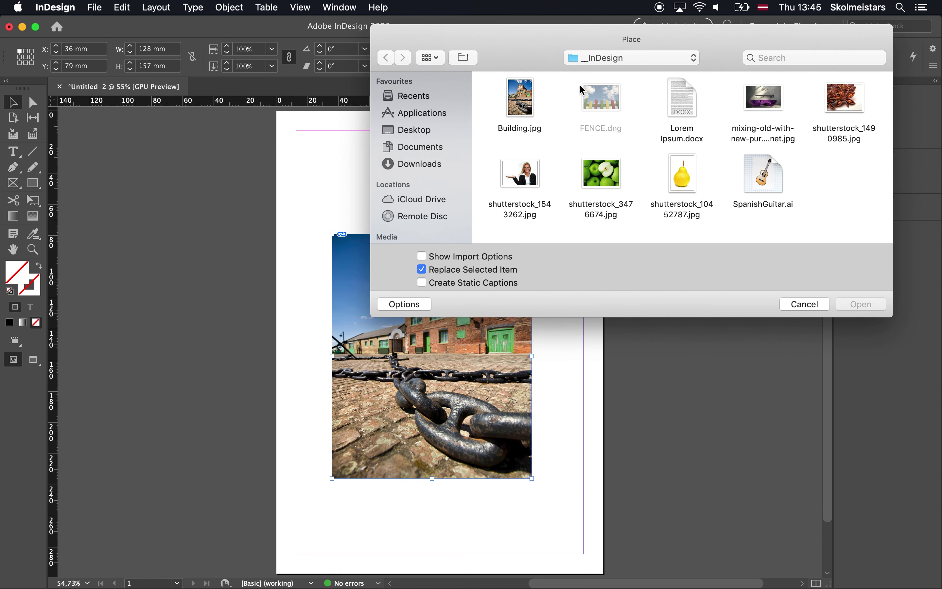
pyautogui.click(805, 306)
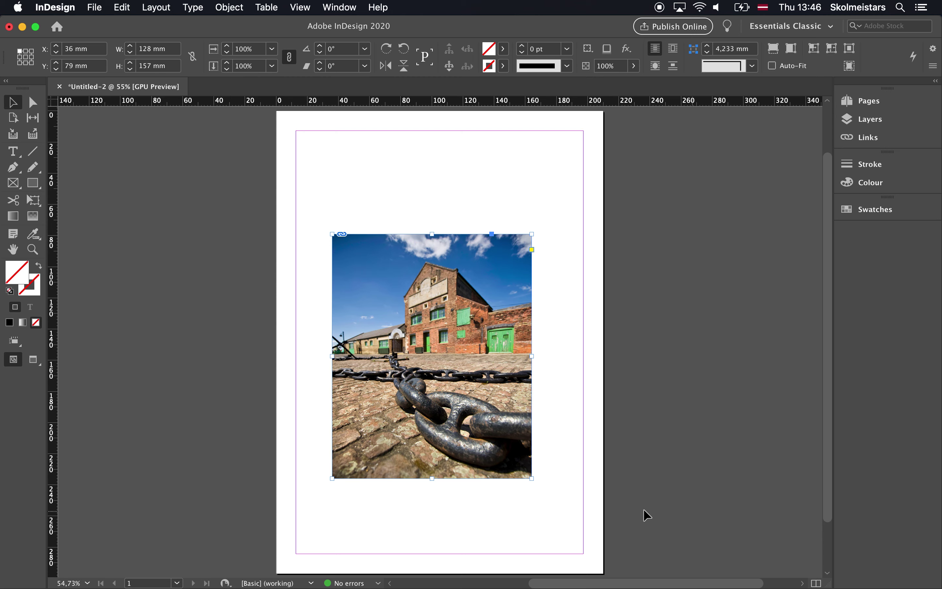
# Shorten the photo frame to a height of about 59 mm and fit the content to the frame
pyautogui.moveTo(432, 466); pyautogui.dragTo(428, 326)
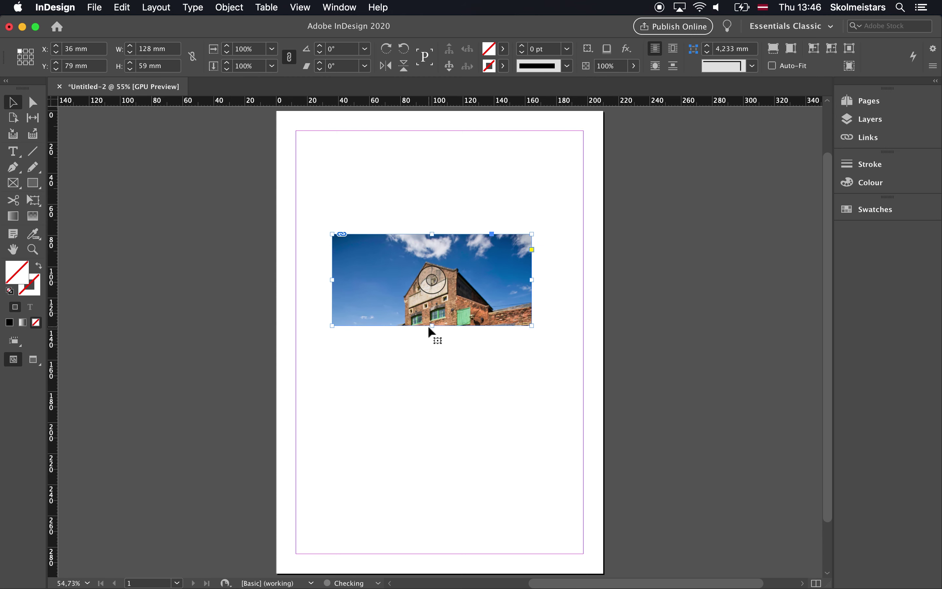
pyautogui.rightClick(402, 287)
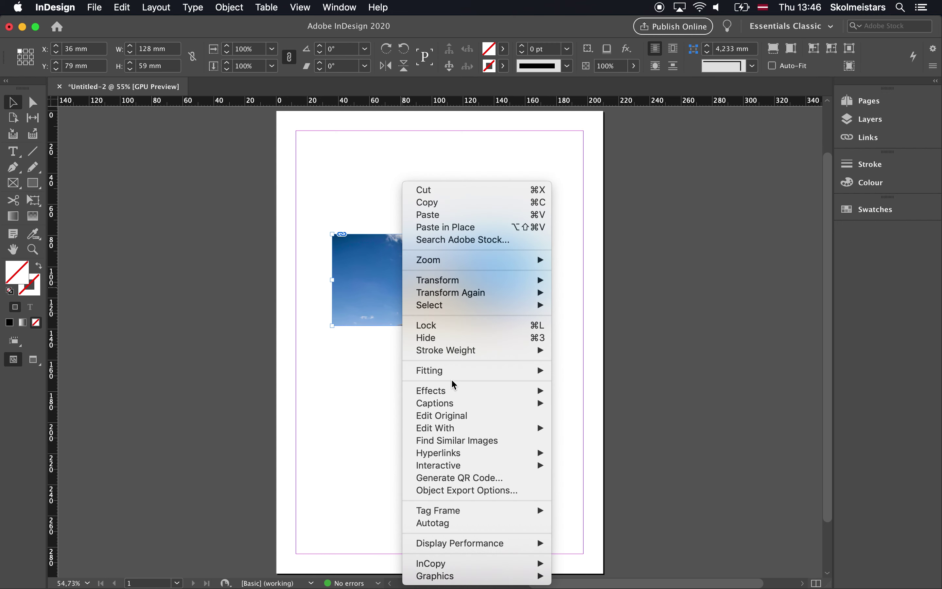
pyautogui.moveTo(454, 377)
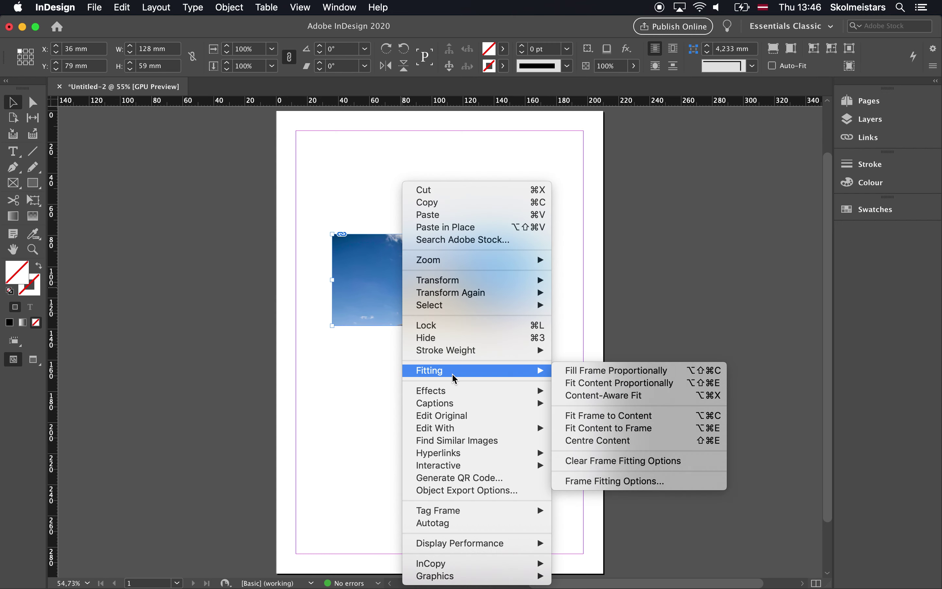
pyautogui.click(603, 429)
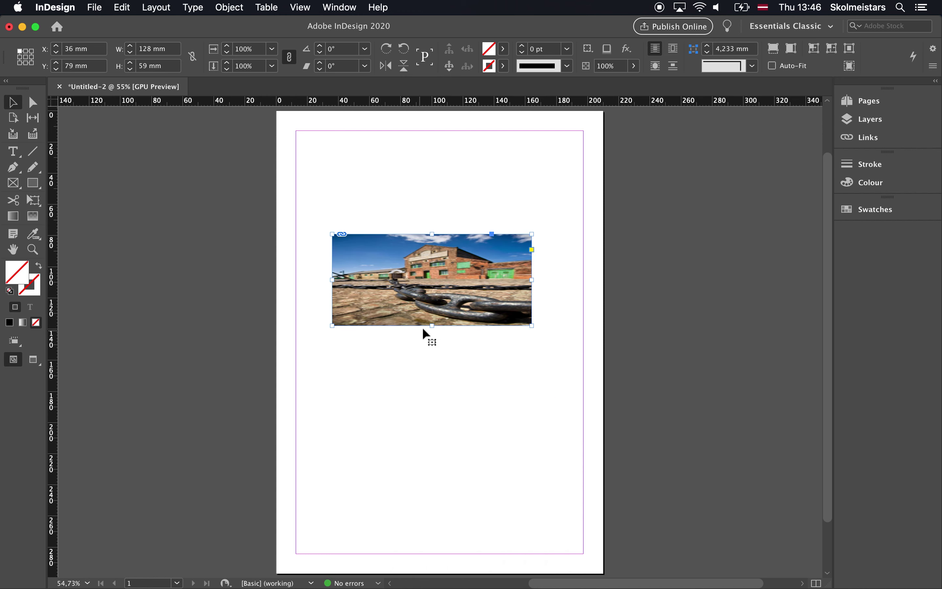
# Lengthen the photo frame to a height of 160 mm and apply Fill Frame Proportionally
pyautogui.moveTo(433, 326); pyautogui.dragTo(452, 483)
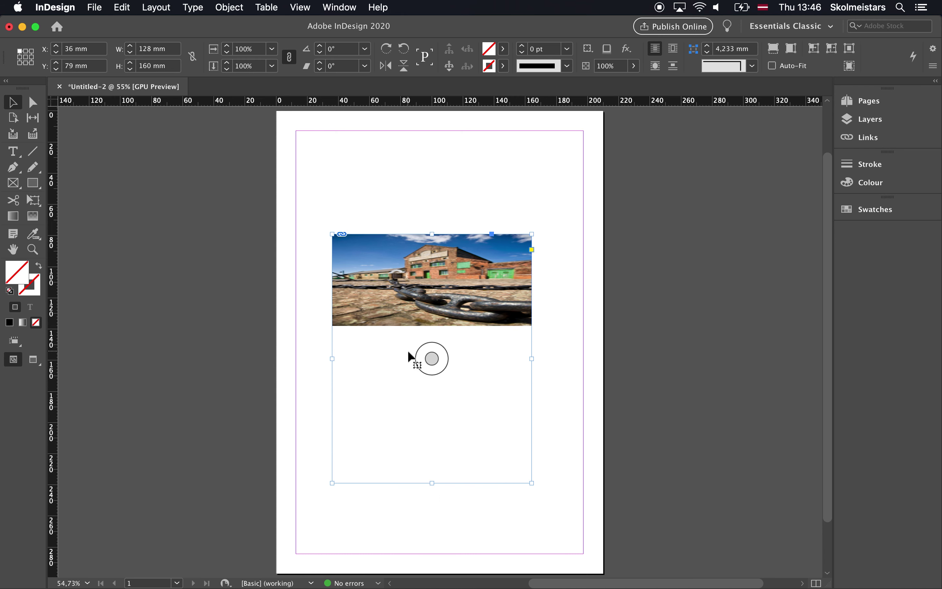
pyautogui.rightClick(417, 291)
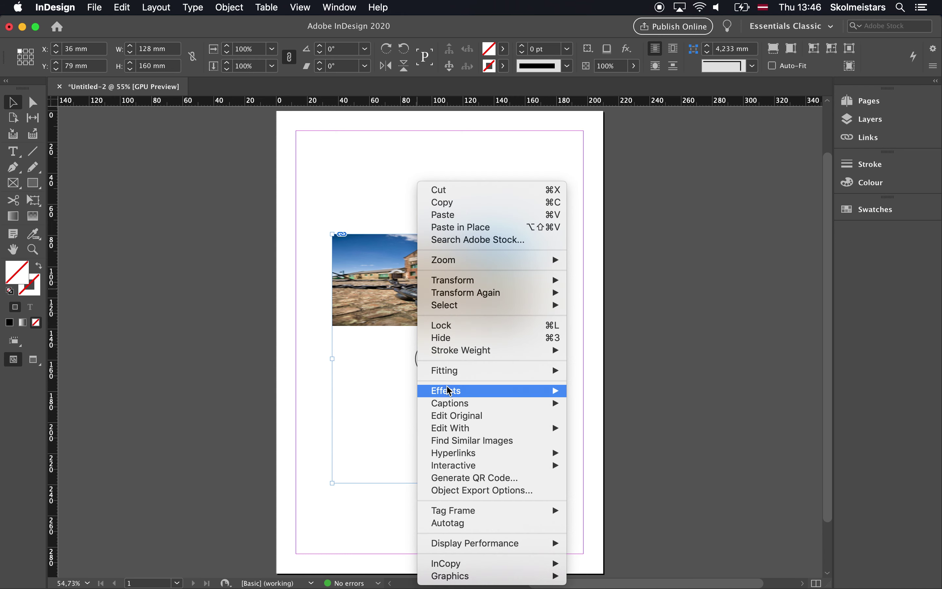
pyautogui.moveTo(455, 372)
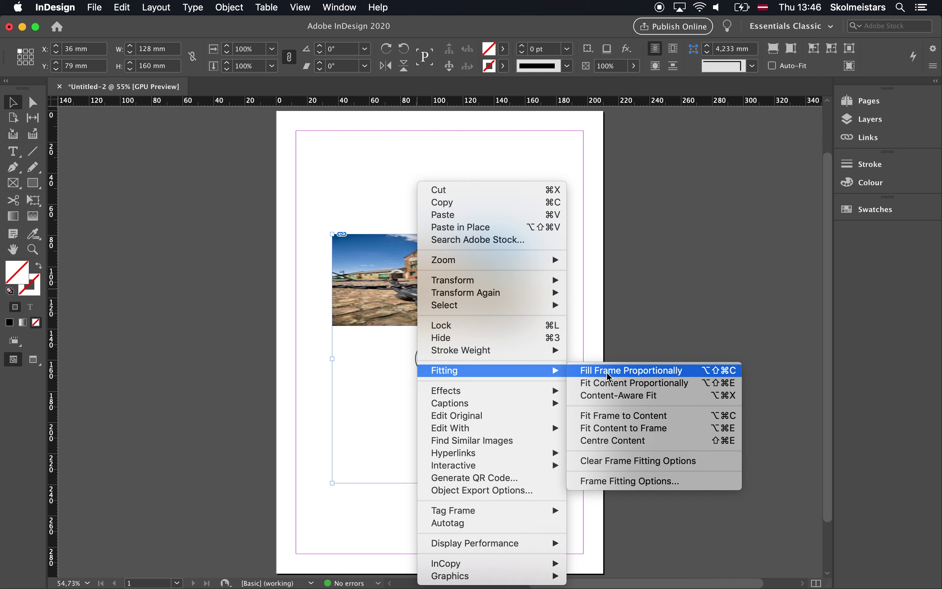
pyautogui.click(670, 372)
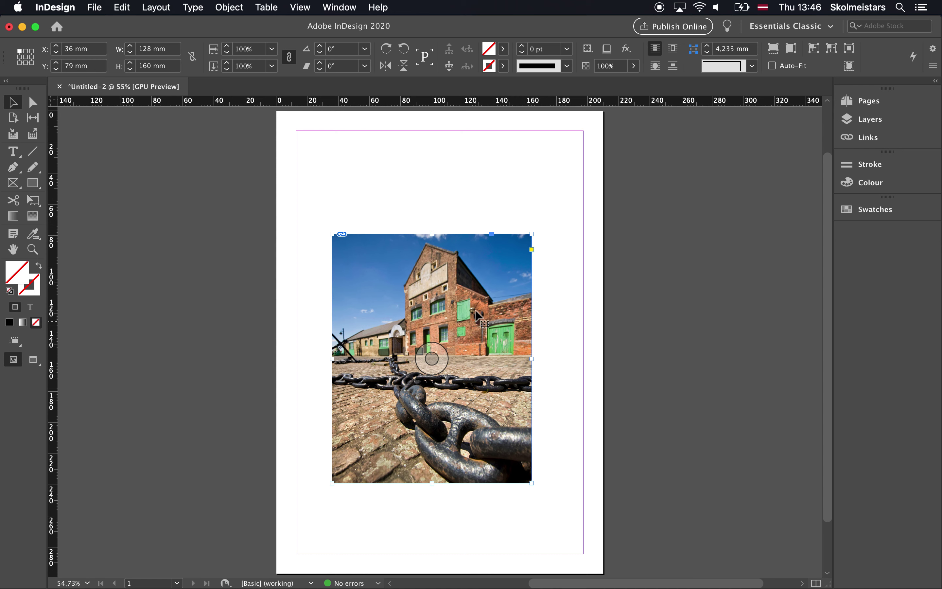
# Fit the frame to its content and move the photo into the upper-right corner of the page margins
pyautogui.rightClick(474, 354)
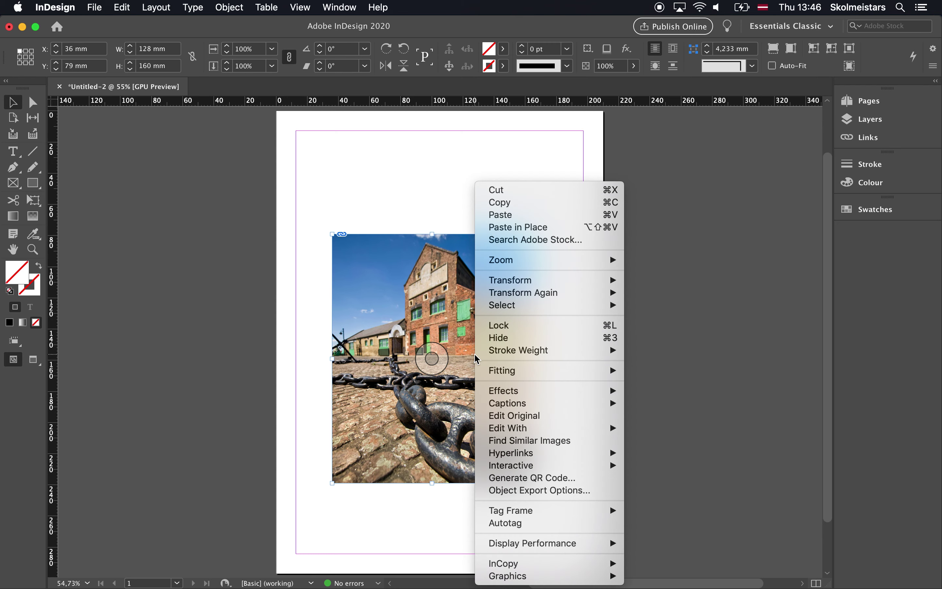
pyautogui.moveTo(589, 363)
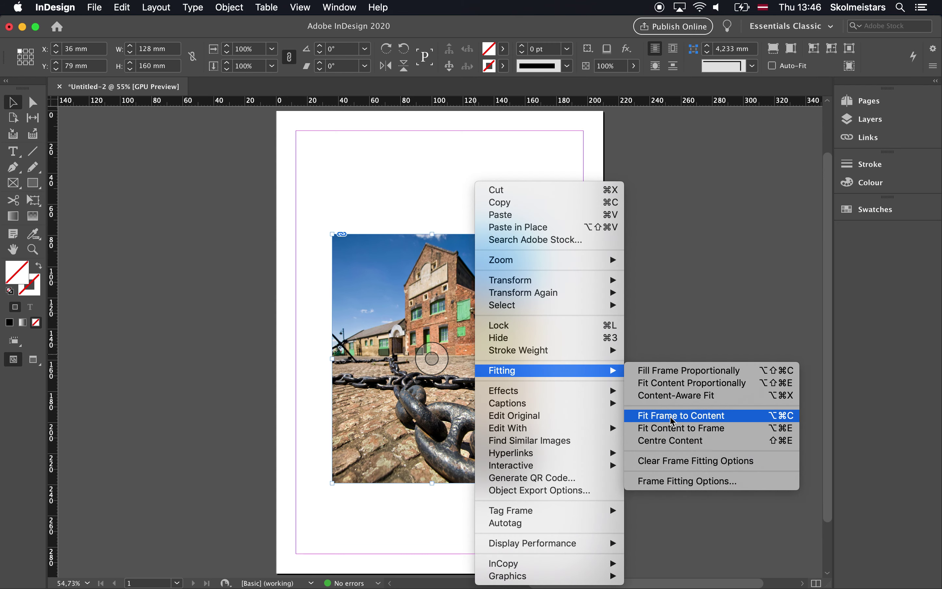
pyautogui.click(708, 418)
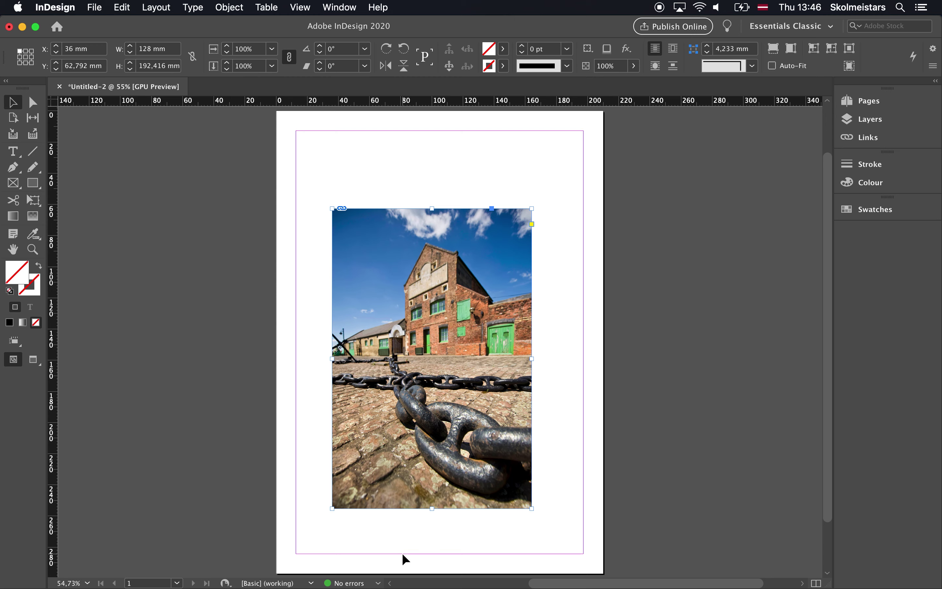
pyautogui.moveTo(407, 433); pyautogui.dragTo(373, 356)
pyautogui.moveTo(441, 415); pyautogui.dragTo(523, 412)
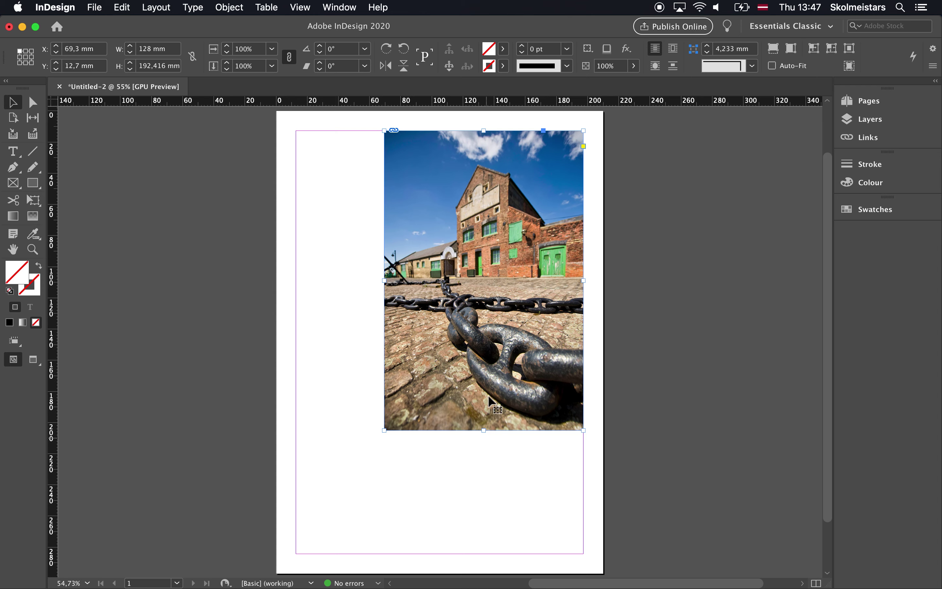
# Crop the photo by trimming its frame at the top edge and shortening it from below to 144 mm high
pyautogui.click(486, 131)
pyautogui.moveTo(486, 131); pyautogui.dragTo(484, 152)
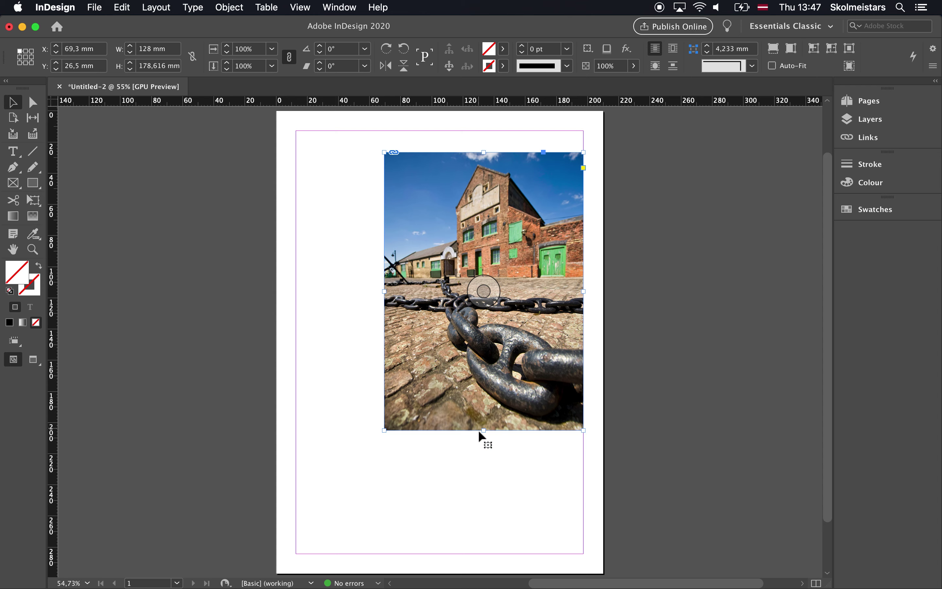
pyautogui.moveTo(483, 431); pyautogui.dragTo(484, 424)
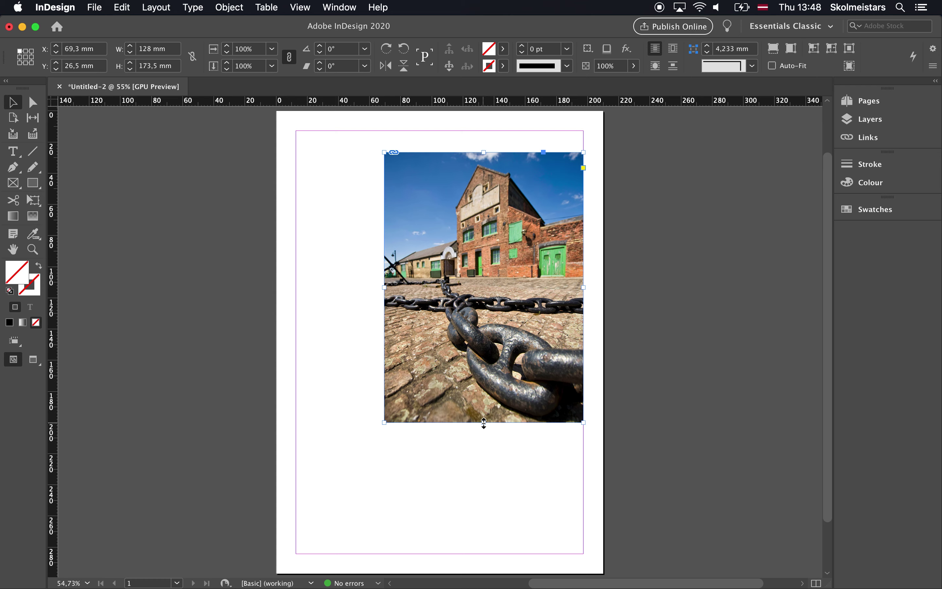
pyautogui.moveTo(483, 424); pyautogui.dragTo(484, 329)
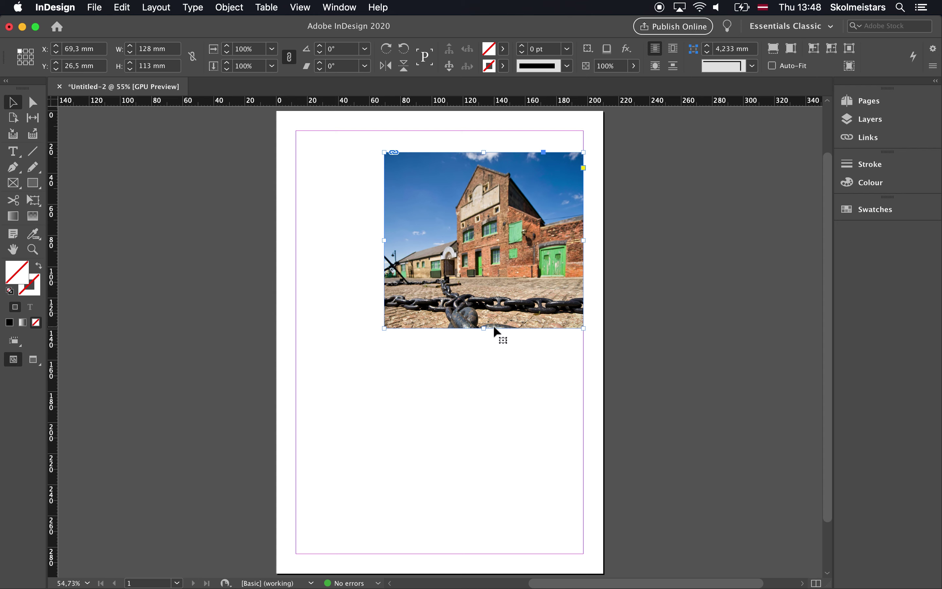
pyautogui.moveTo(484, 329); pyautogui.dragTo(486, 376)
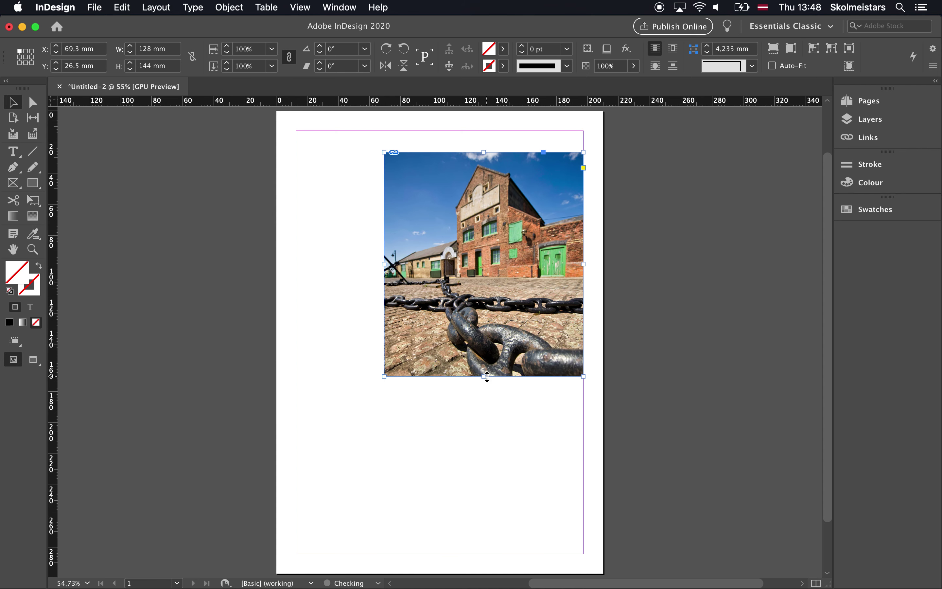
pyautogui.click(471, 421)
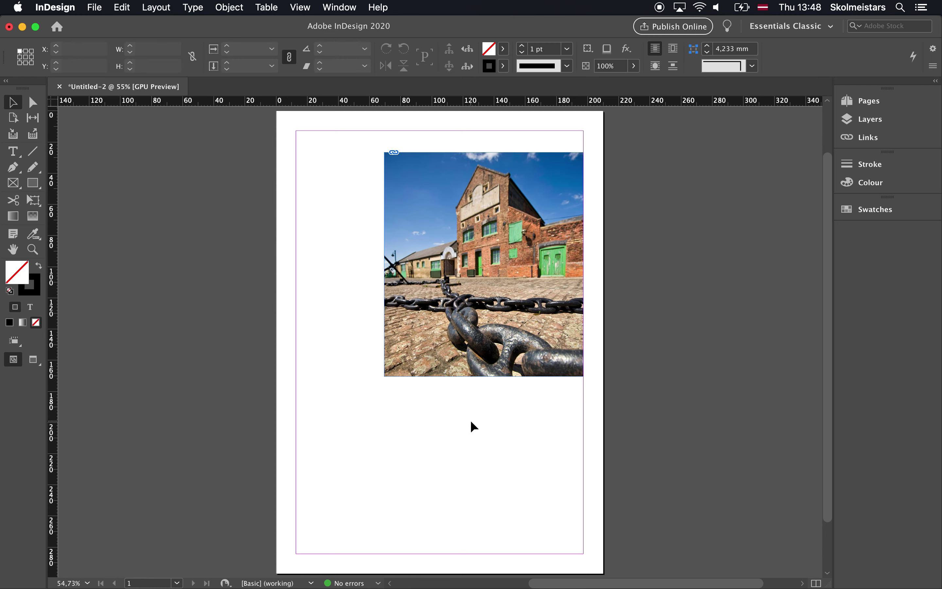
pyautogui.rightClick(446, 245)
pyautogui.click(431, 182)
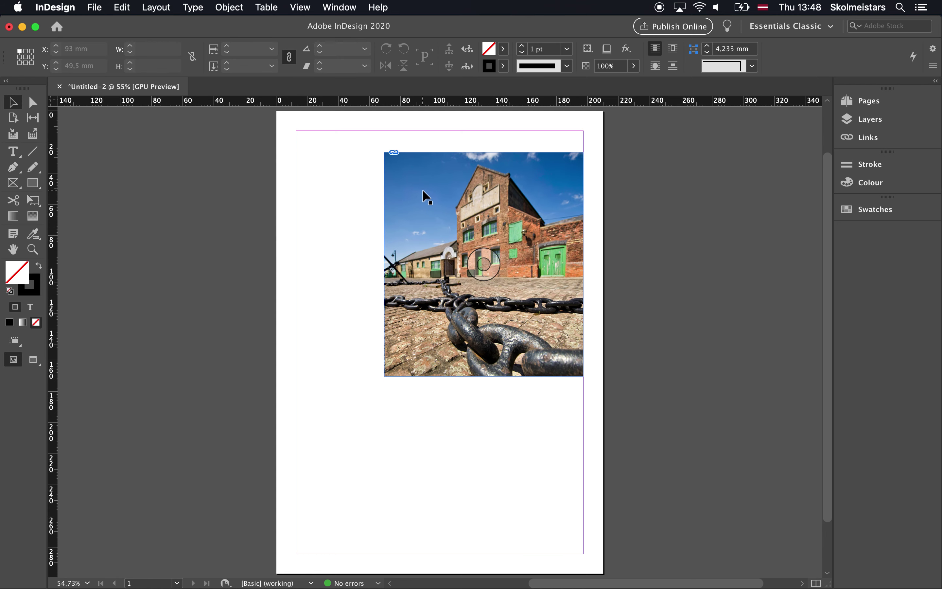
pyautogui.rightClick(424, 195)
pyautogui.click(410, 210)
pyautogui.rightClick(415, 185)
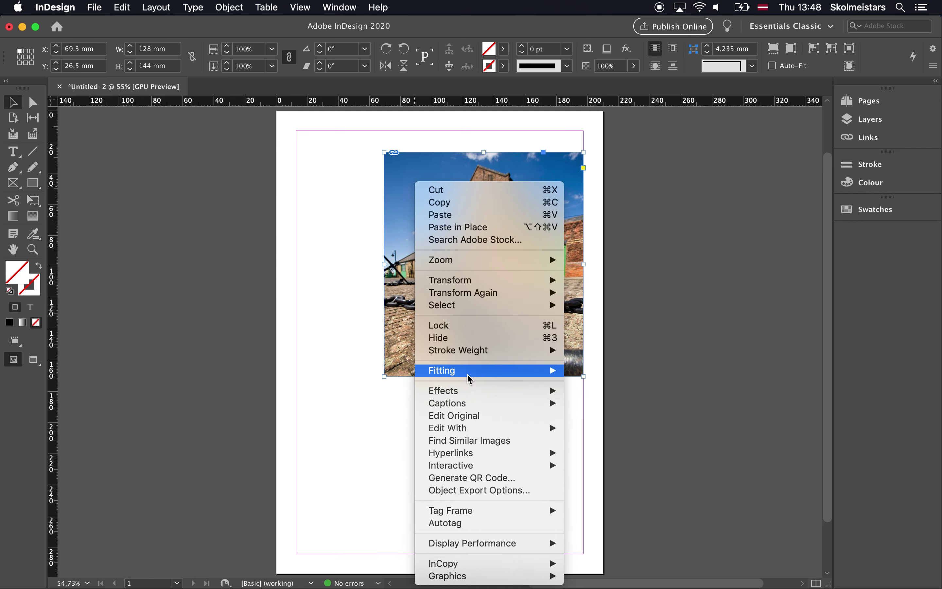
pyautogui.moveTo(469, 377)
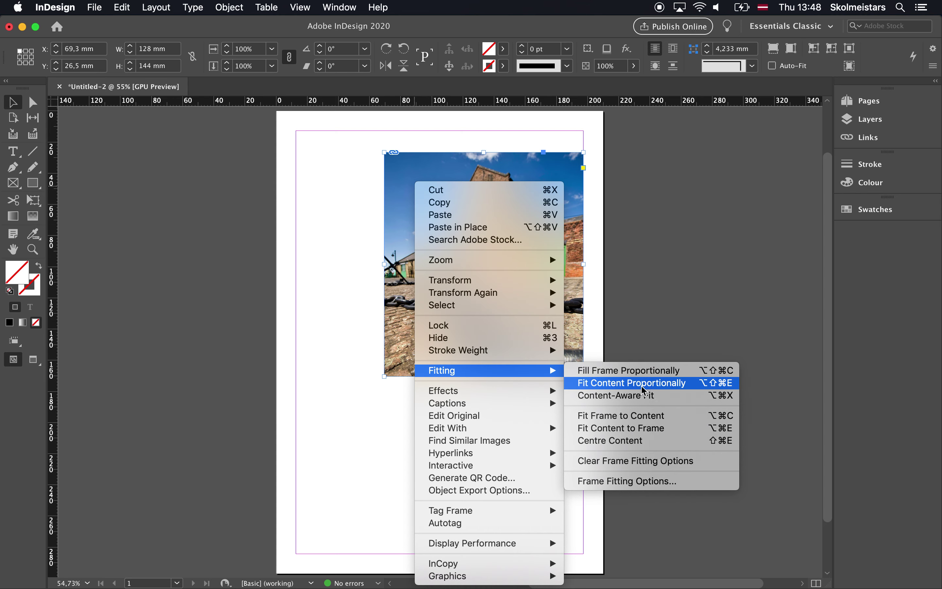
pyautogui.click(376, 273)
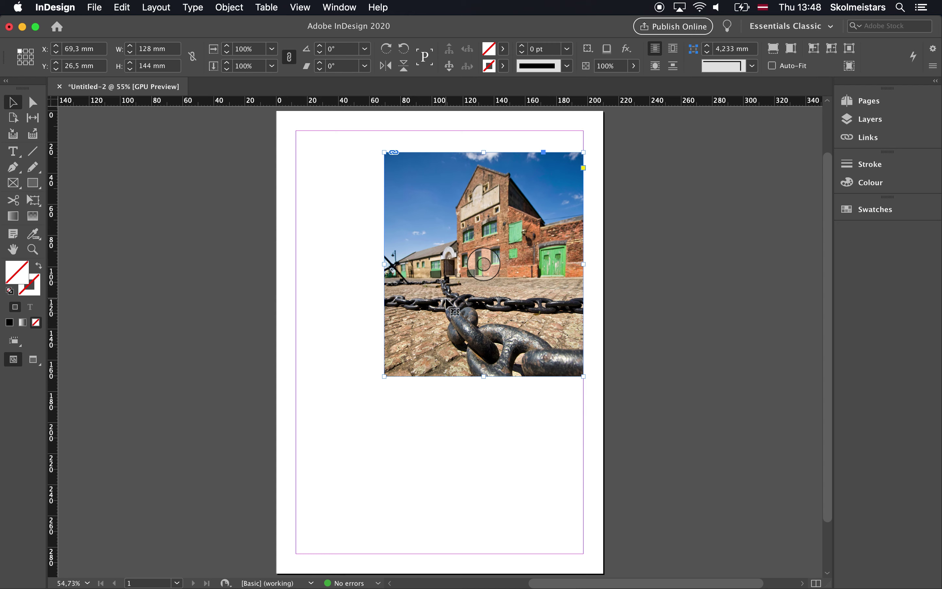
# Shorten the frame from its bottom edge to 96.5 mm high and apply Fit Frame to Content
pyautogui.moveTo(484, 376); pyautogui.dragTo(484, 302)
pyautogui.rightClick(442, 225)
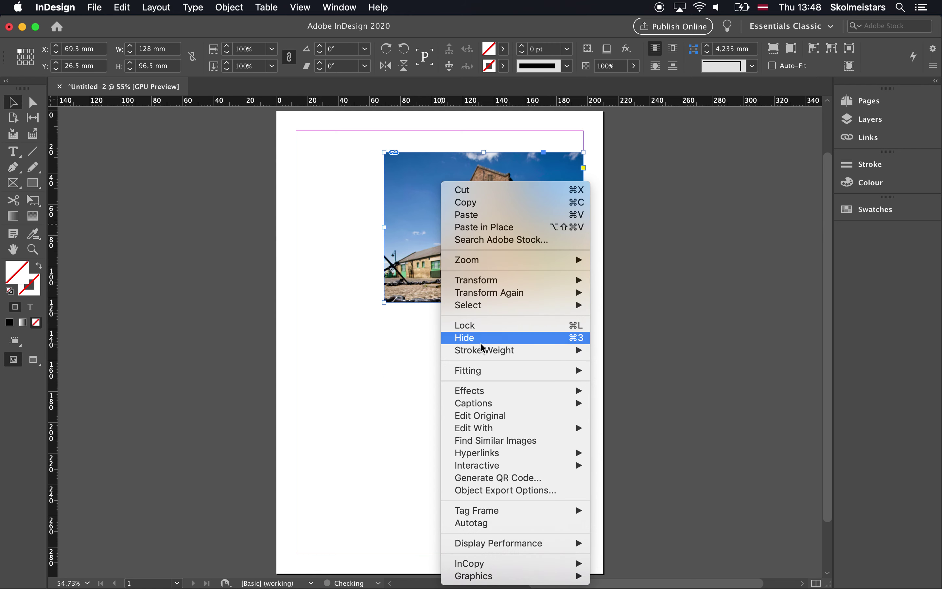
pyautogui.moveTo(488, 370)
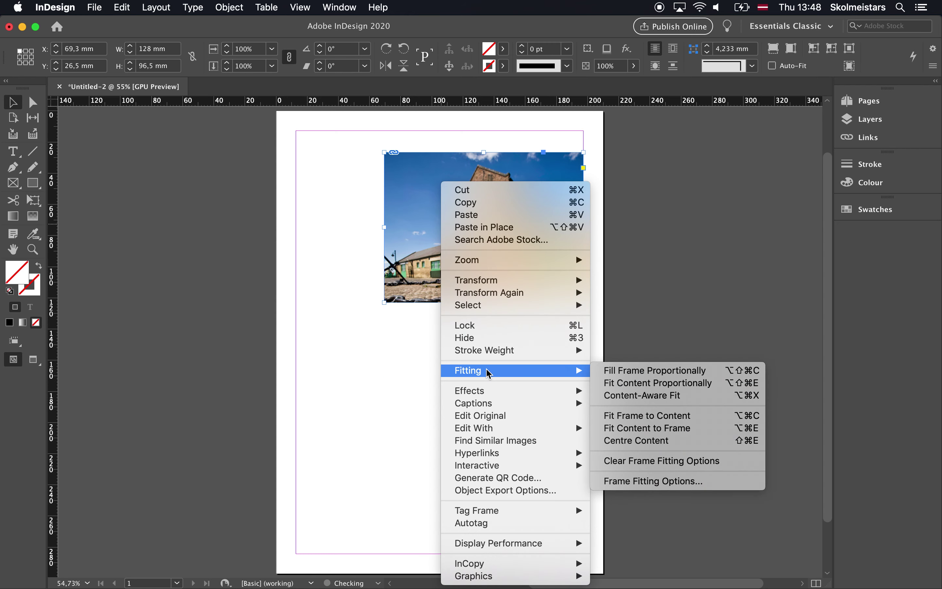
pyautogui.click(639, 414)
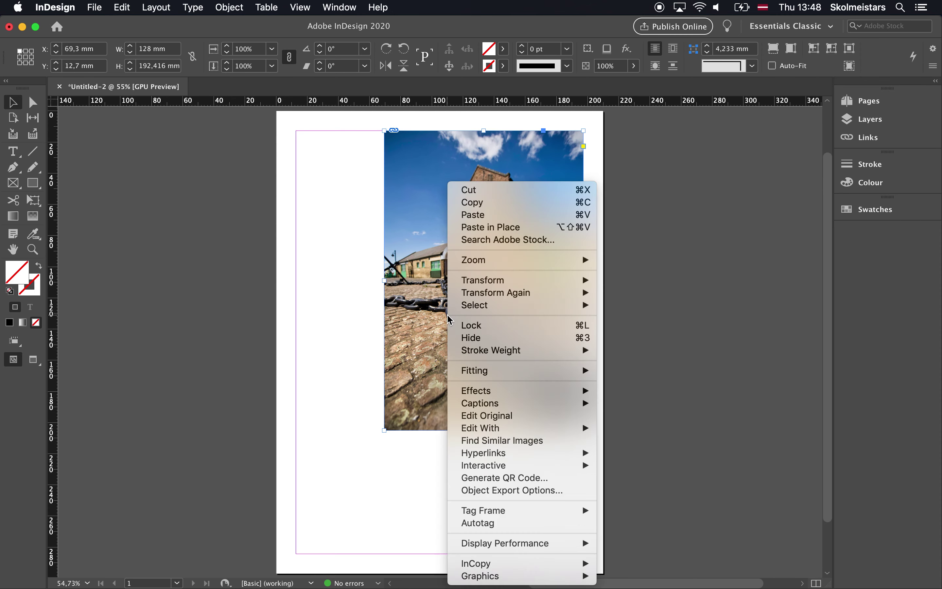
# Shorten the frame from its bottom edge to 87.3 mm high and apply Fit Content to Frame
pyautogui.rightClick(449, 315)
pyautogui.click(436, 367)
pyautogui.moveTo(484, 430); pyautogui.dragTo(483, 266)
pyautogui.rightClick(459, 192)
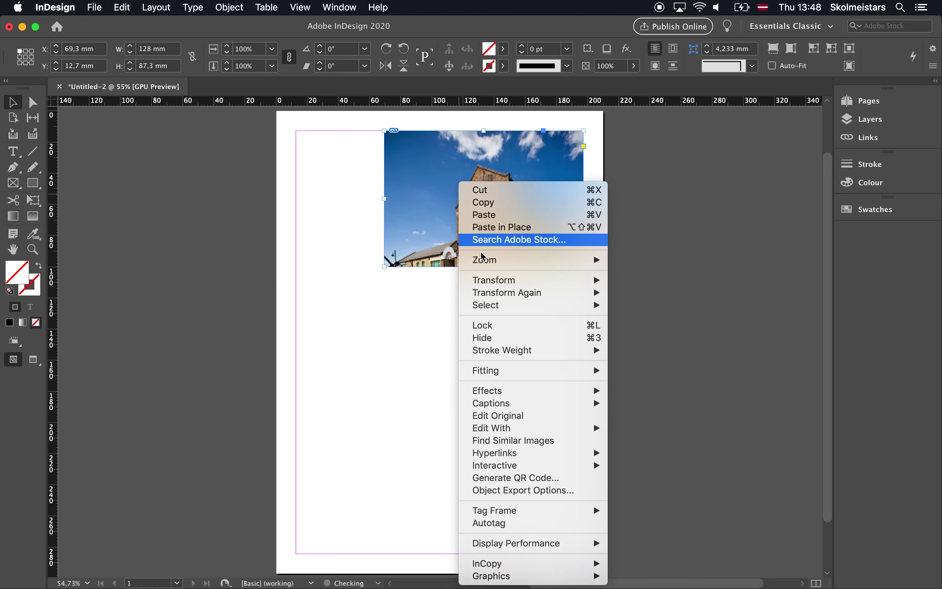
pyautogui.moveTo(503, 374)
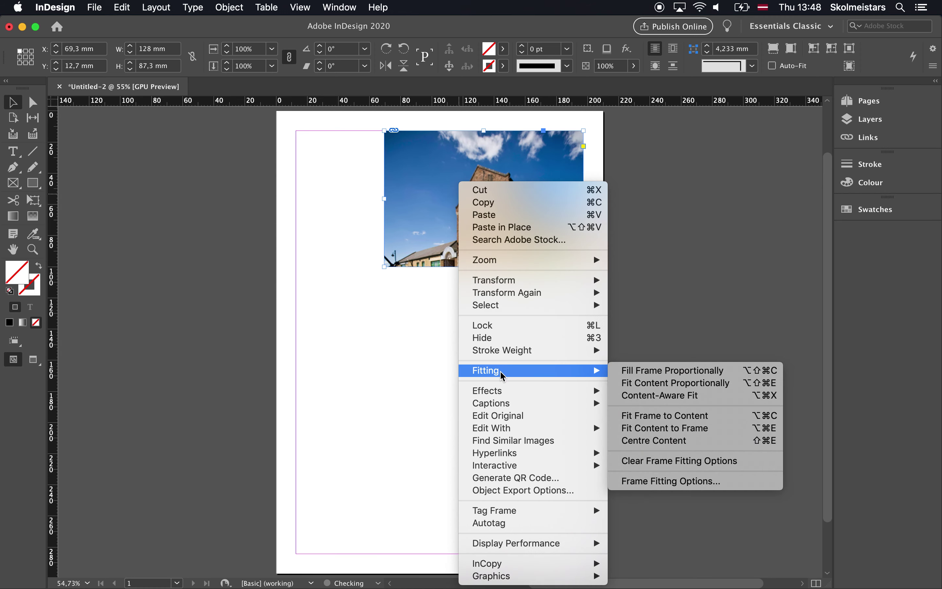
pyautogui.click(687, 428)
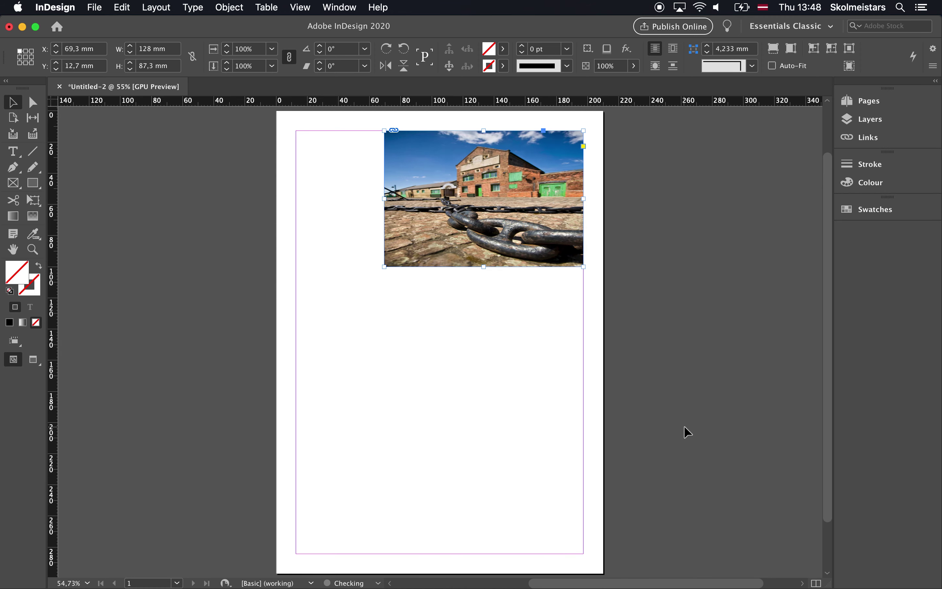
# Lengthen the frame downward to 201.3 mm high and apply Fit Content Proportionally
pyautogui.moveTo(484, 267); pyautogui.dragTo(495, 444)
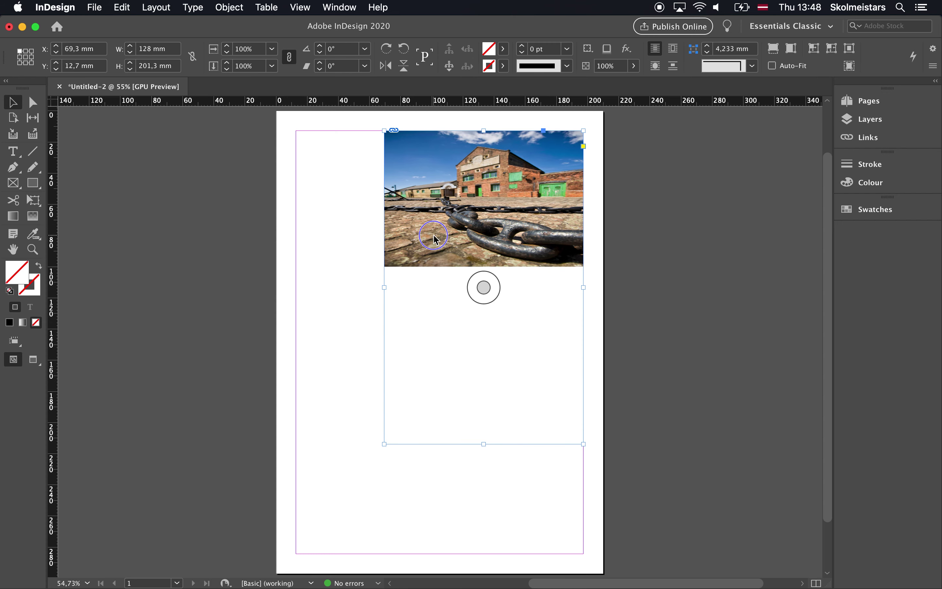
pyautogui.rightClick(435, 282)
pyautogui.moveTo(484, 372)
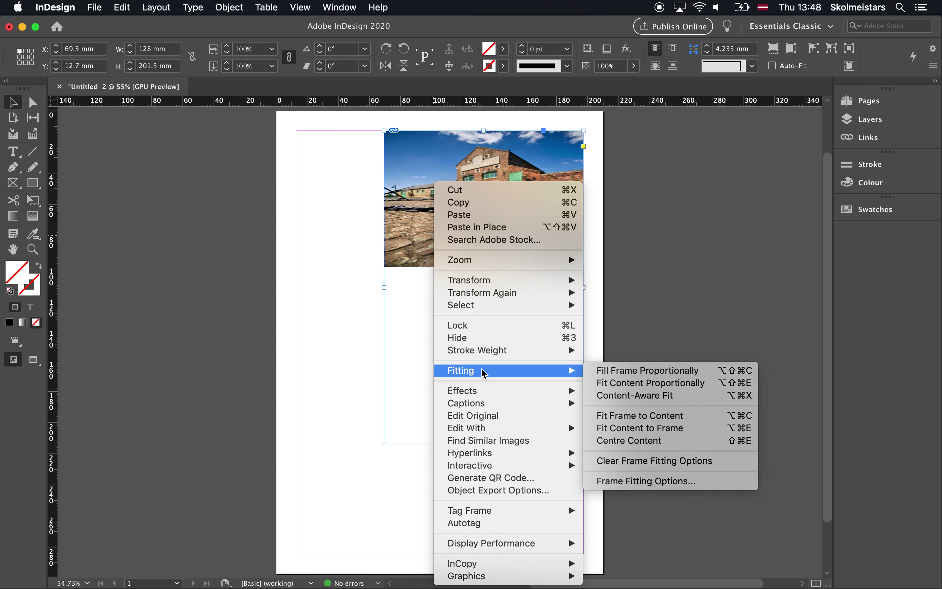
pyautogui.click(647, 384)
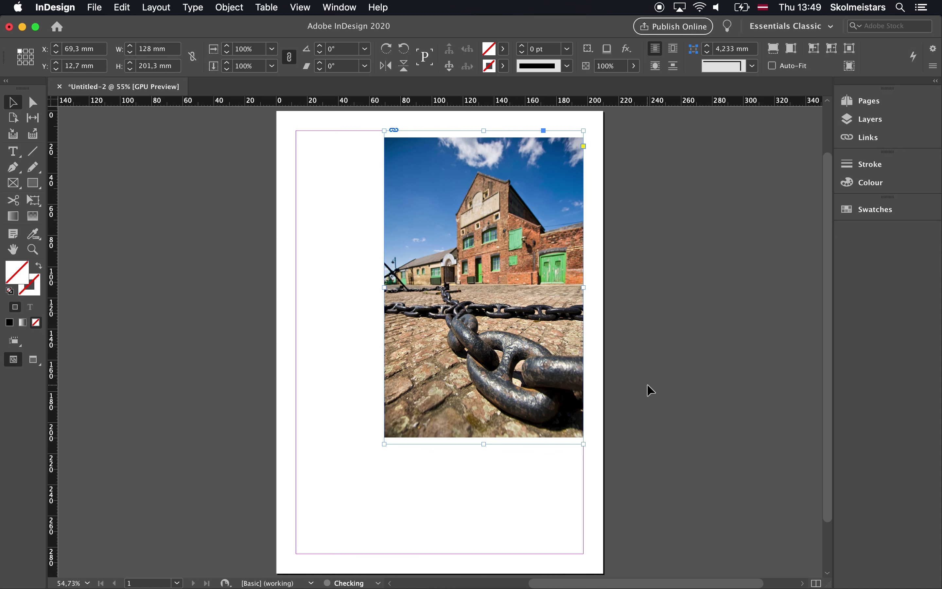
# Move the photo toward the page middle at X 45 mm and trim the frame's empty top and bottom strips to a 190 mm height
pyautogui.moveTo(397, 221); pyautogui.dragTo(416, 262)
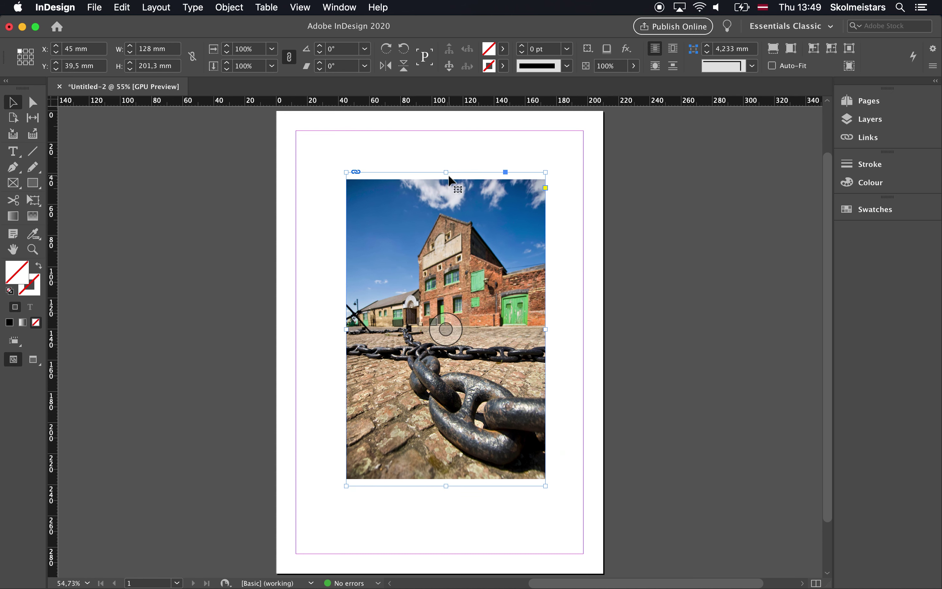
pyautogui.moveTo(446, 172); pyautogui.dragTo(446, 181)
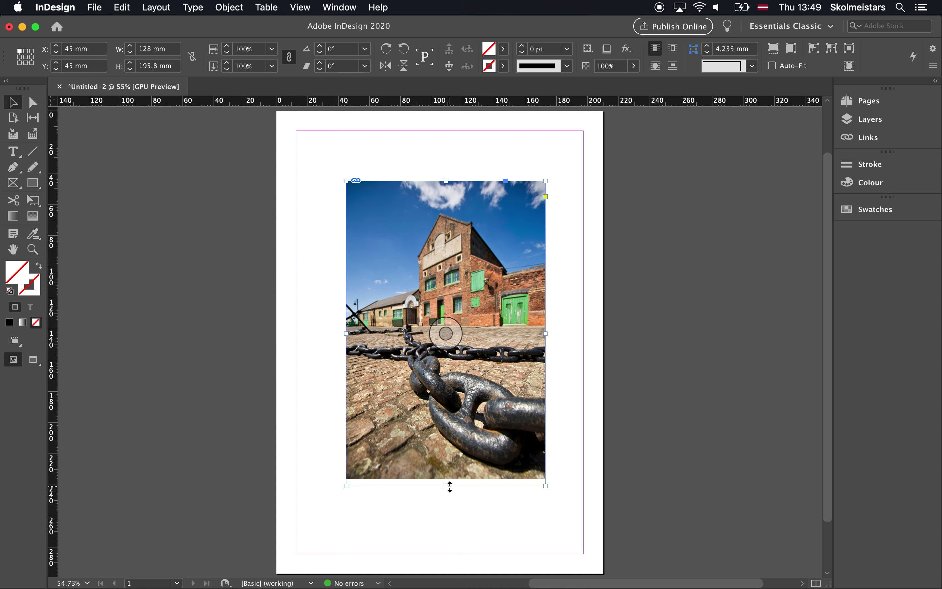
pyautogui.moveTo(449, 486); pyautogui.dragTo(448, 477)
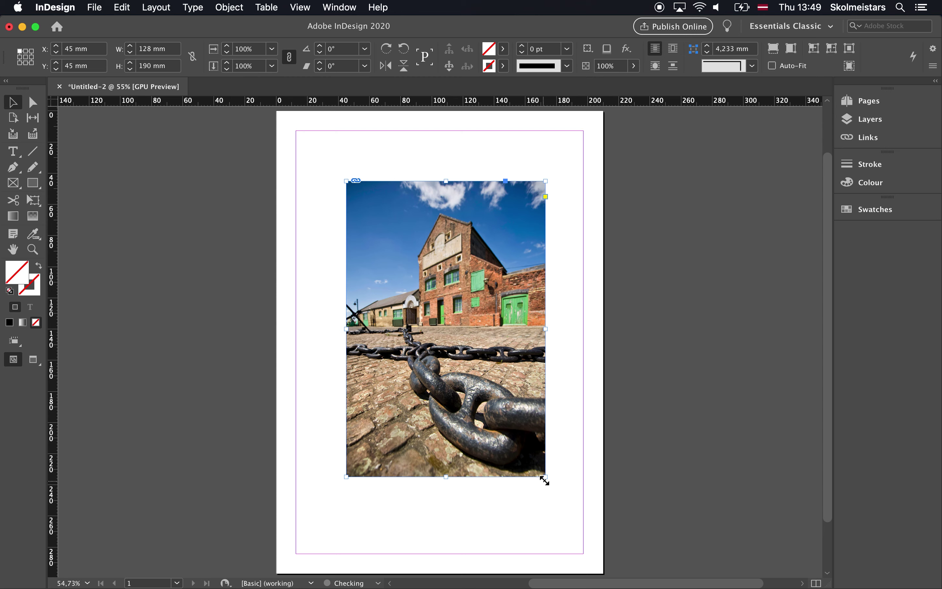
pyautogui.moveTo(545, 477); pyautogui.dragTo(496, 418)
pyautogui.press('super+z')
pyautogui.press('super+z')
pyautogui.rightClick(548, 477)
pyautogui.press('Escape')
pyautogui.rightClick(546, 479)
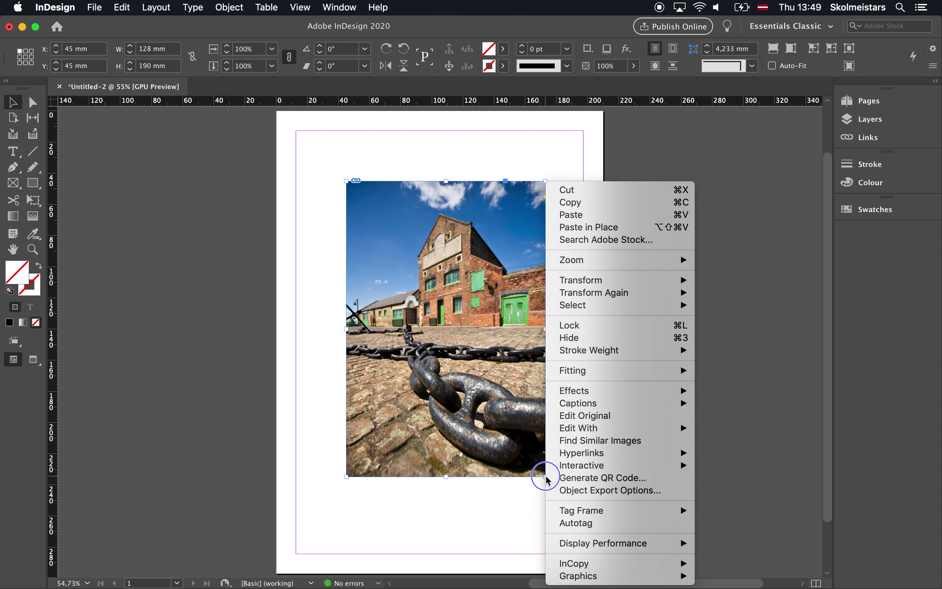
pyautogui.press('Escape')
# Scale the photo with its frame proportionally to about 106 × 157 mm, and undo a trial distorted resize to 60 × 165 mm
pyautogui.moveTo(545, 476); pyautogui.dragTo(475, 424)
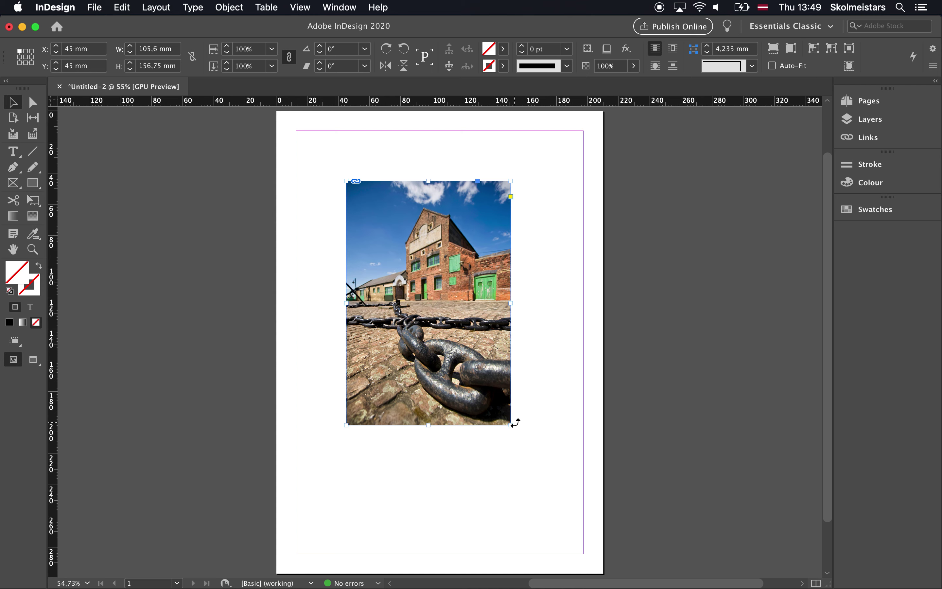
pyautogui.moveTo(510, 425); pyautogui.dragTo(440, 439)
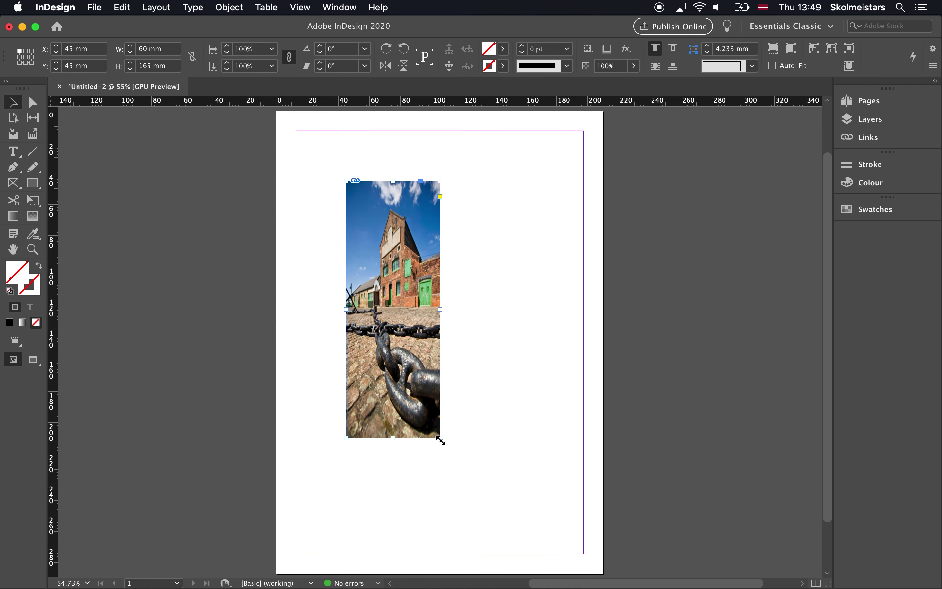
pyautogui.press('super+z')
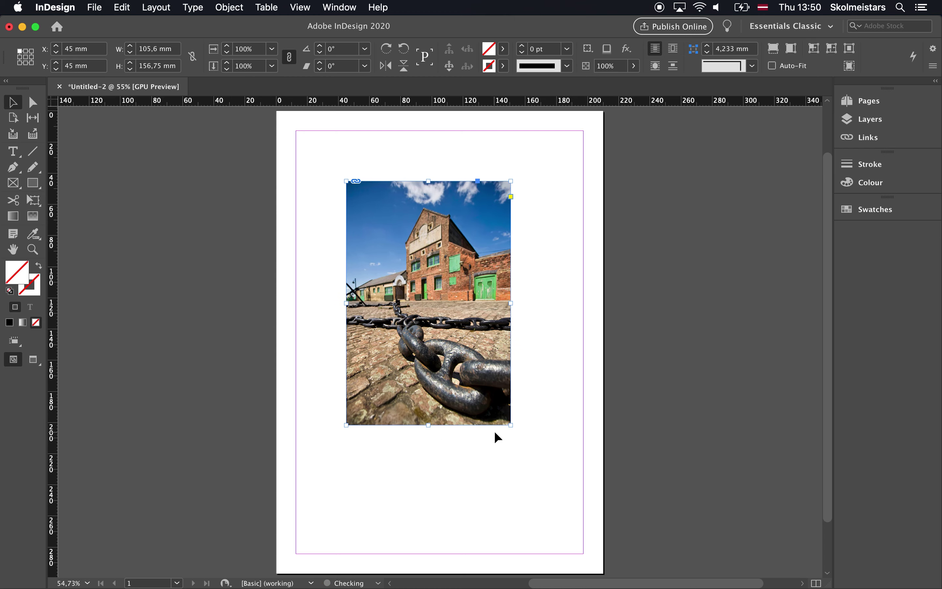
# Scale the photo with its frame proportionally down to about 49 × 73 mm and delete it from the page
pyautogui.moveTo(510, 425); pyautogui.dragTo(395, 294)
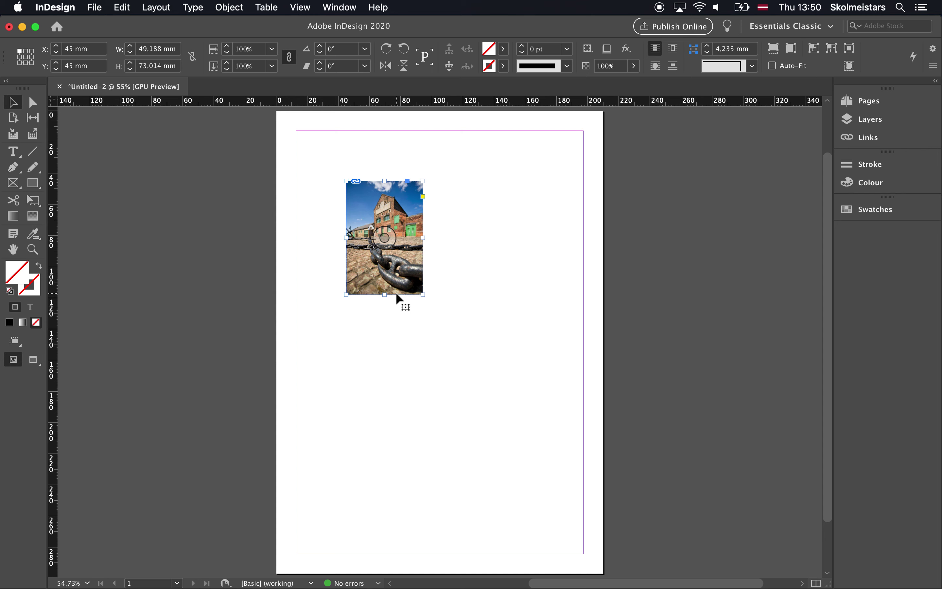
pyautogui.press('Delete')
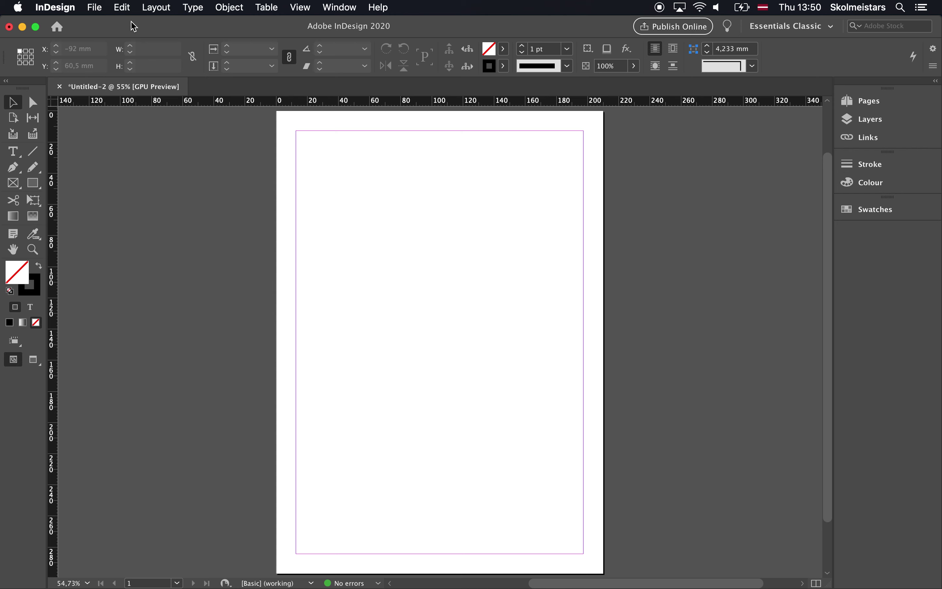
# Place Building.jpg at the page's top-left margin corner, about 67 × 101 mm in size
pyautogui.click(95, 10)
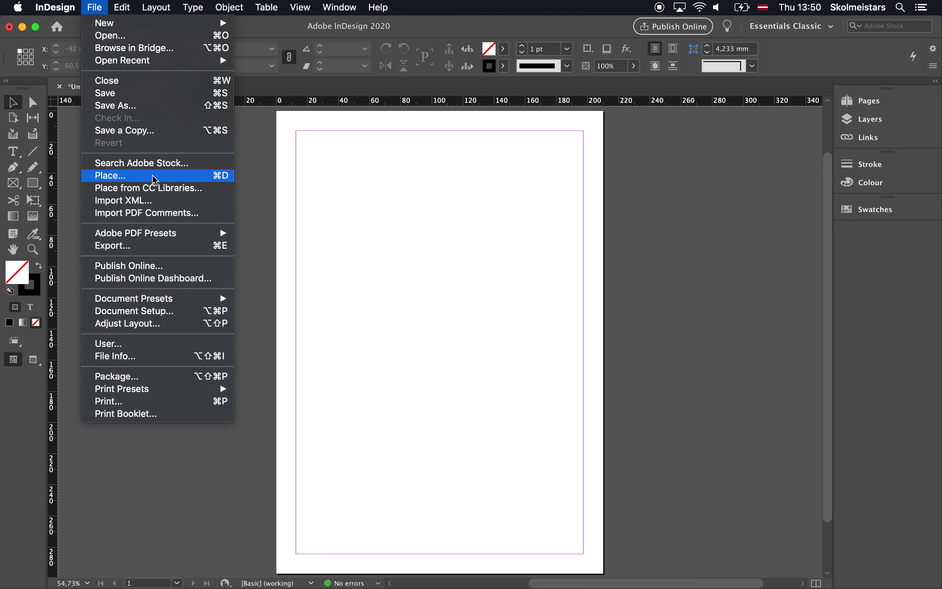
pyautogui.click(225, 180)
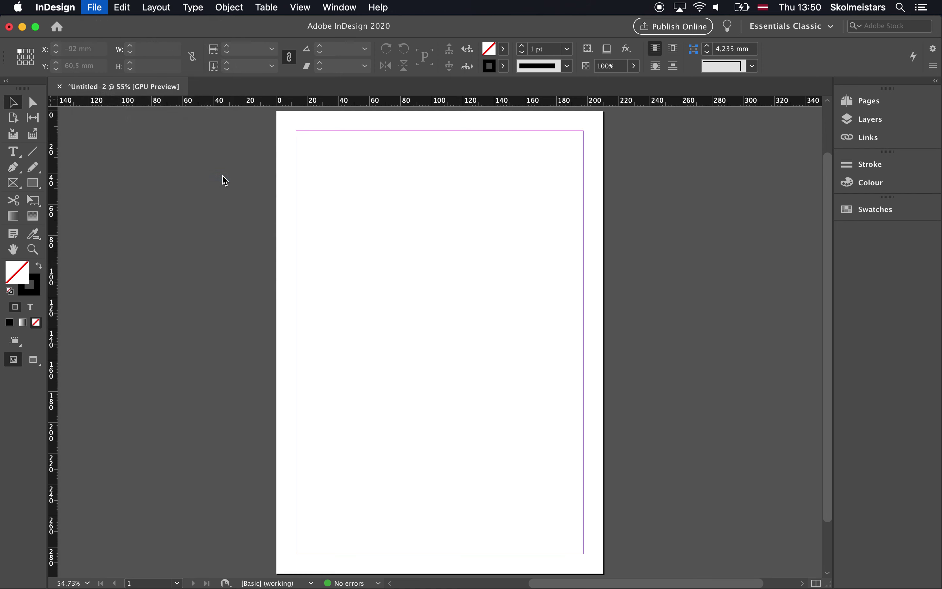
pyautogui.click(370, 160)
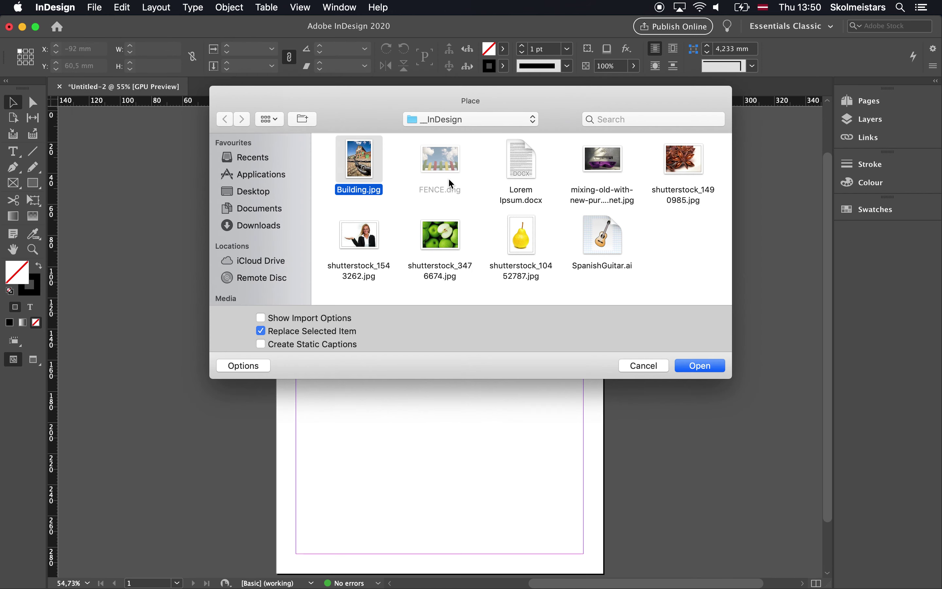
pyautogui.click(703, 367)
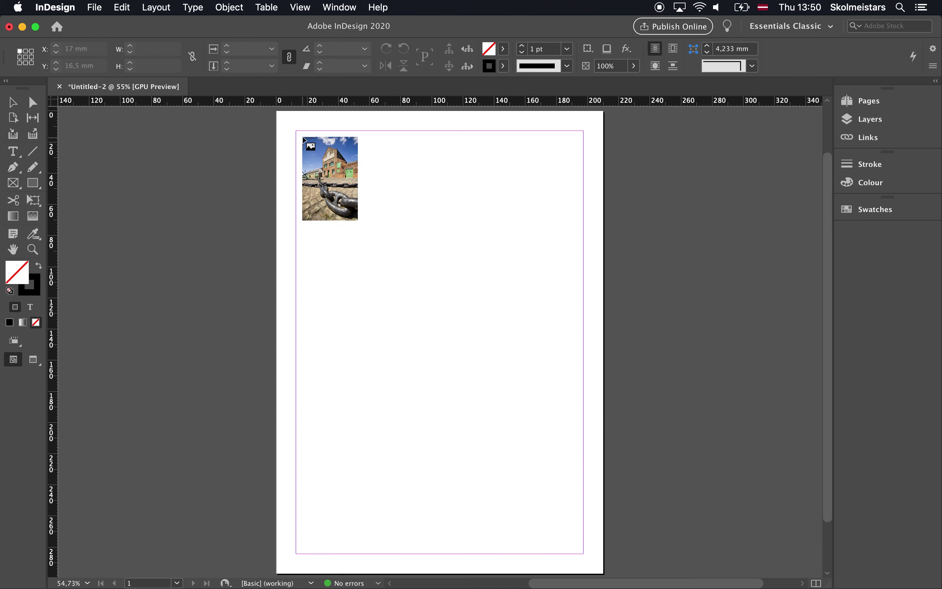
pyautogui.moveTo(298, 134); pyautogui.dragTo(389, 289)
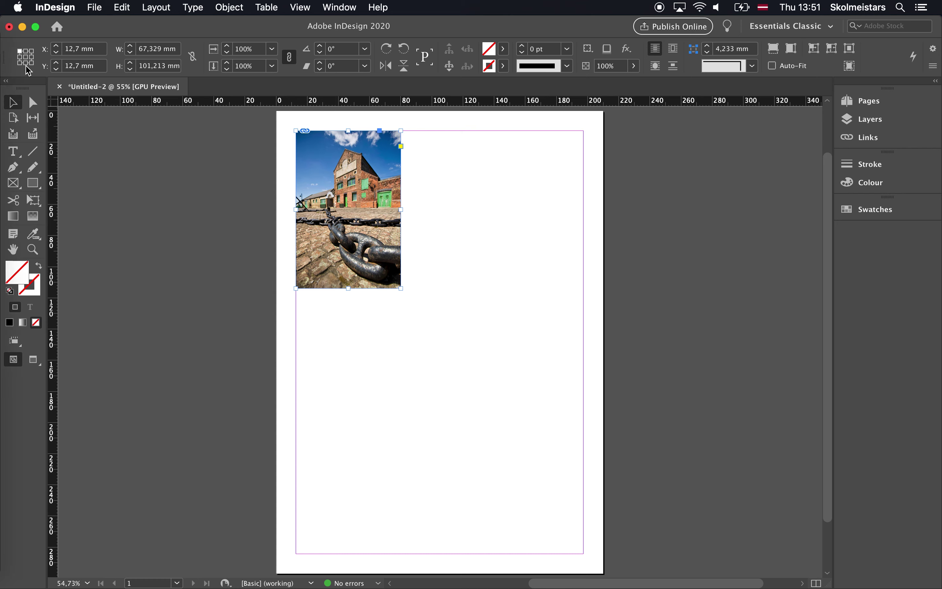
# Place the green apples photo shutterstock_3476674.jpg about 108 × 80 mm in size and move it to X 38 mm, Y 164 mm
pyautogui.click(468, 370)
pyautogui.press('super+d')
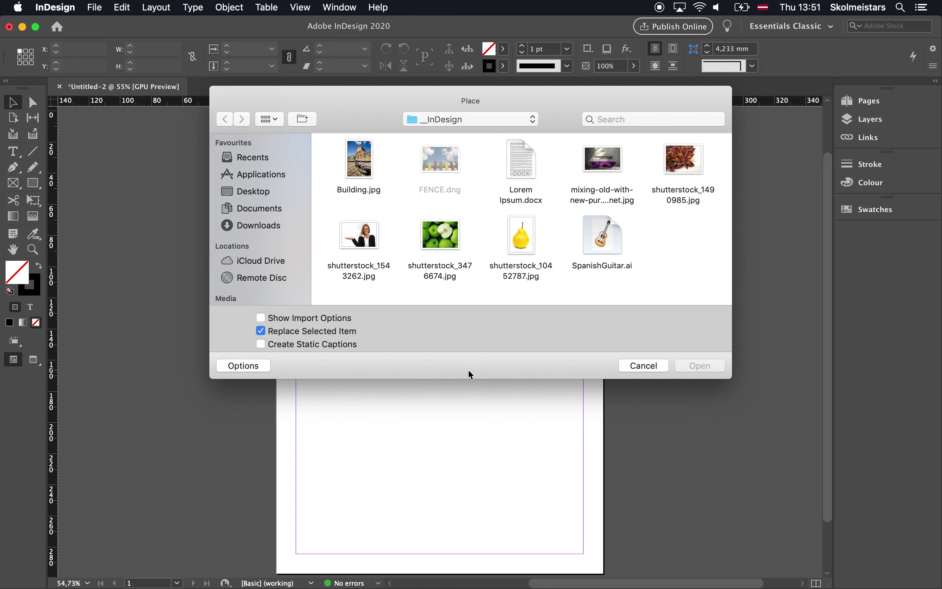
pyautogui.click(436, 237)
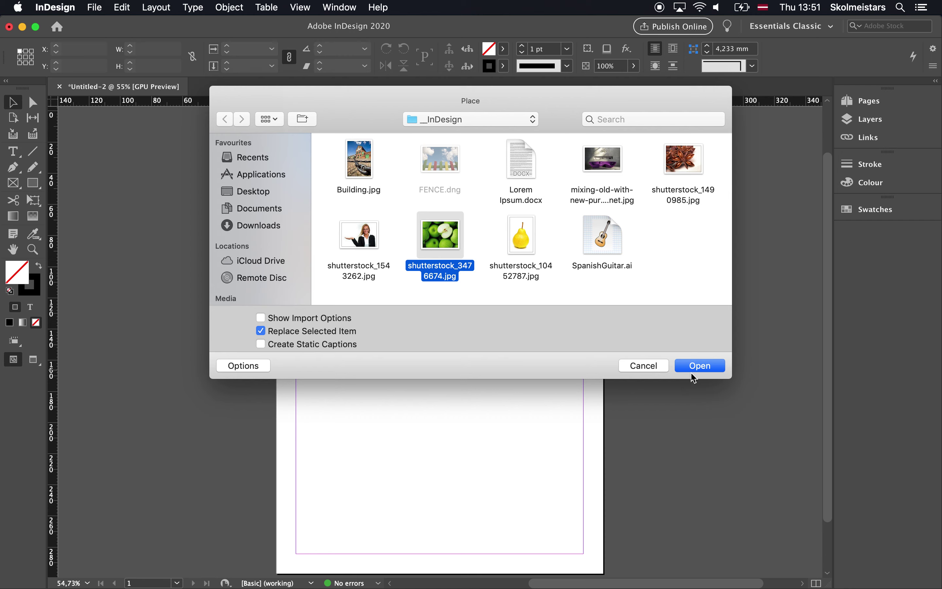
pyautogui.press('Return')
pyautogui.moveTo(324, 346); pyautogui.dragTo(494, 499)
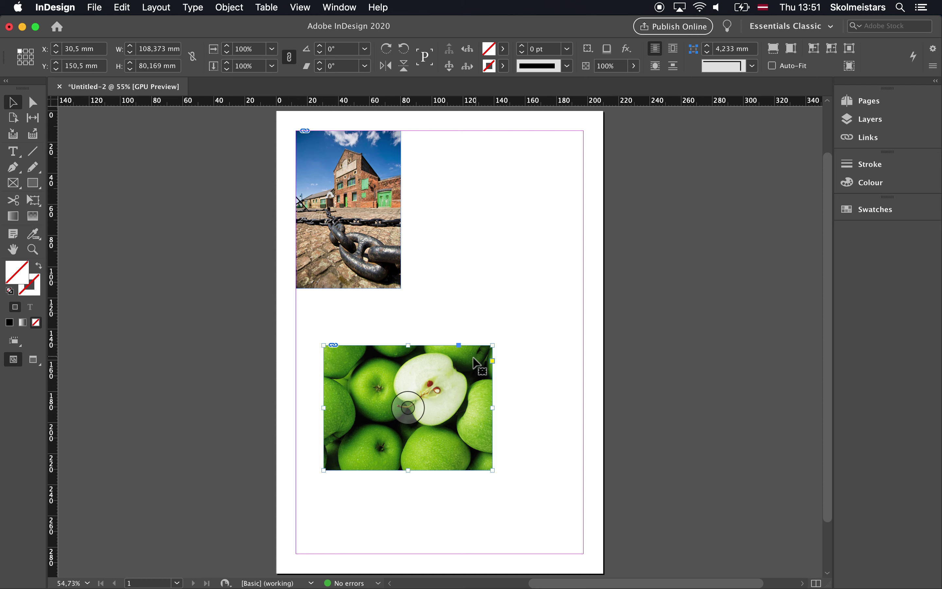
pyautogui.moveTo(455, 366); pyautogui.dragTo(467, 387)
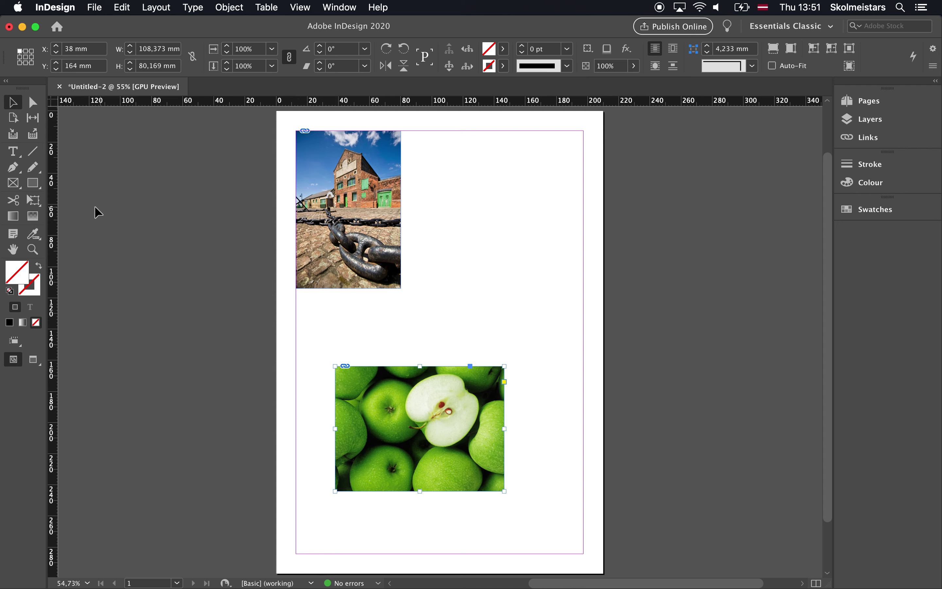
# Draw a rectangular frame about 77.5 × 88.5 mm beside the building photo and place Lorem Ipsum.docx in it, dismissing the missing fonts notice
pyautogui.click(13, 182)
pyautogui.moveTo(435, 165); pyautogui.dragTo(556, 303)
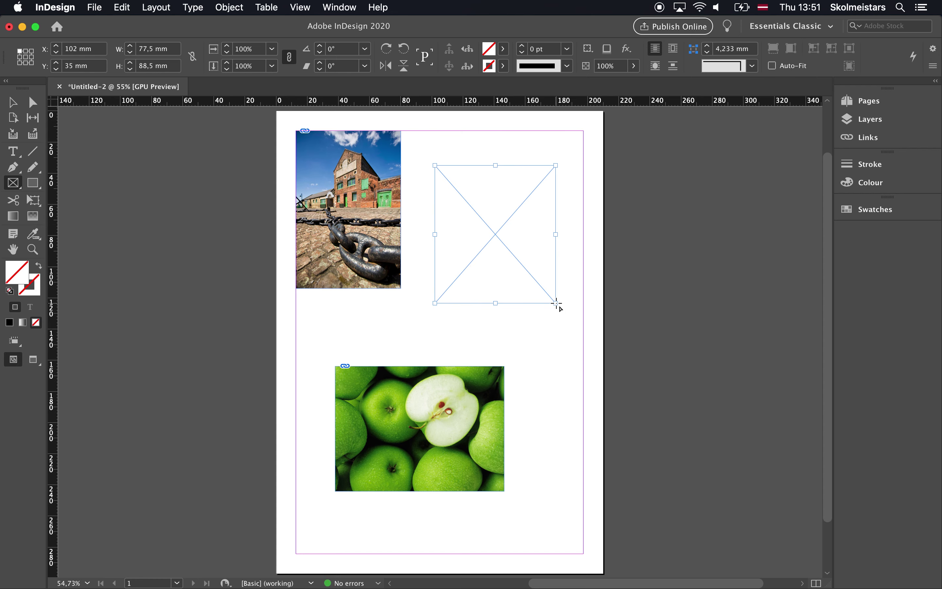
pyautogui.press('super+d')
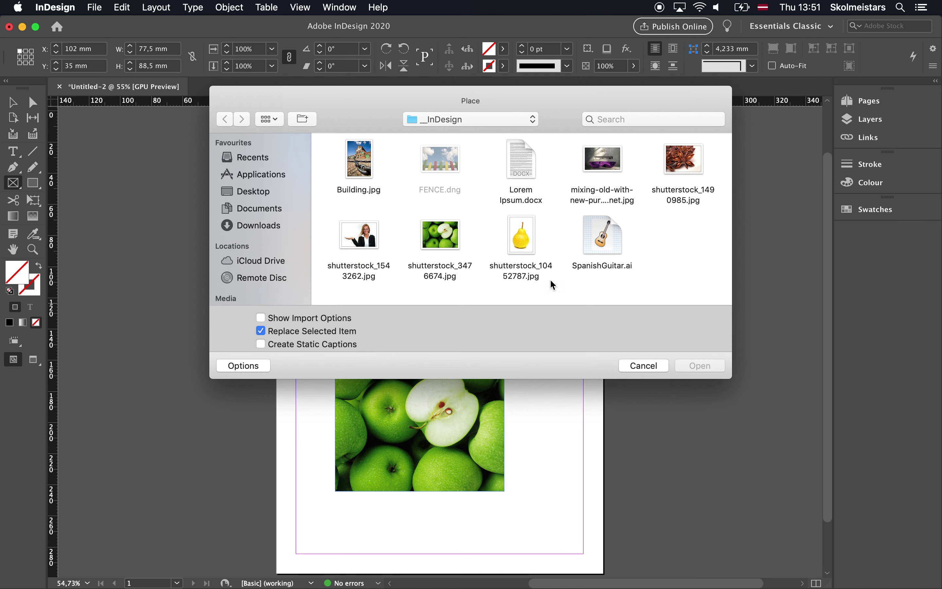
pyautogui.click(521, 155)
pyautogui.click(700, 366)
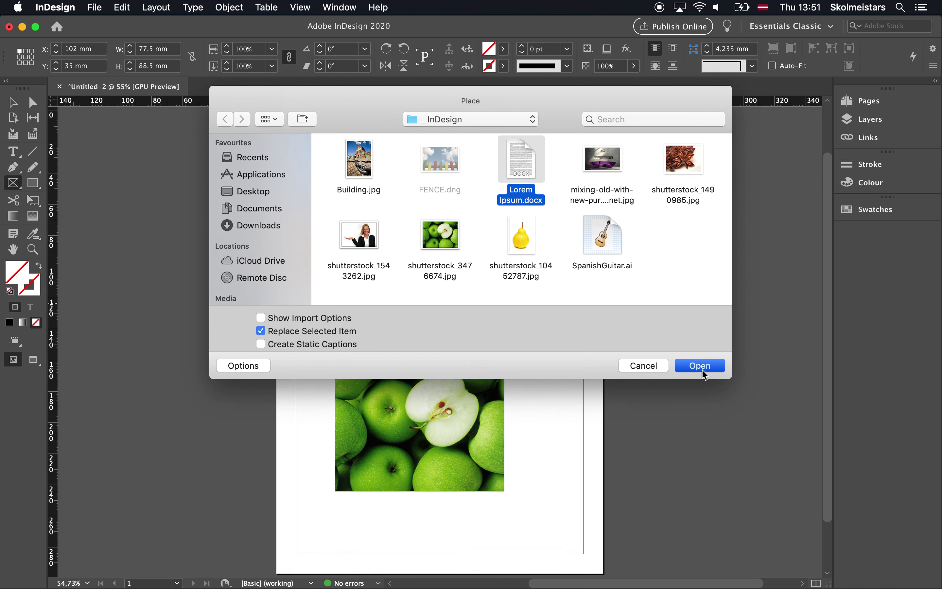
pyautogui.click(615, 411)
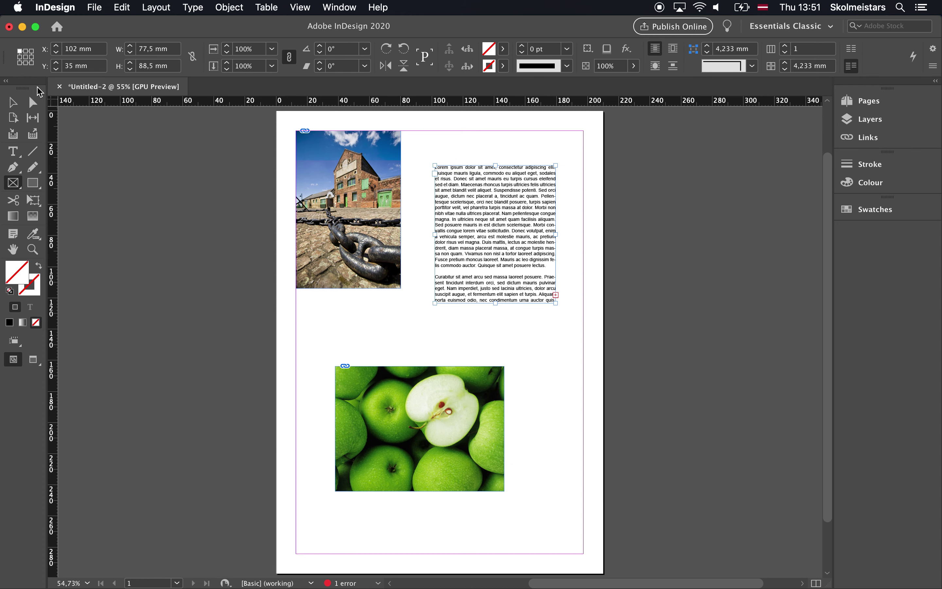
# Move the apple photo to the lower-left margin corner and resize the text frame to 93 × 183.8 mm at X 94 mm, Y 12.7 mm
pyautogui.click(13, 102)
pyautogui.moveTo(380, 391); pyautogui.dragTo(341, 453)
pyautogui.moveTo(457, 256); pyautogui.dragTo(440, 261)
pyautogui.moveTo(481, 307); pyautogui.dragTo(481, 346)
pyautogui.moveTo(541, 258); pyautogui.dragTo(563, 261)
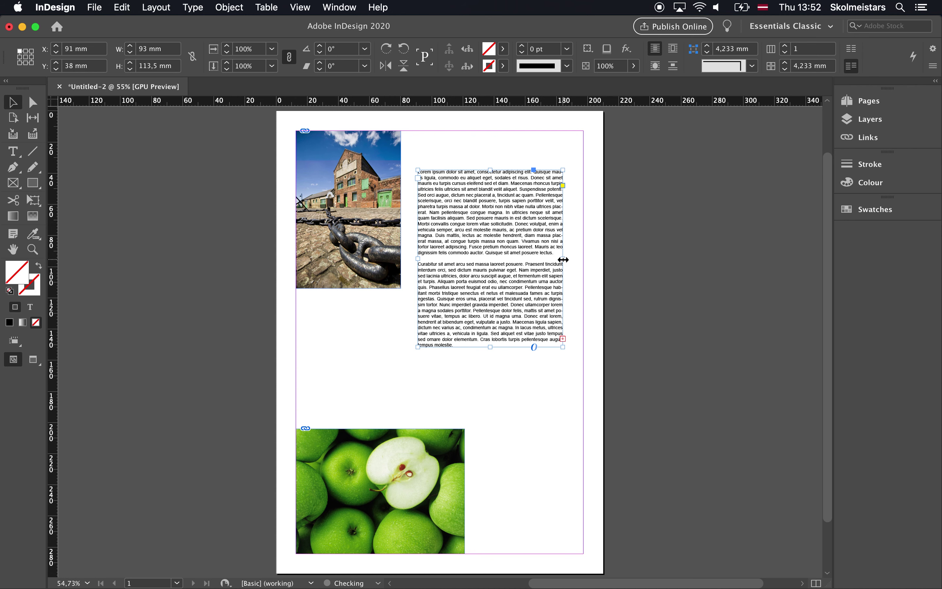
pyautogui.moveTo(502, 193); pyautogui.dragTo(508, 163)
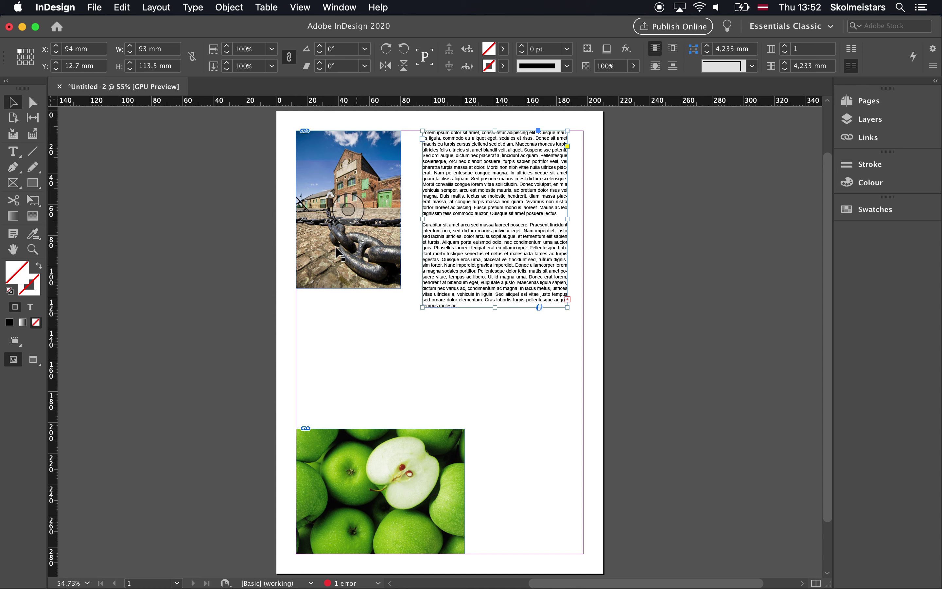
pyautogui.moveTo(497, 307); pyautogui.dragTo(494, 417)
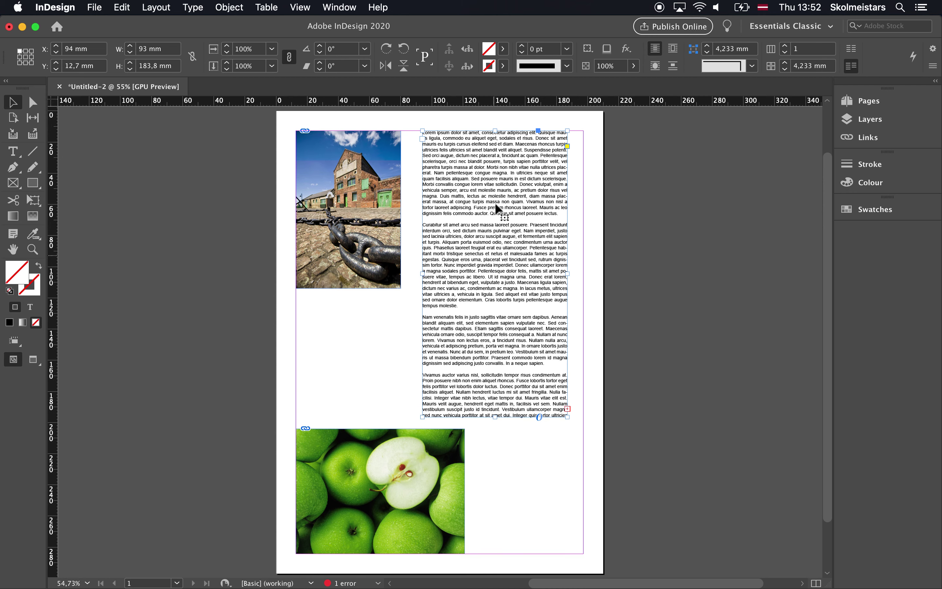
# Move the building photo onto the pasteboard beside the page and the text frame to the margin corner at X 12.7 mm
pyautogui.moveTo(363, 182); pyautogui.dragTo(235, 195)
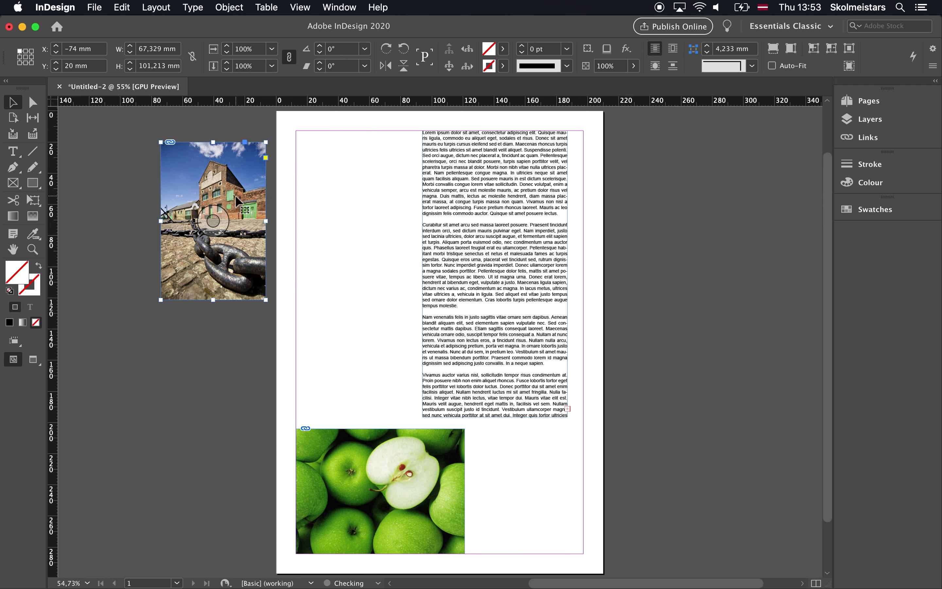
pyautogui.moveTo(483, 188); pyautogui.dragTo(356, 188)
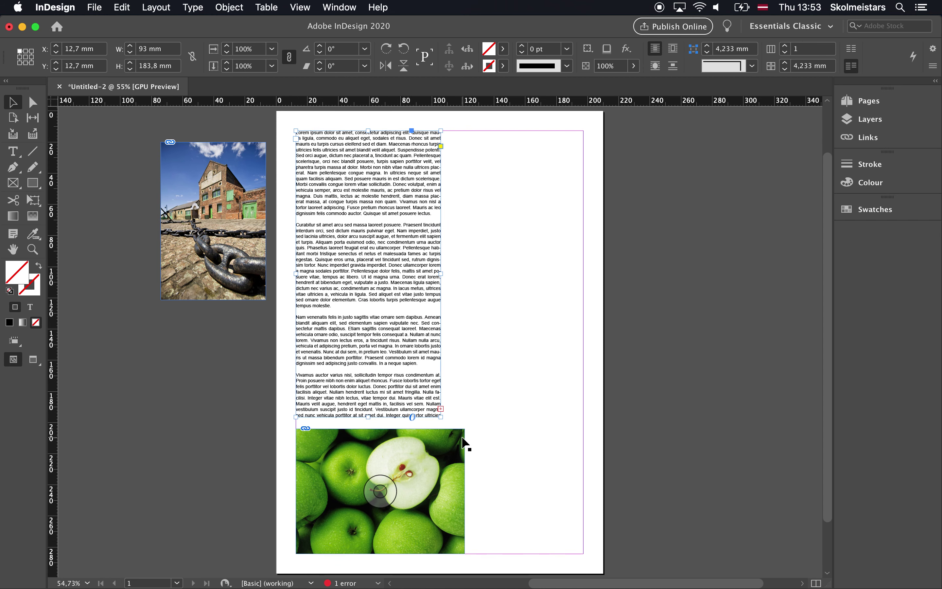
# Delete the apple photo and lengthen the text frame down to the bottom margin, 271.6 mm high
pyautogui.click(428, 498)
pyautogui.press('Delete')
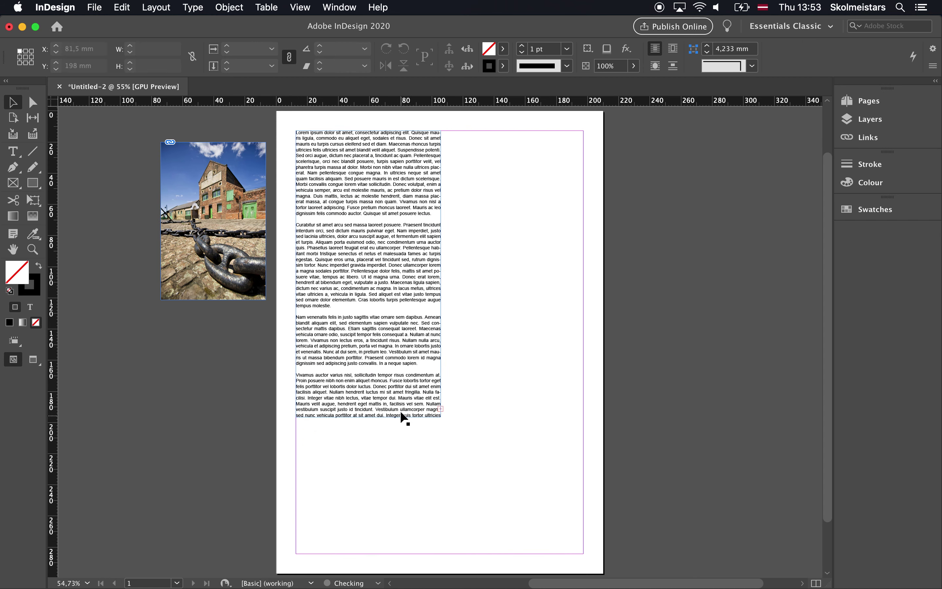
pyautogui.click(404, 416)
pyautogui.moveTo(368, 417); pyautogui.dragTo(369, 553)
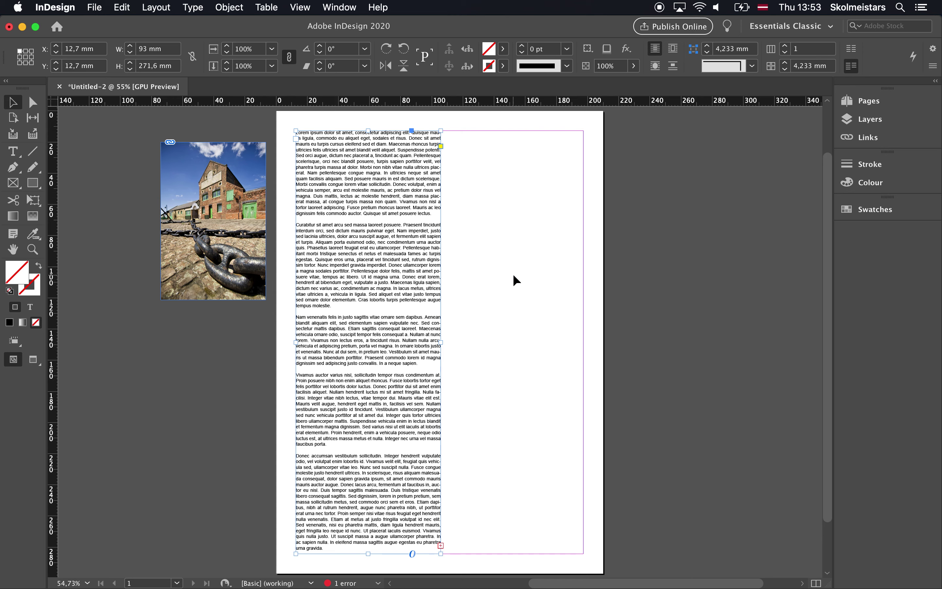
# Thread the overset text into a second frame about 83.8 × 271.6 mm at X 113.5 mm, beside the first column
pyautogui.click(440, 544)
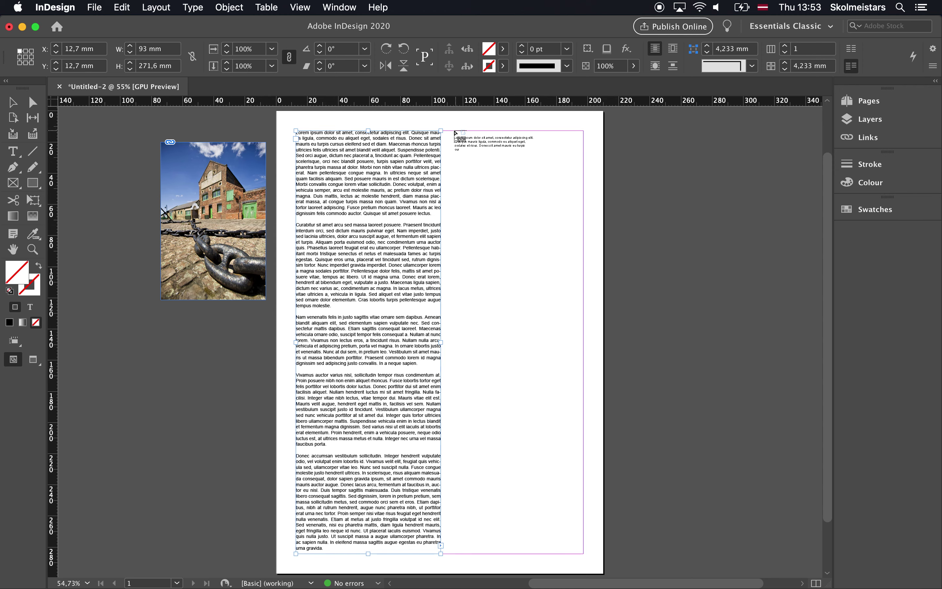
pyautogui.moveTo(452, 131); pyautogui.dragTo(583, 553)
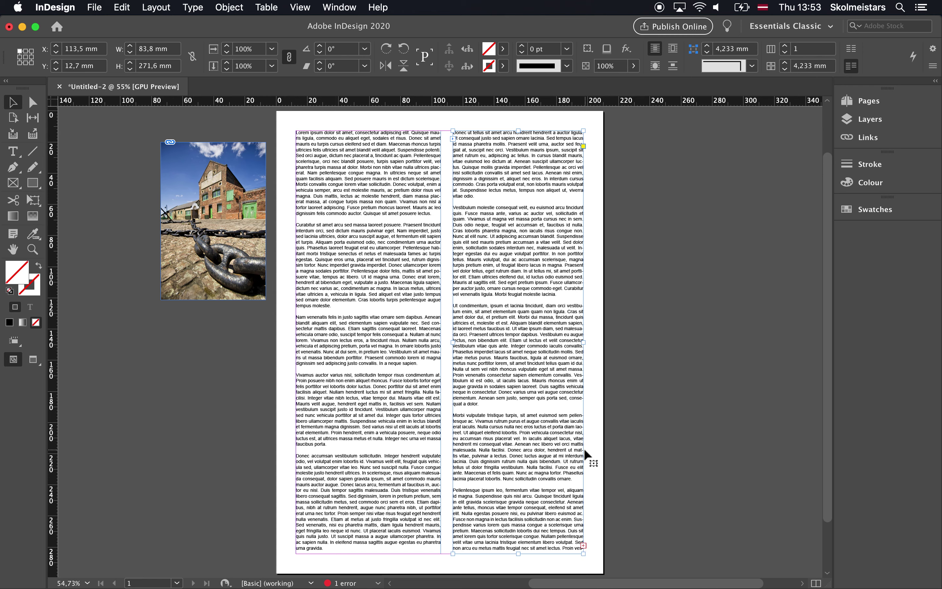
# Select both threaded text frames and delete them from the page
pyautogui.moveTo(14, 105)
pyautogui.moveTo(426, 261); pyautogui.dragTo(499, 313)
pyautogui.press('Delete')
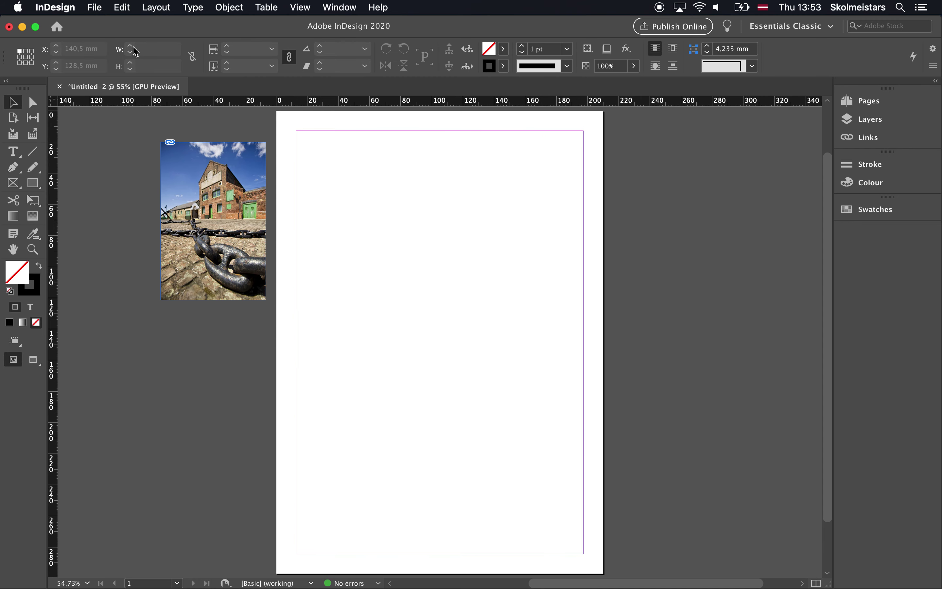
# Place Lorem Ipsum.docx from the top-left margin corner with semi-automatic flow, filling the area within the page margins and keeping the remaining text loaded
pyautogui.press('super+d')
pyautogui.click(514, 162)
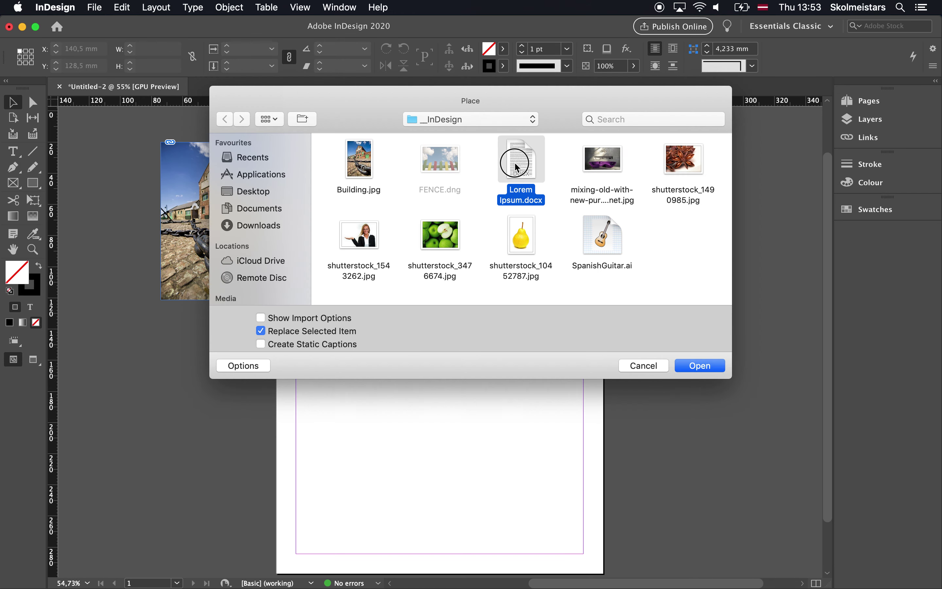
pyautogui.click(704, 366)
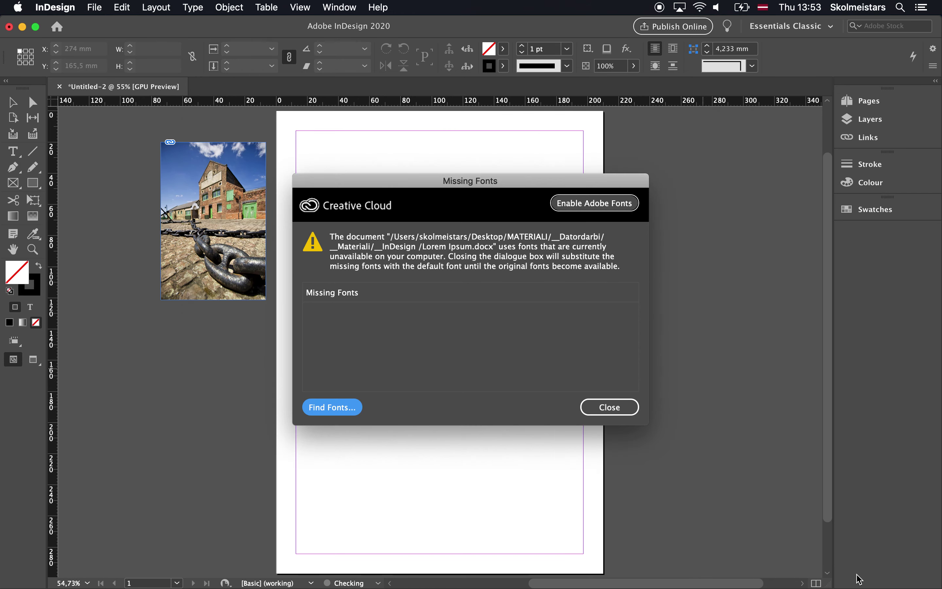
pyautogui.click(607, 407)
pyautogui.click(346, 156)
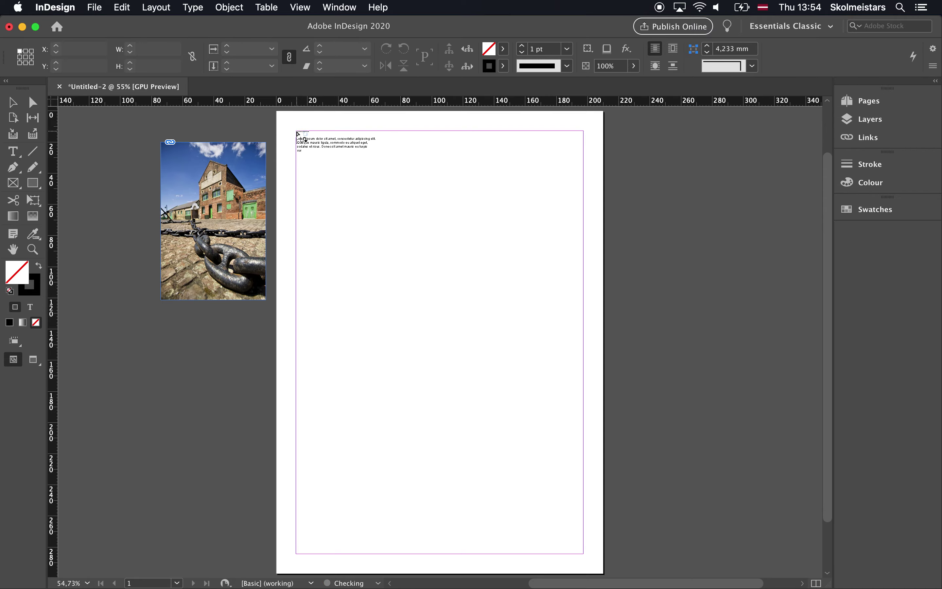
pyautogui.click(297, 133)
pyautogui.scroll(-2, 454, 298)
pyautogui.scroll(3, 453, 298)
pyautogui.hscroll(-2, 453, 298)
pyautogui.scroll(2, 453, 298)
pyautogui.scroll(-1, 453, 298)
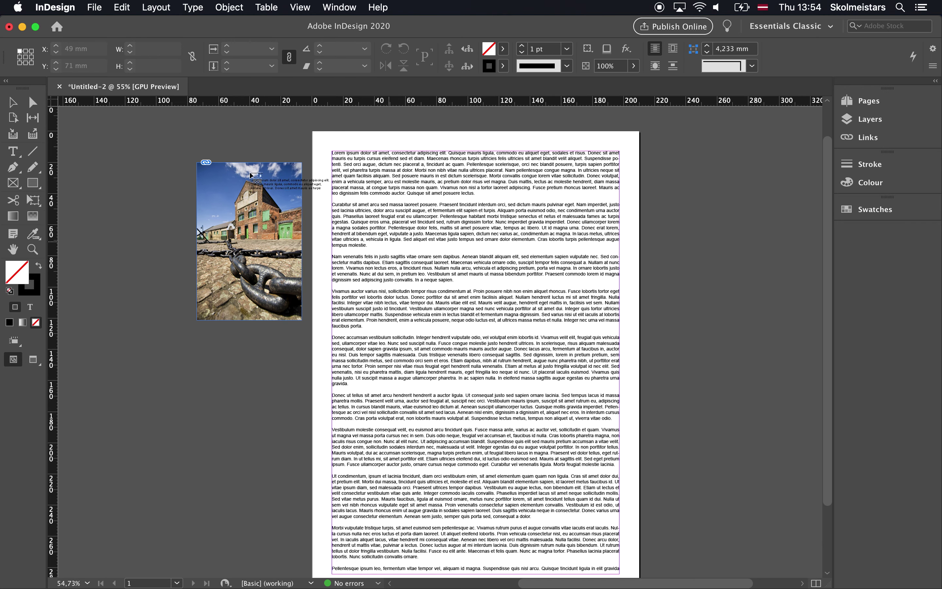
# Release the loaded text and delete the full-page text frame
pyautogui.click(12, 102)
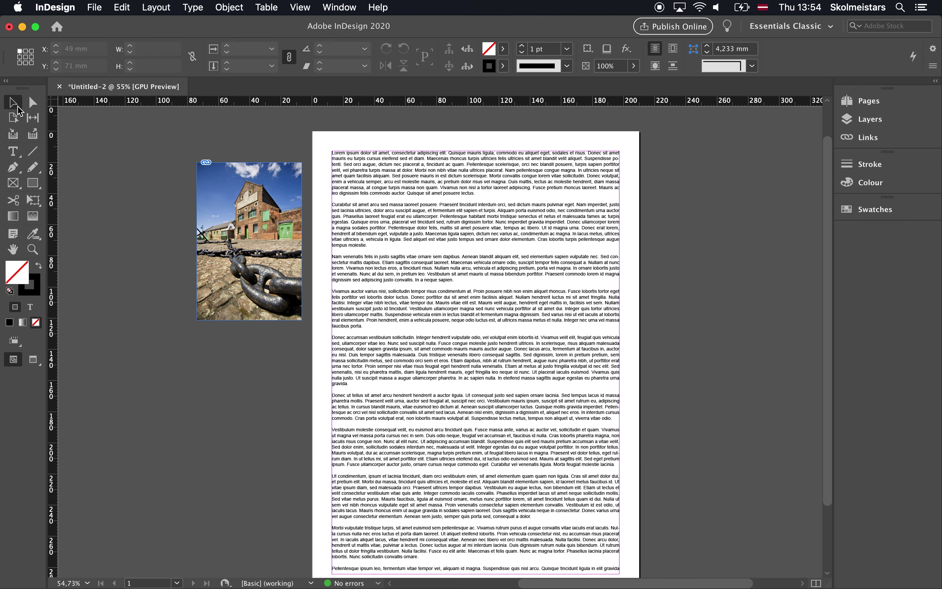
pyautogui.click(407, 296)
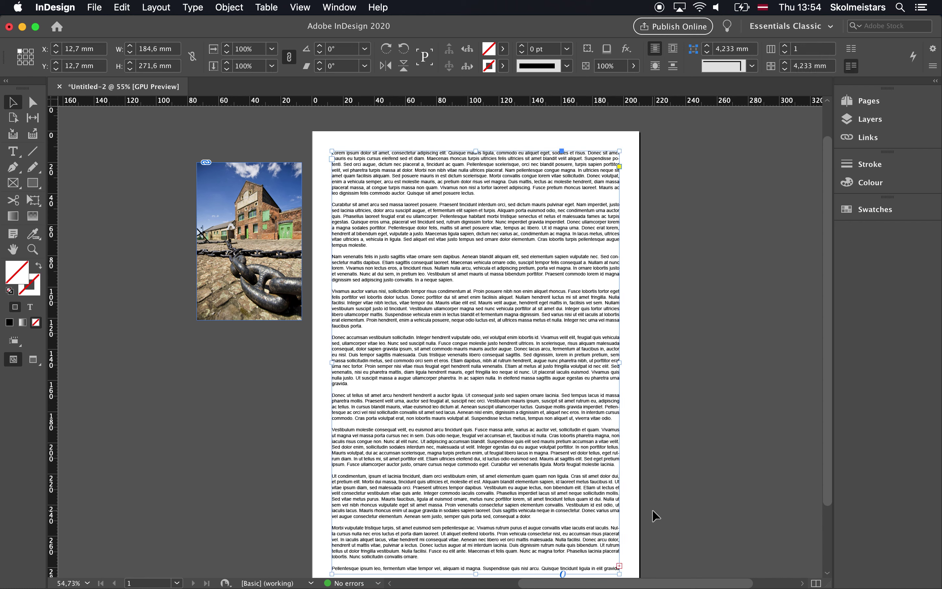
pyautogui.click(619, 566)
pyautogui.press('Delete')
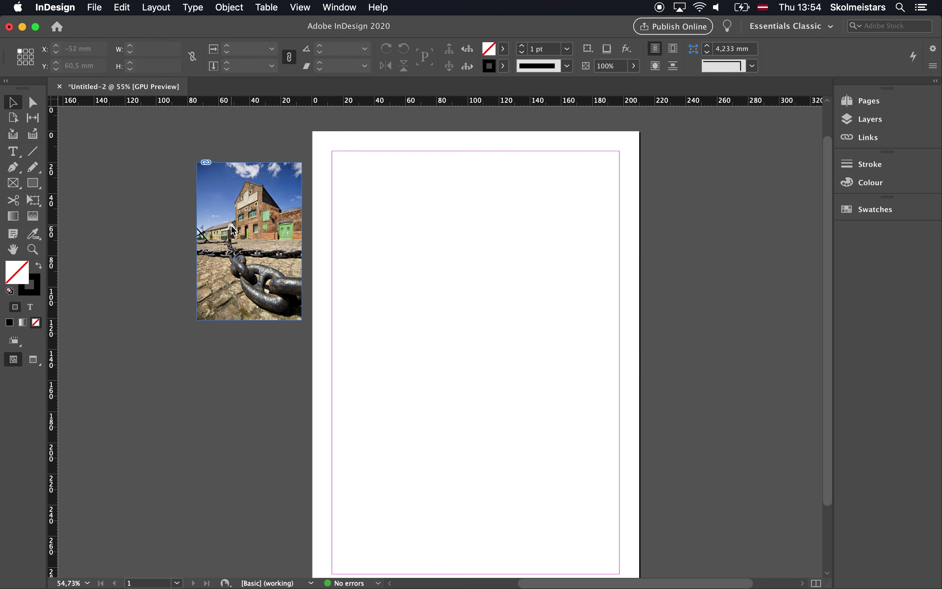
# Place Lorem Ipsum.docx with automatic flow from page 1's top-left margin corner across added pages, and check the threaded text on the following spread
pyautogui.press('super+d')
pyautogui.click(534, 165)
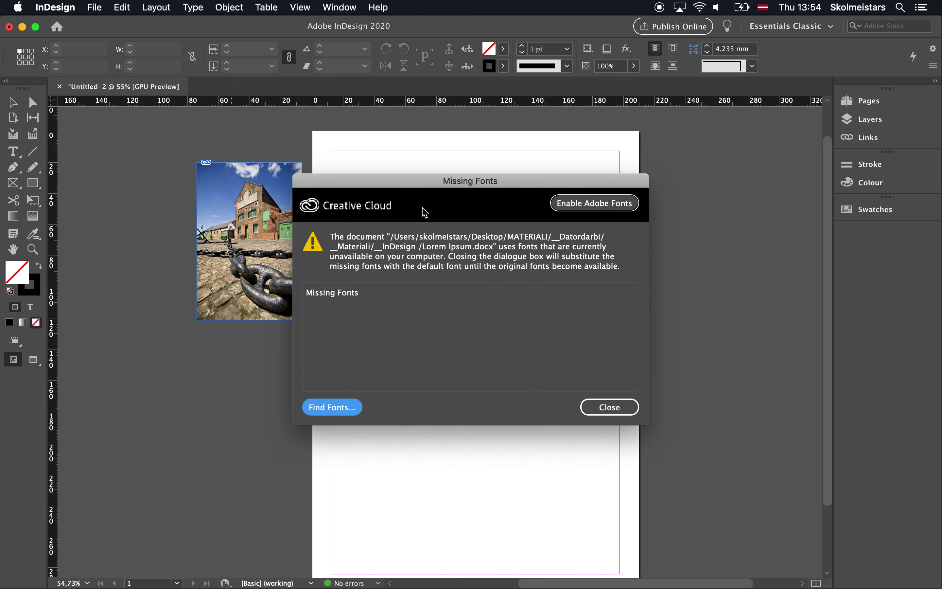
pyautogui.click(610, 407)
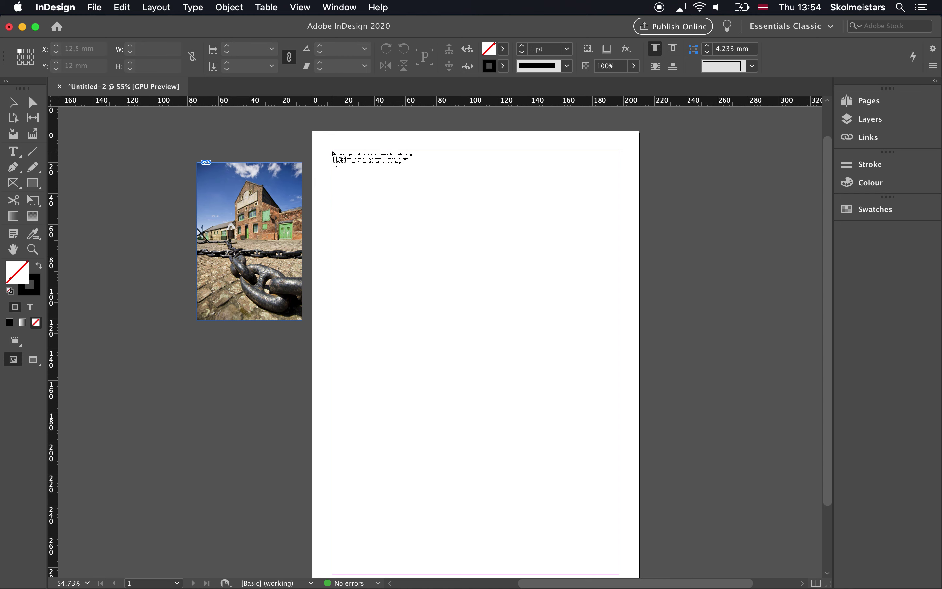
pyautogui.click(333, 153)
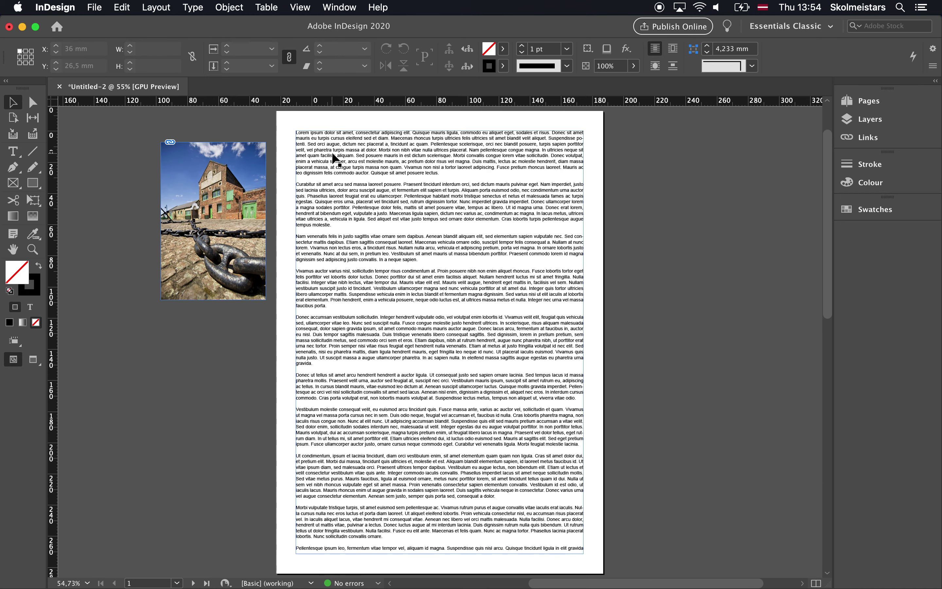
pyautogui.click(553, 479)
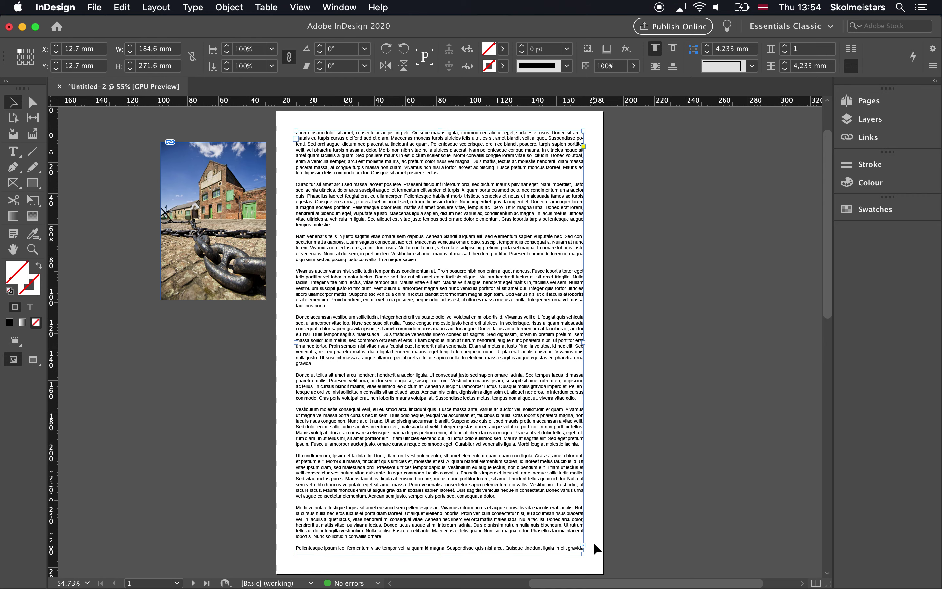
pyautogui.scroll(-10, 530, 494)
pyautogui.hscroll(-5, 531, 495)
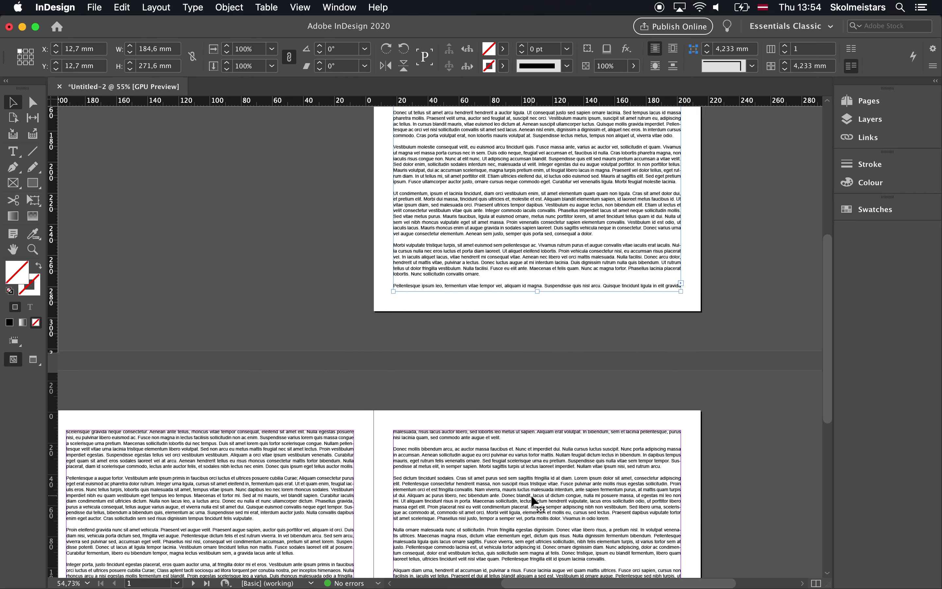
# Examine how the automatically flowed text runs from page 1 through the following two-page spread
pyautogui.scroll(-10, 531, 494)
pyautogui.hscroll(-1, 531, 495)
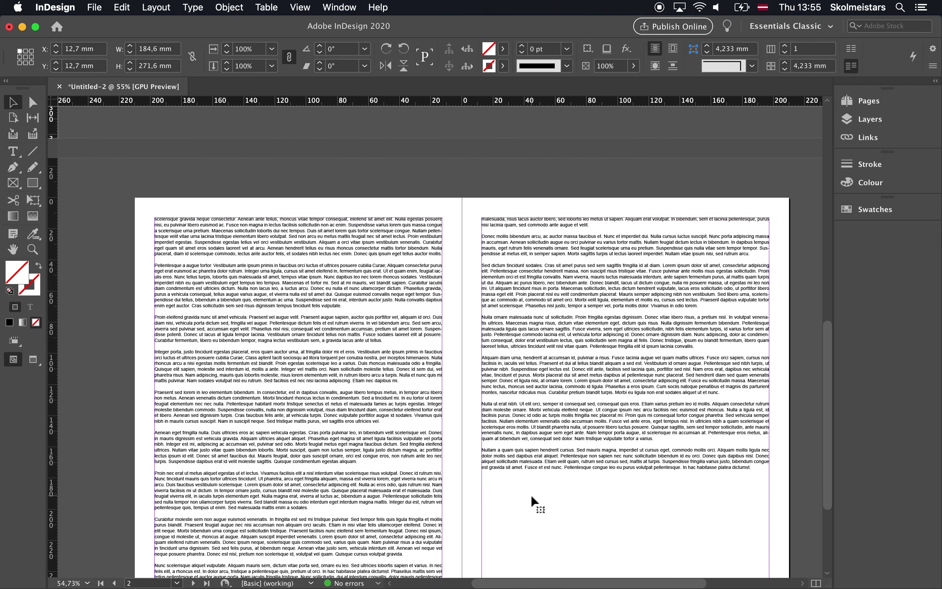
pyautogui.scroll(5, 531, 494)
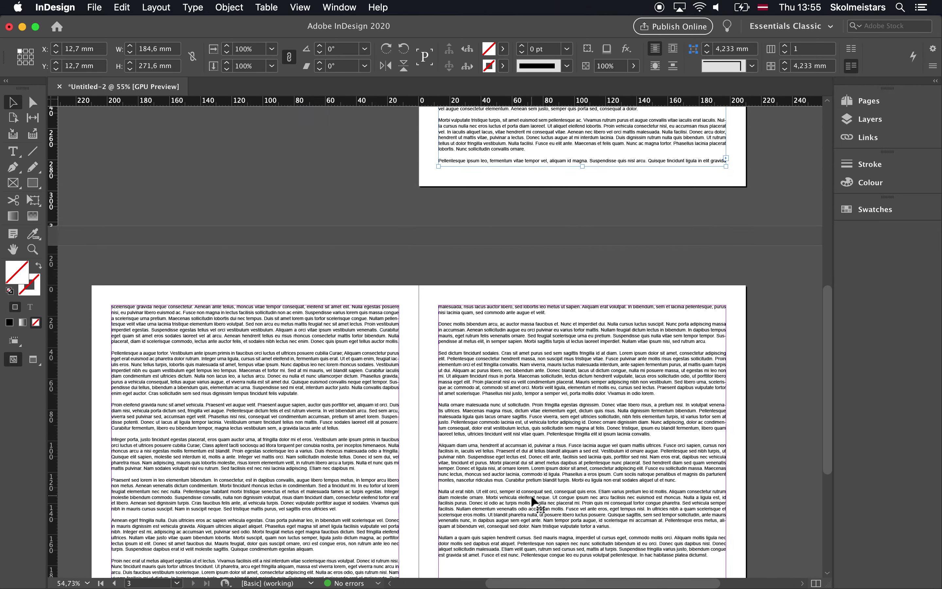
pyautogui.scroll(-1, 531, 495)
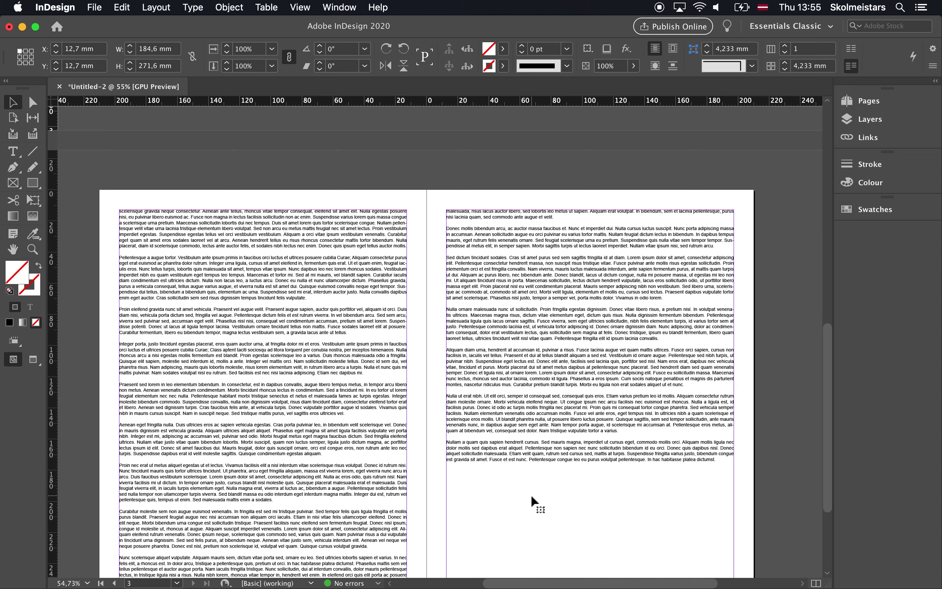
pyautogui.scroll(10, 532, 498)
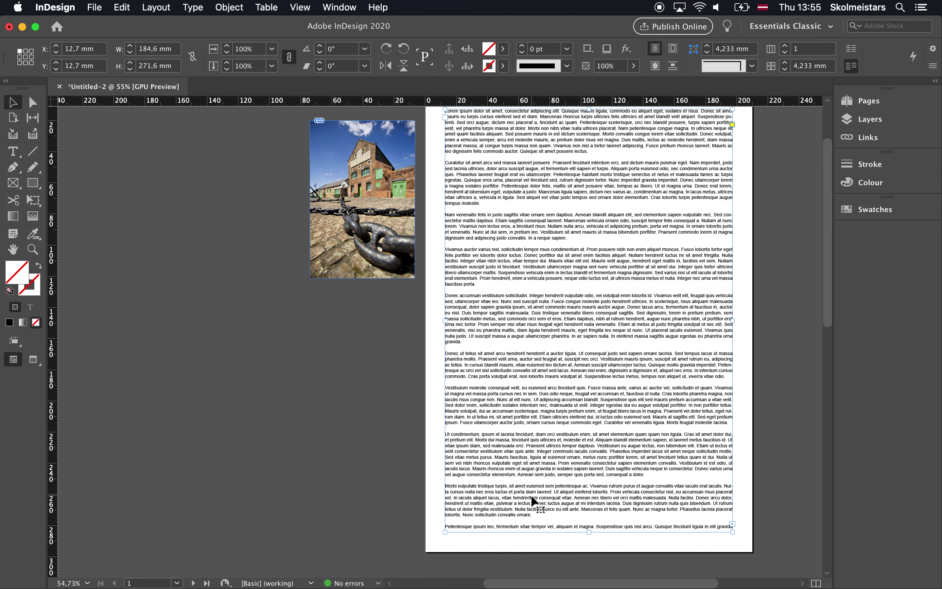
pyautogui.scroll(2, 532, 497)
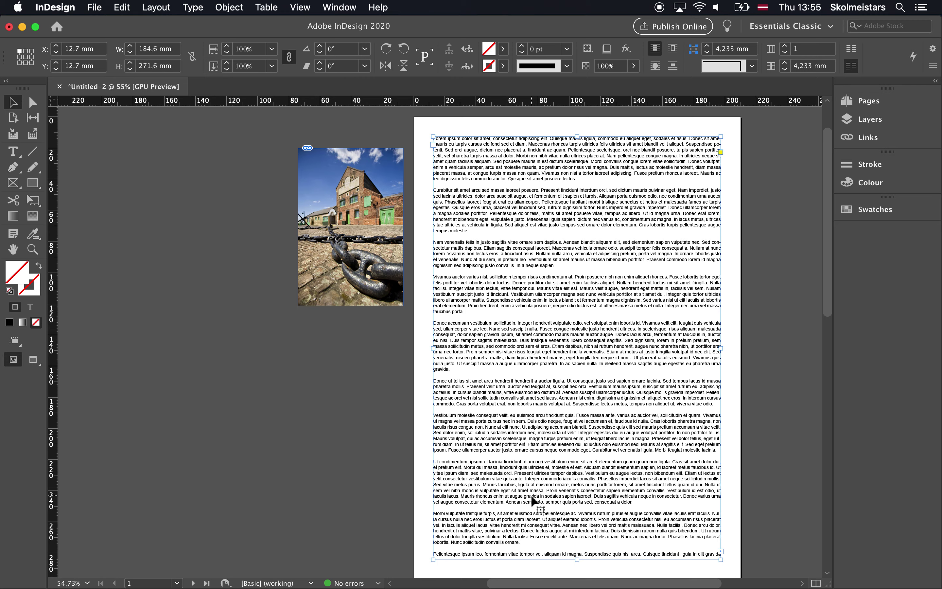
pyautogui.scroll(-5, 531, 495)
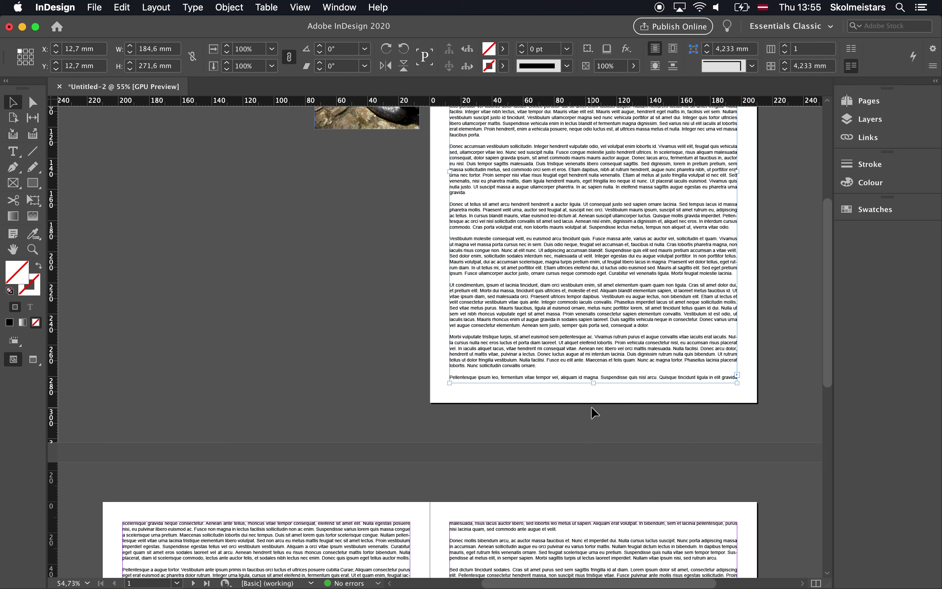
pyautogui.scroll(4, 591, 406)
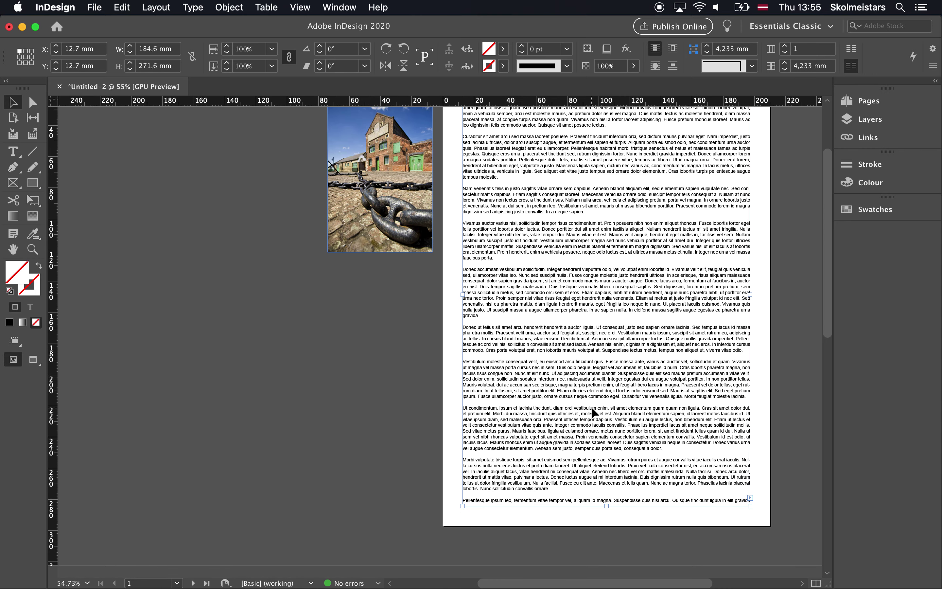
# Undo the automatic placement of the text and release the loaded text
pyautogui.press('super+z')
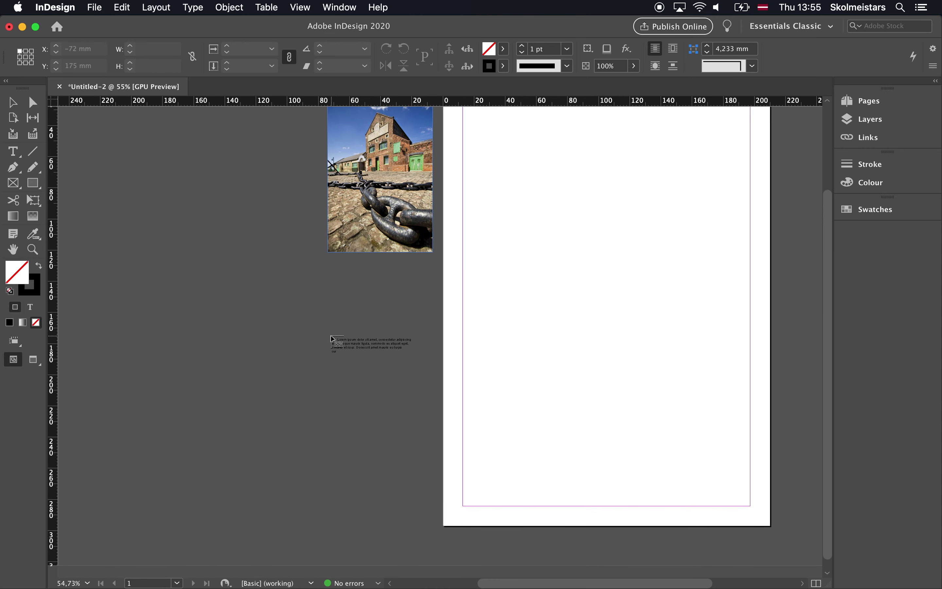
pyautogui.click(12, 102)
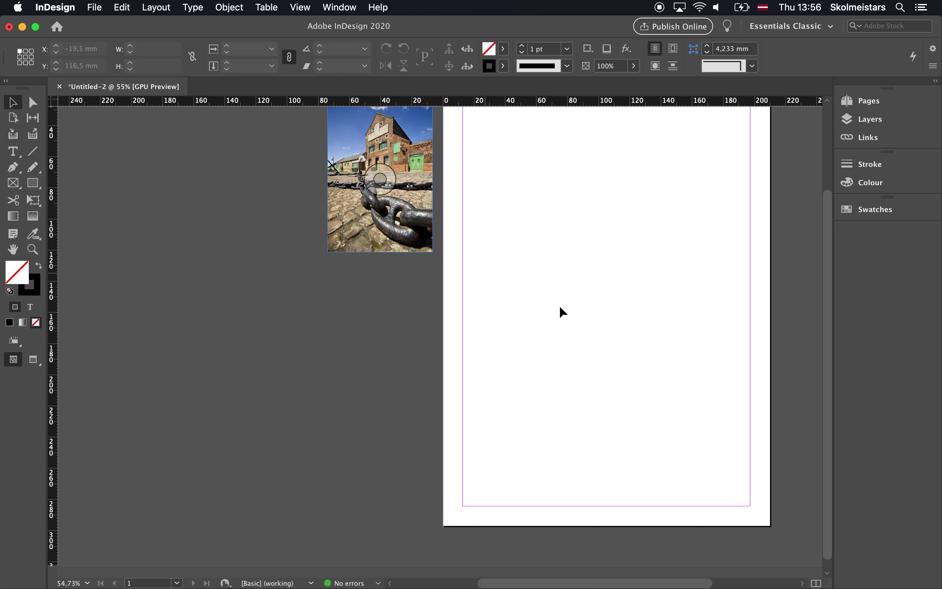
pyautogui.scroll(2, 600, 331)
pyautogui.hscroll(2, 600, 331)
pyautogui.scroll(1, 600, 332)
pyautogui.hscroll(1, 600, 332)
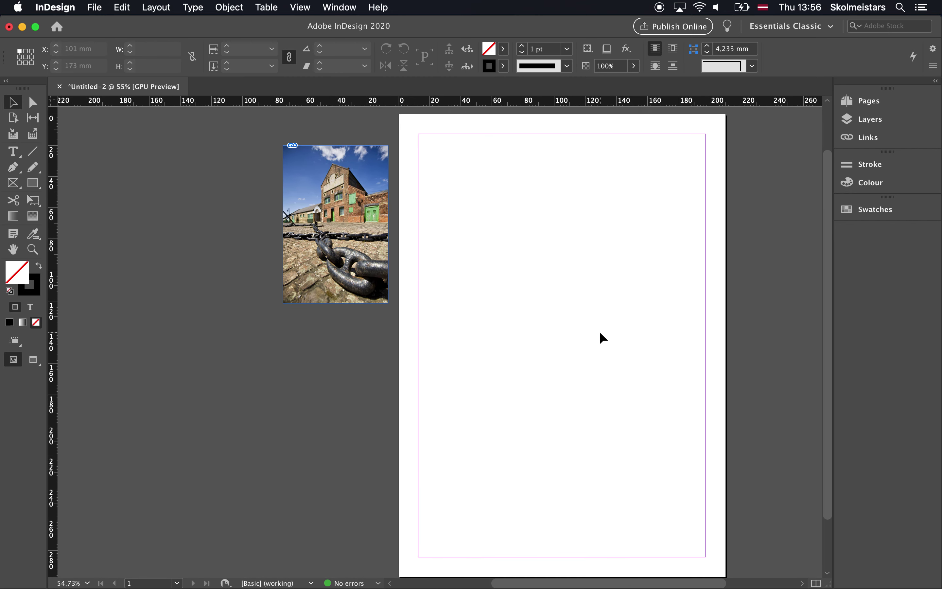
# Delete the building photo beside page 1, removing first the image and then its empty frame
pyautogui.click(309, 215)
pyautogui.scroll(-1, 307, 215)
pyautogui.hscroll(2, 308, 214)
pyautogui.scroll(1, 307, 214)
pyautogui.scroll(-3, 307, 214)
pyautogui.hscroll(-1, 308, 215)
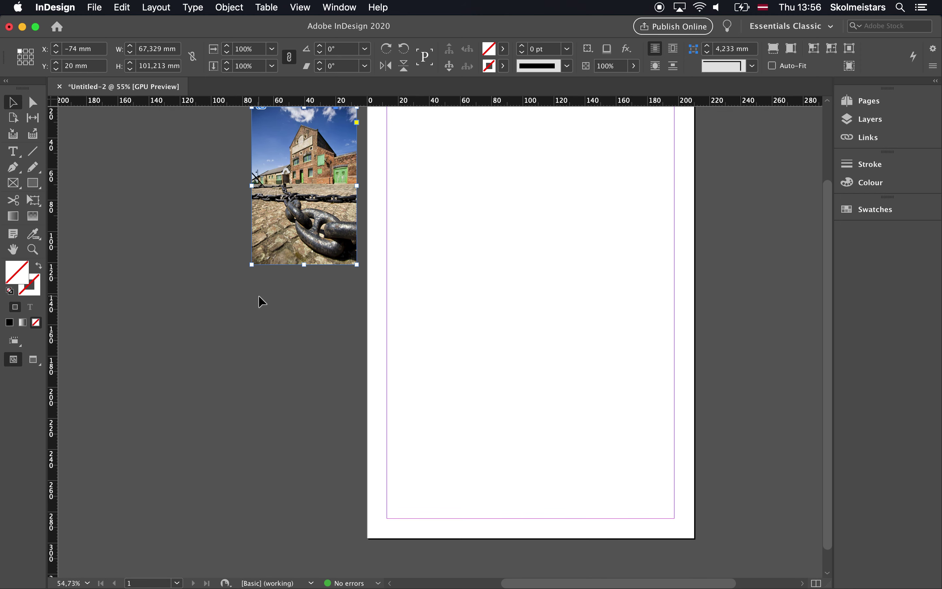
pyautogui.click(304, 186)
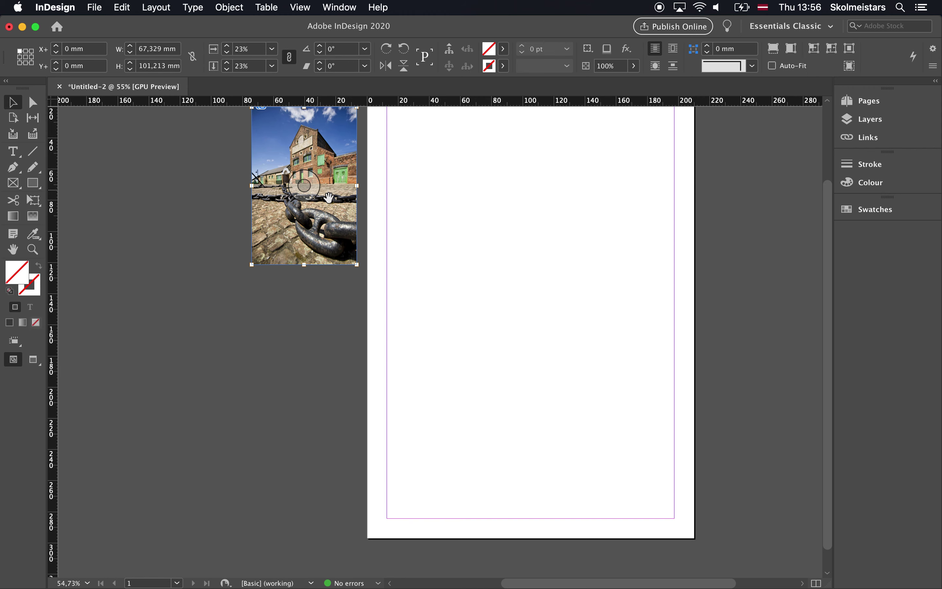
pyautogui.press('Delete')
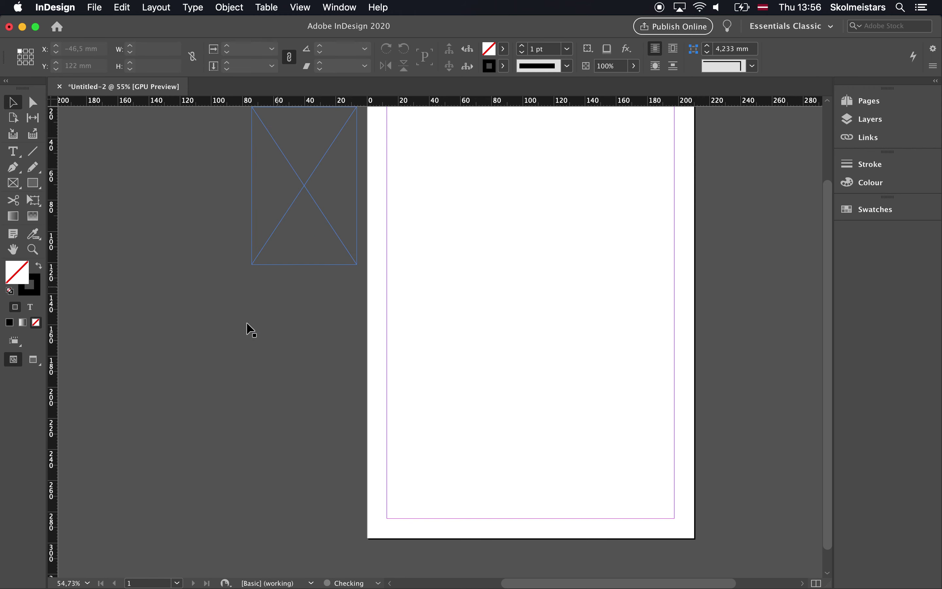
pyautogui.click(328, 195)
pyautogui.press('Delete')
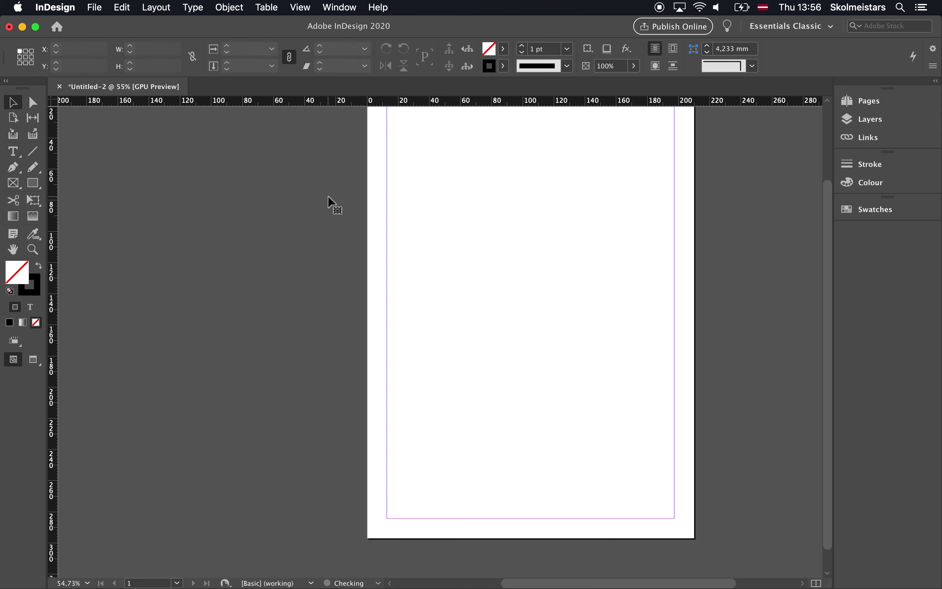
# Set the gutter between page 1's two columns to 6 mm and apply the margin and column settings
pyautogui.scroll(2, 382, 246)
pyautogui.hscroll(2, 383, 246)
pyautogui.scroll(2, 383, 245)
pyautogui.hscroll(1, 383, 246)
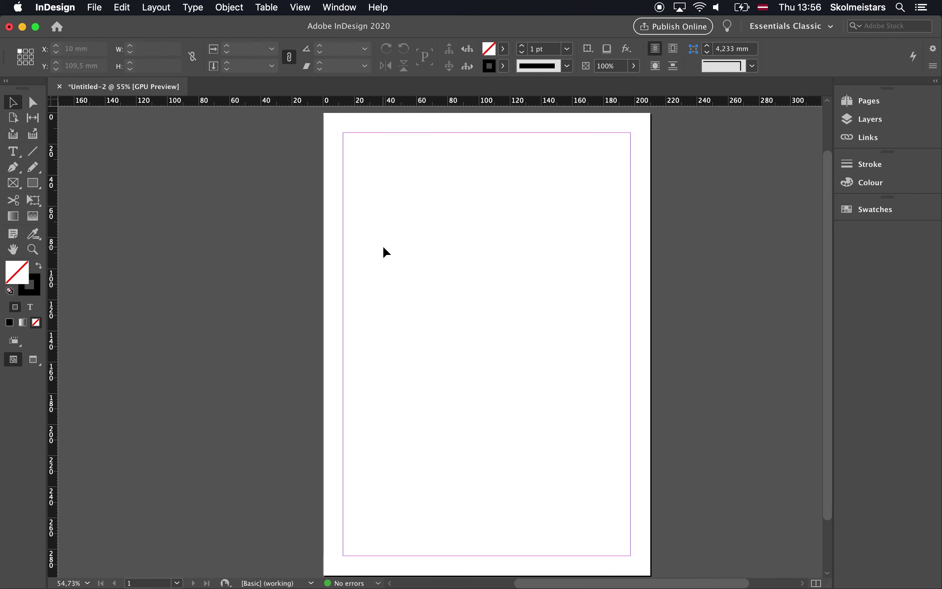
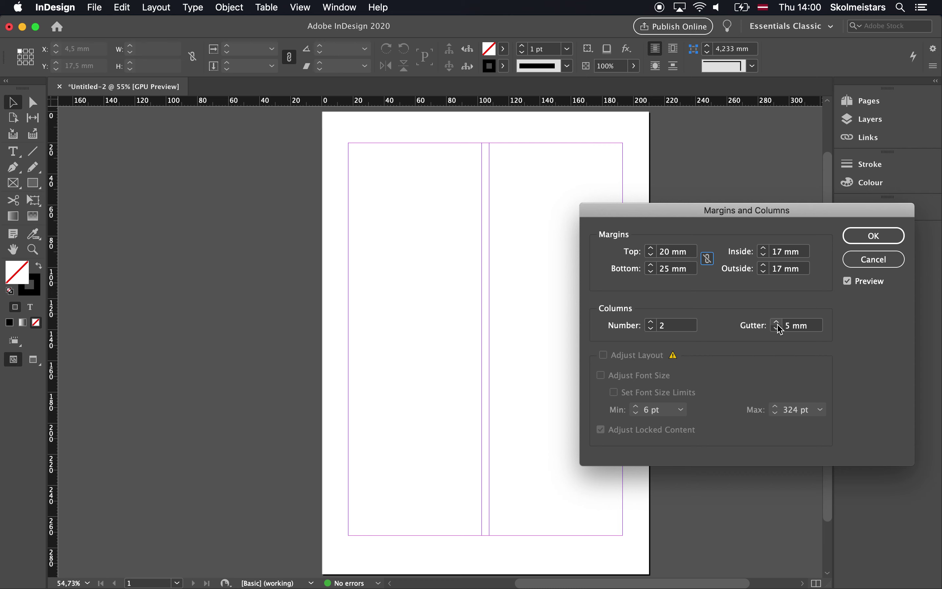
pyautogui.click(780, 326)
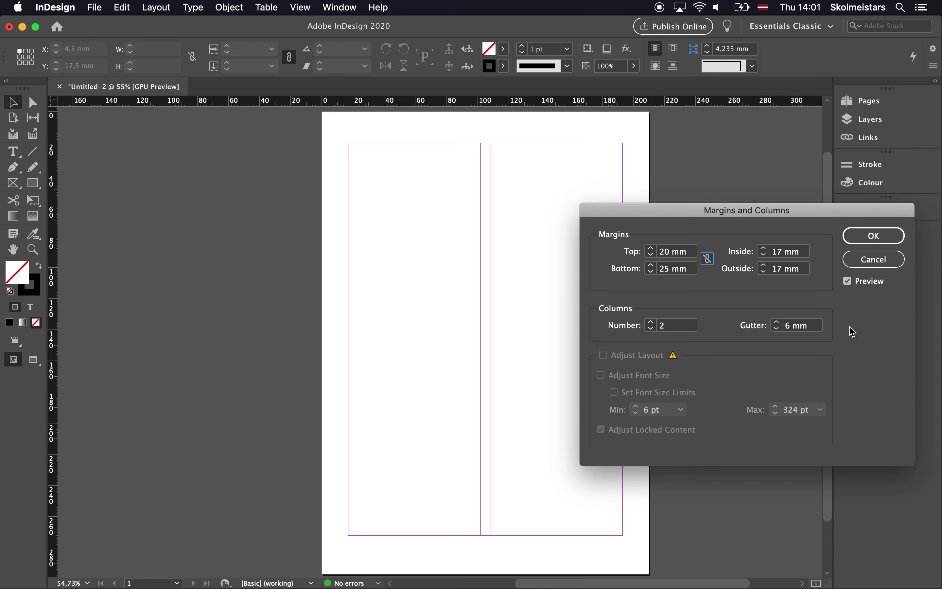
pyautogui.click(876, 236)
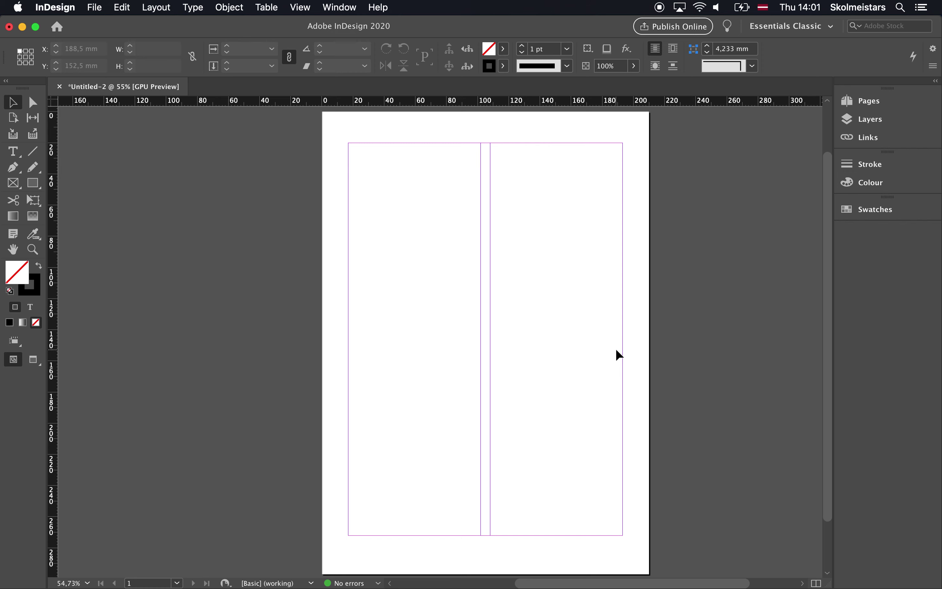
# Place Lorem Ipsum.docx with automatic flow, starting at the top-left corner of page 1's first column
pyautogui.hscroll(-5, 616, 348)
pyautogui.scroll(-3, 615, 348)
pyautogui.scroll(4, 616, 348)
pyautogui.hscroll(4, 616, 348)
pyautogui.hscroll(1, 616, 348)
pyautogui.scroll(-1, 616, 348)
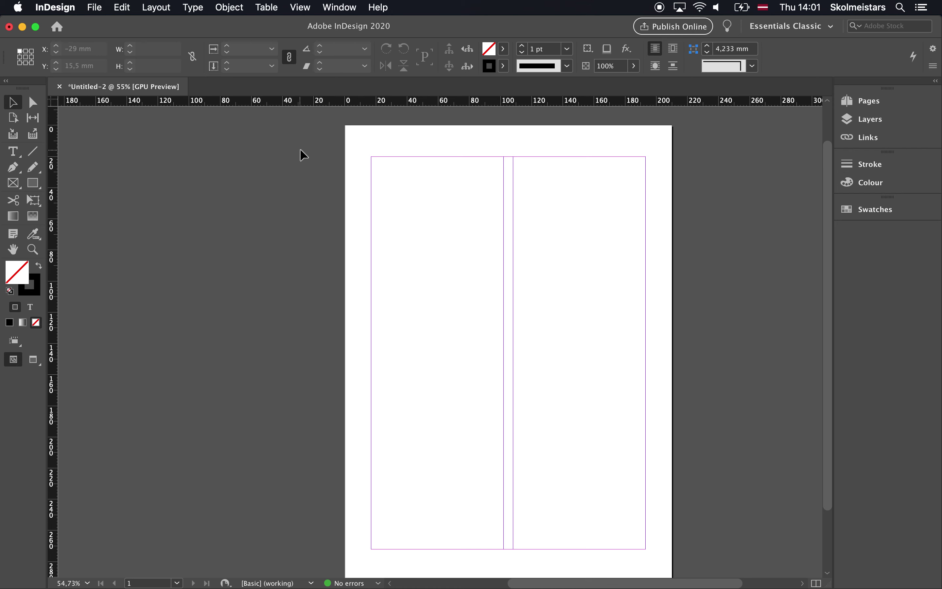
pyautogui.press('super+d')
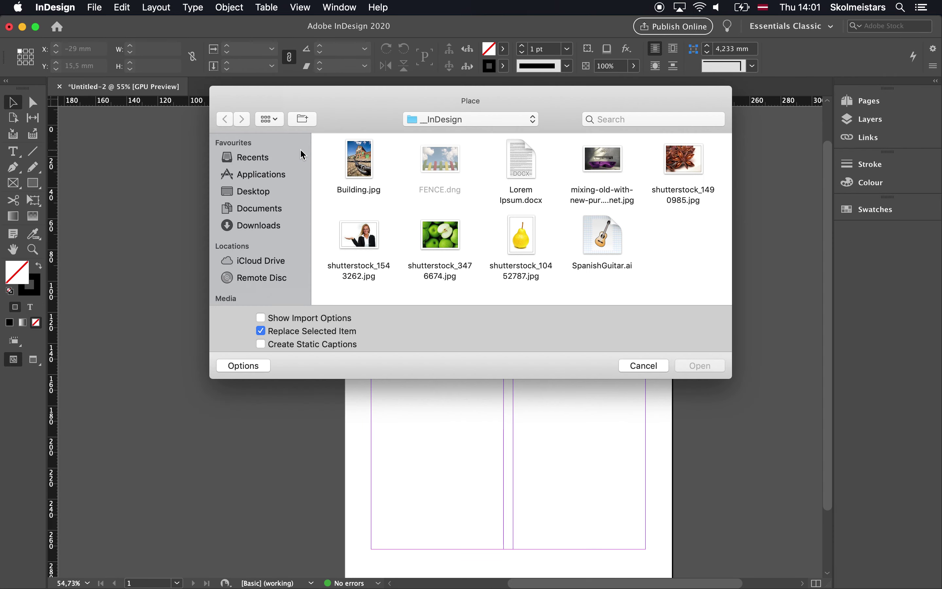
pyautogui.click(523, 161)
pyautogui.click(699, 368)
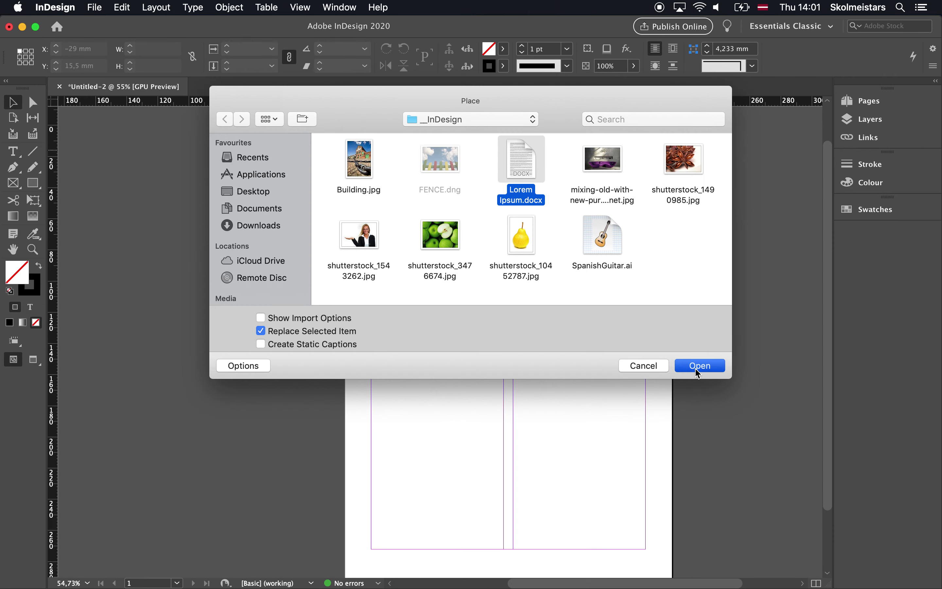
pyautogui.click(610, 409)
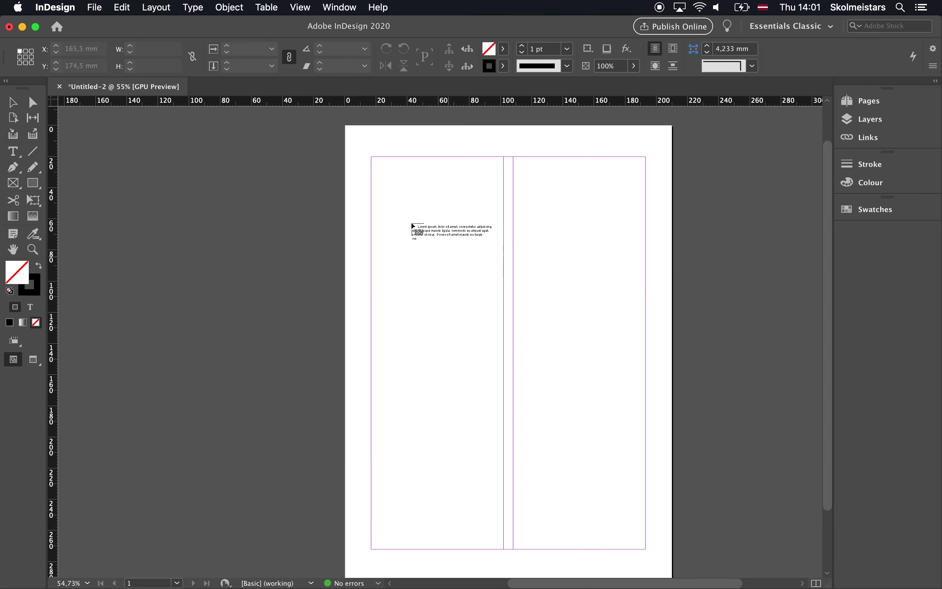
pyautogui.keyDown('shift'); pyautogui.click(371, 158); pyautogui.keyUp('shift')
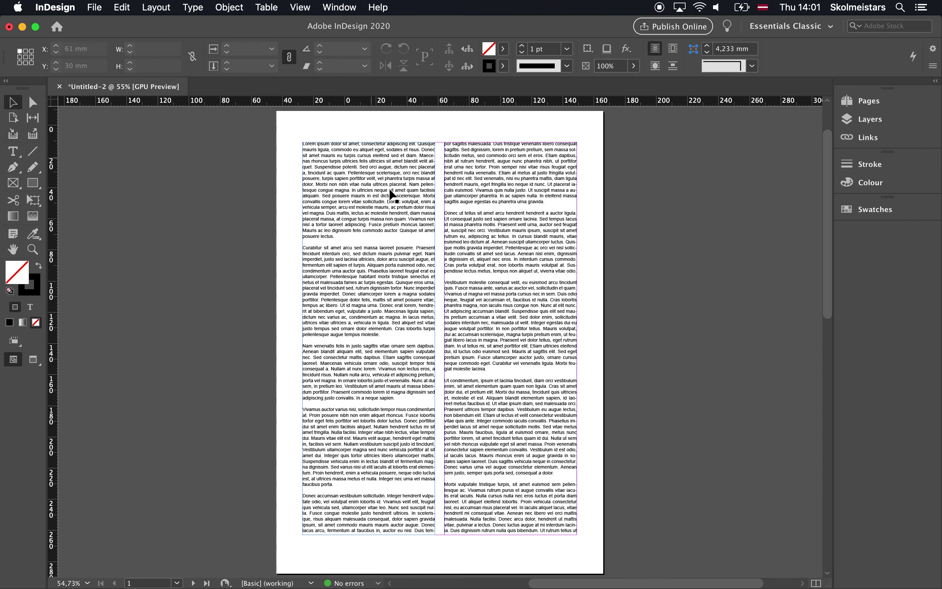
# Compare the text layout in page 1's two columns with the layout on the added pages of the following spread
pyautogui.scroll(-20, 217, 297)
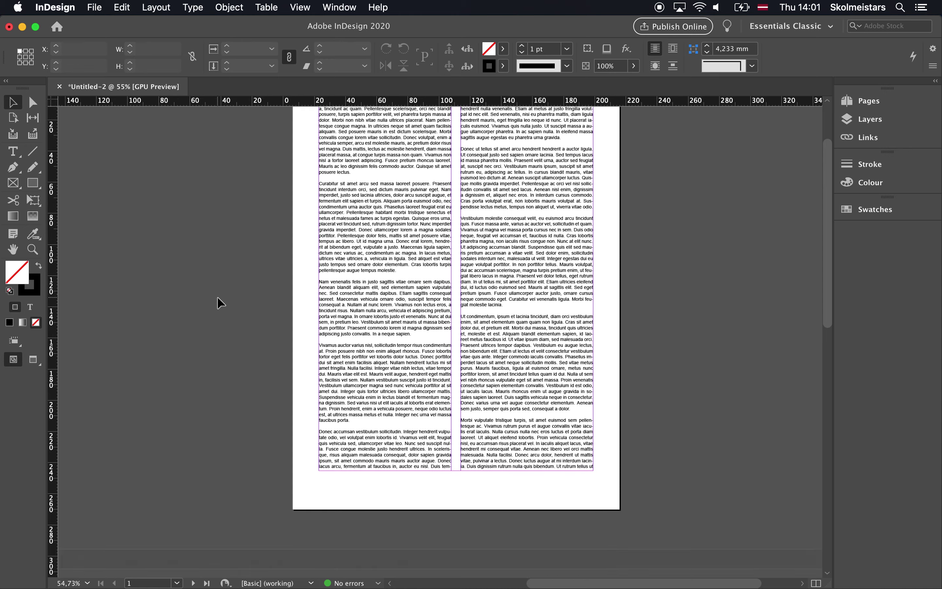
pyautogui.scroll(-10, 217, 297)
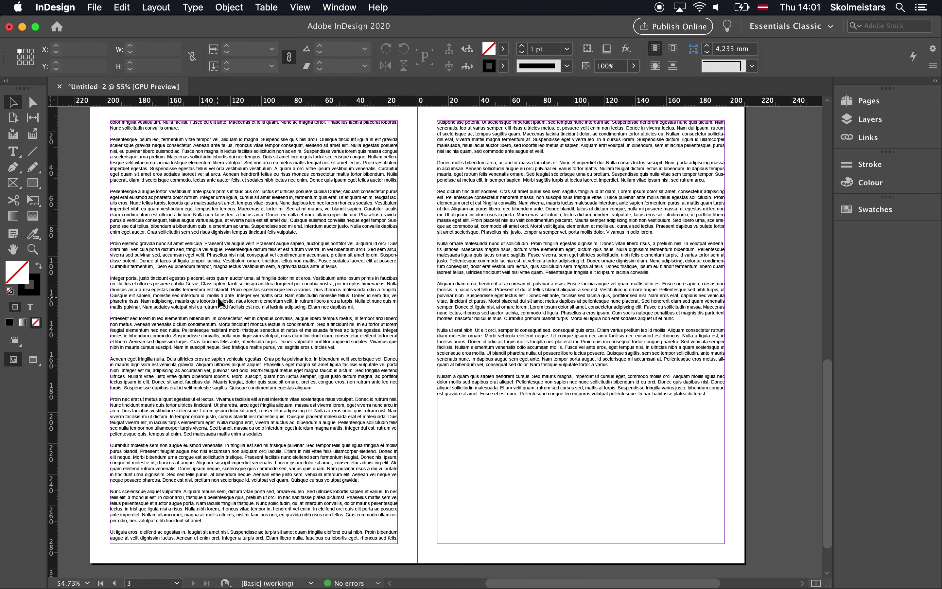
pyautogui.scroll(20, 219, 302)
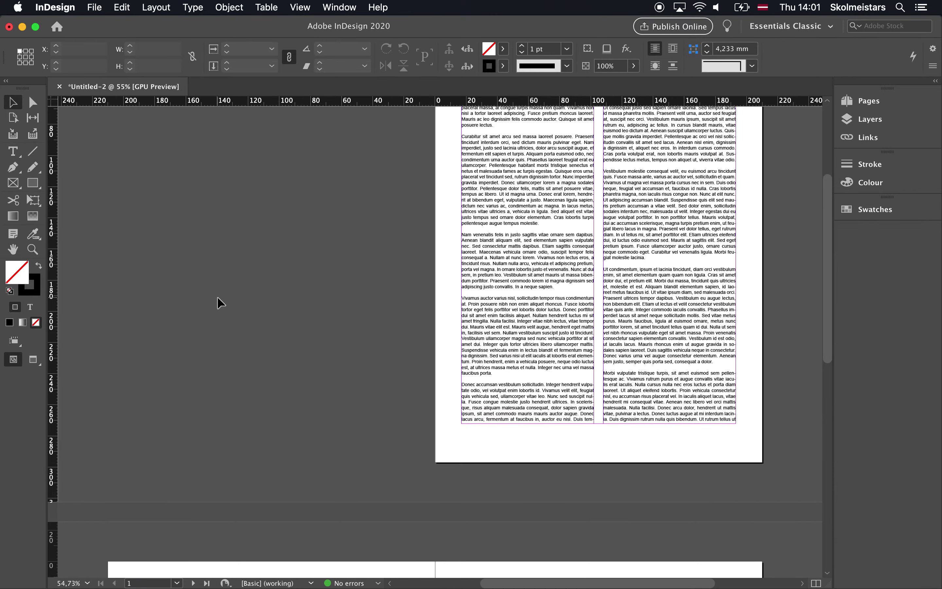
pyautogui.scroll(-20, 217, 297)
pyautogui.scroll(20, 217, 297)
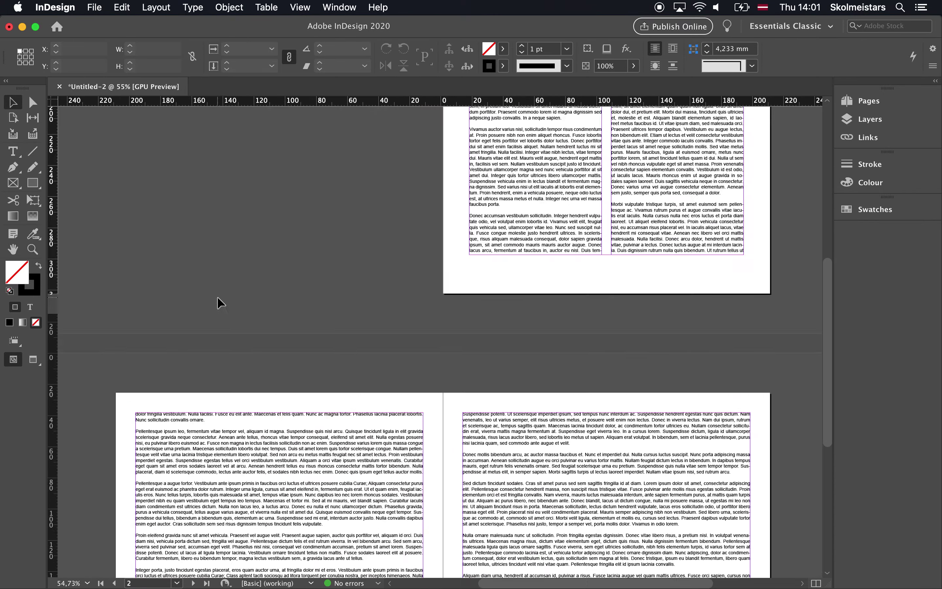
pyautogui.scroll(2, 217, 297)
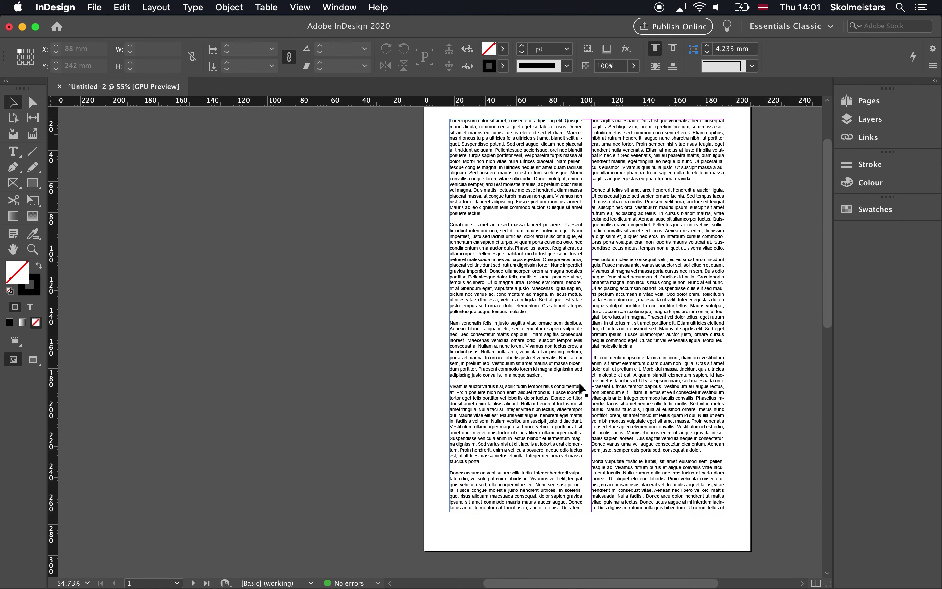
pyautogui.click(256, 451)
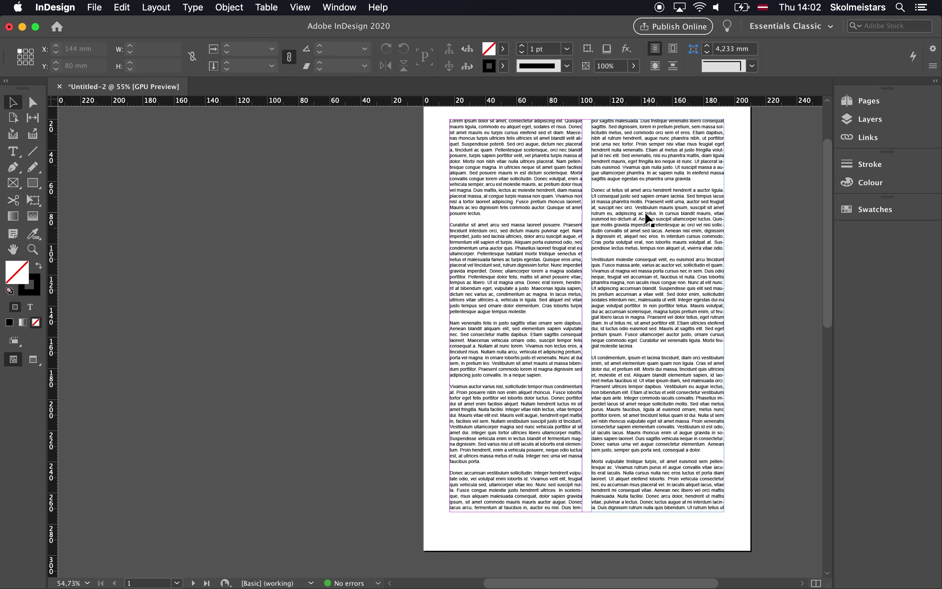
pyautogui.scroll(2, 647, 218)
pyautogui.hscroll(2, 642, 220)
pyautogui.scroll(-1, 642, 221)
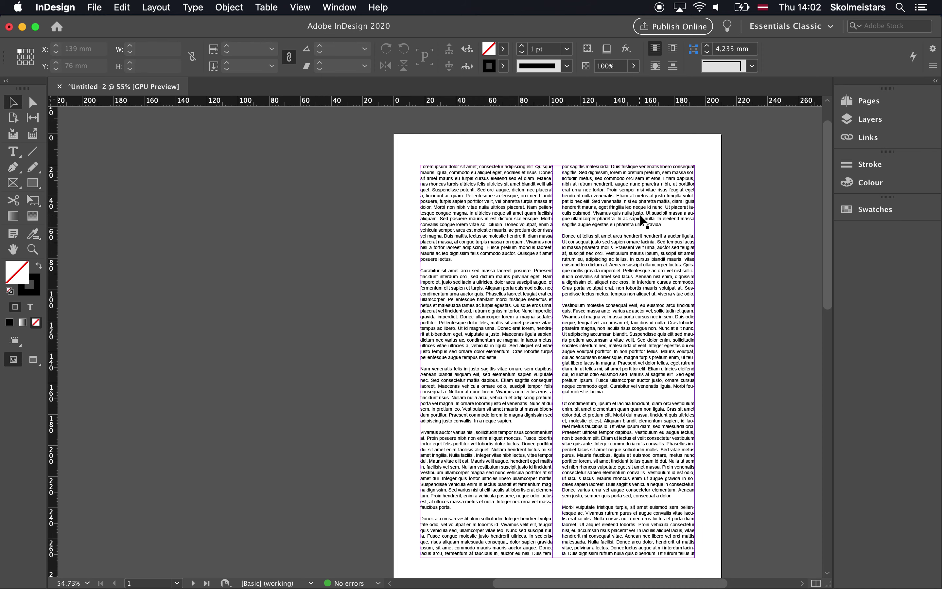
pyautogui.scroll(-5, 644, 221)
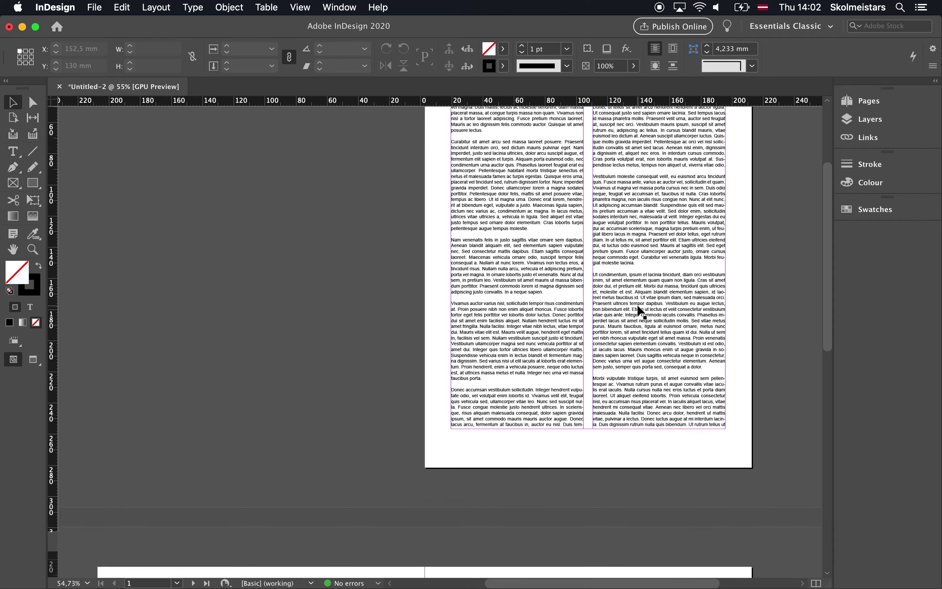
pyautogui.scroll(-14, 641, 311)
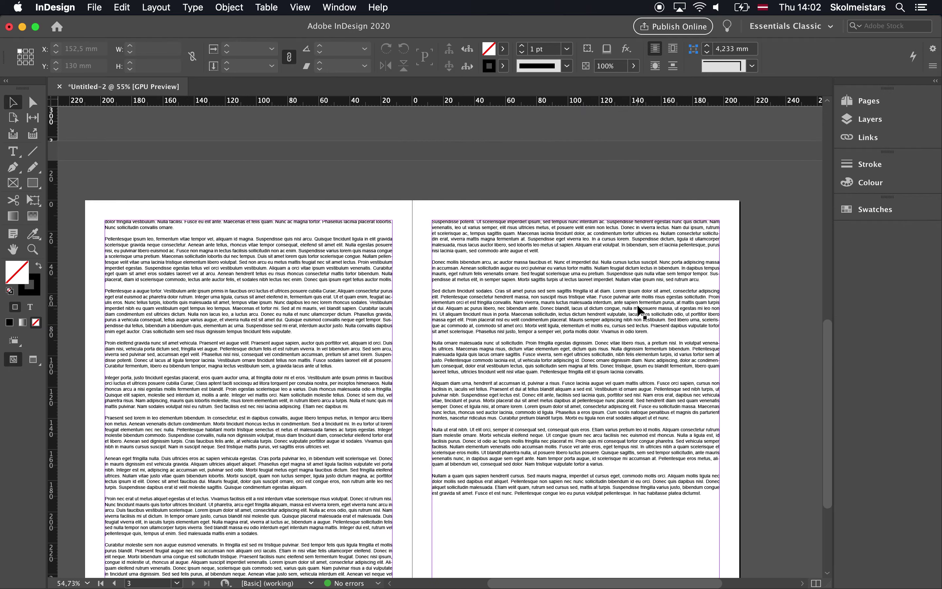
pyautogui.scroll(15, 638, 309)
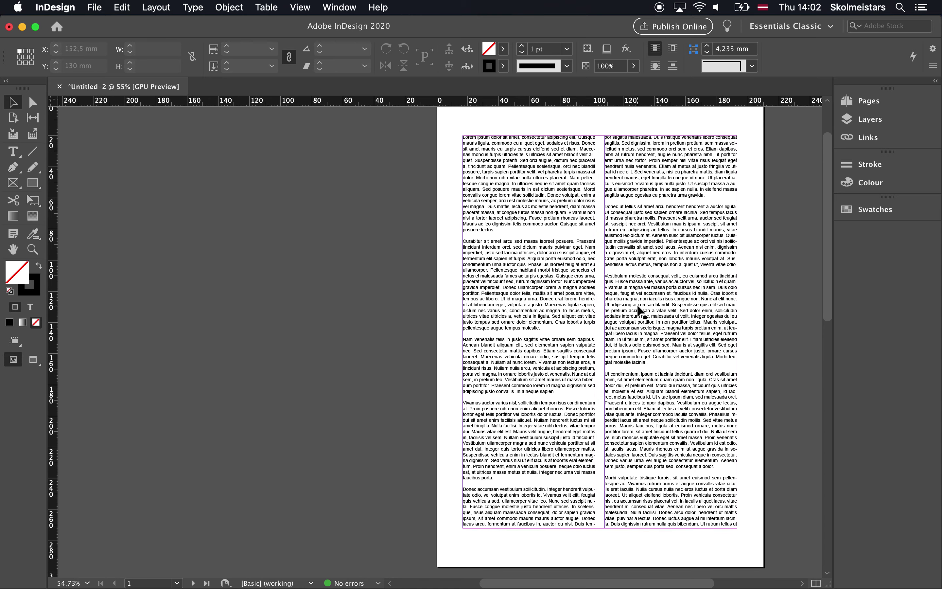
pyautogui.hscroll(3, 639, 311)
pyautogui.scroll(2, 639, 310)
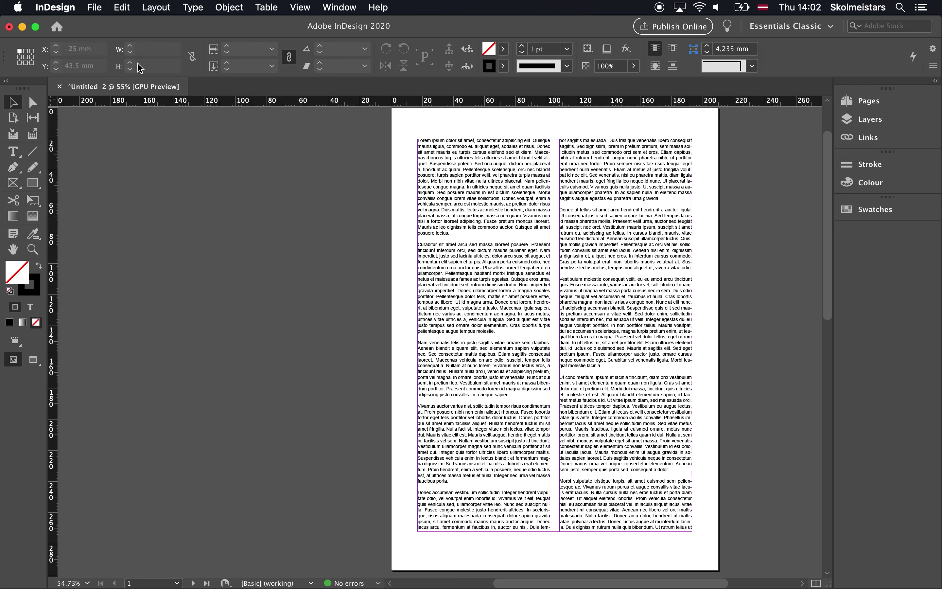
# Place shutterstock_10452787.jpg over page 1's text, across both columns, about 105 mm wide and 158 mm high
pyautogui.press('super+d')
pyautogui.click(521, 231)
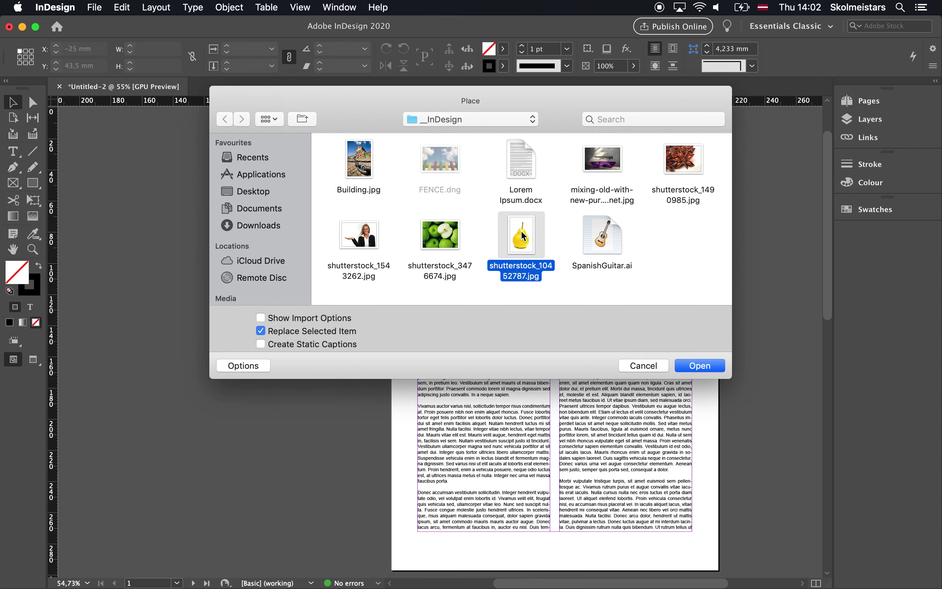
pyautogui.click(700, 366)
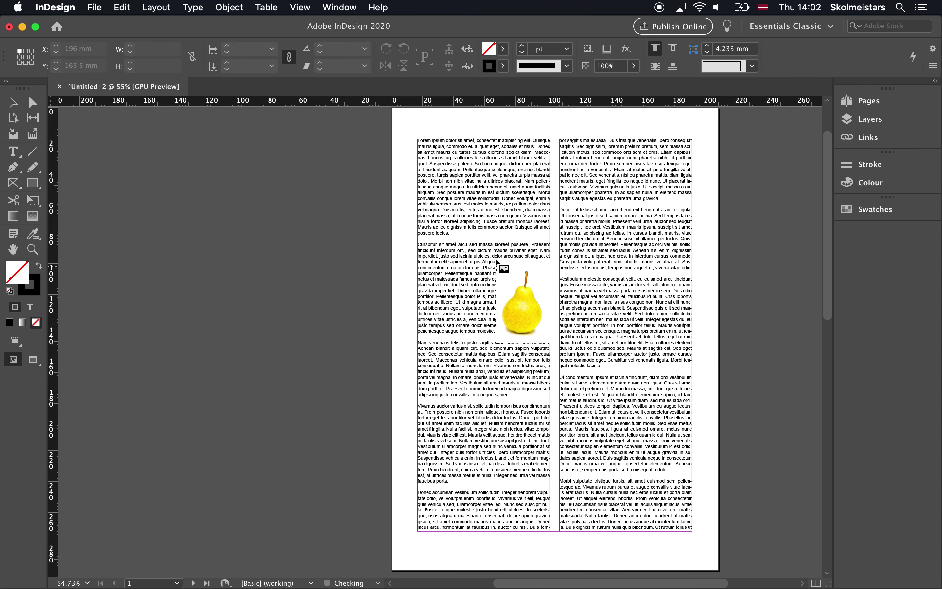
pyautogui.moveTo(471, 209); pyautogui.dragTo(634, 456)
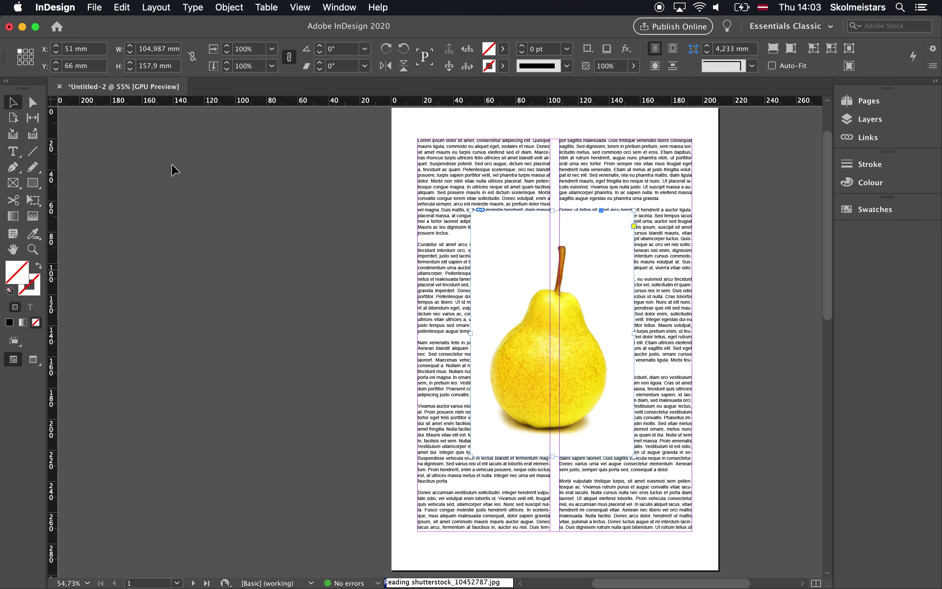
pyautogui.click(104, 161)
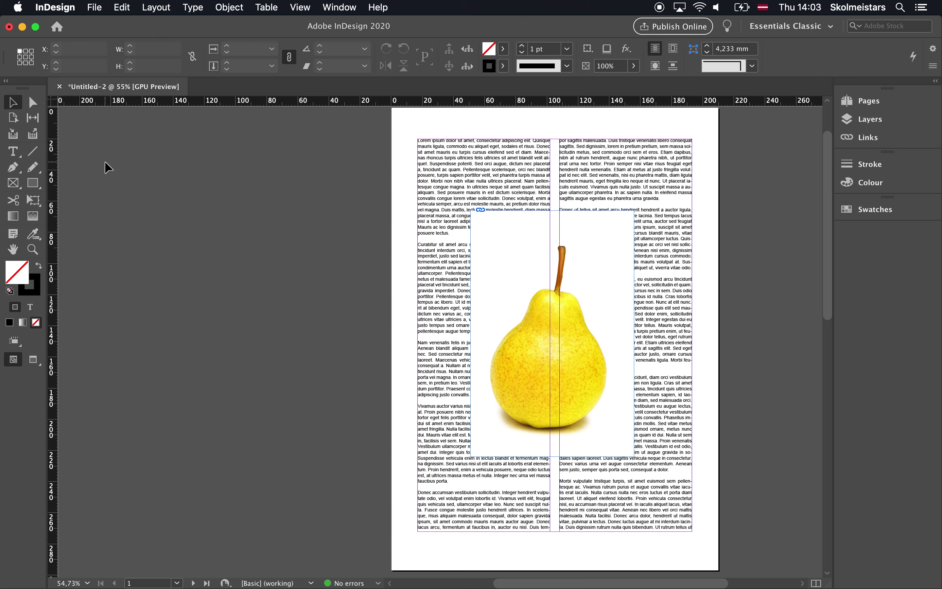
pyautogui.moveTo(495, 265)
pyautogui.mouseDown()
pyautogui.moveTo(500, 288)
pyautogui.moveTo(499, 265)
pyautogui.mouseUp()
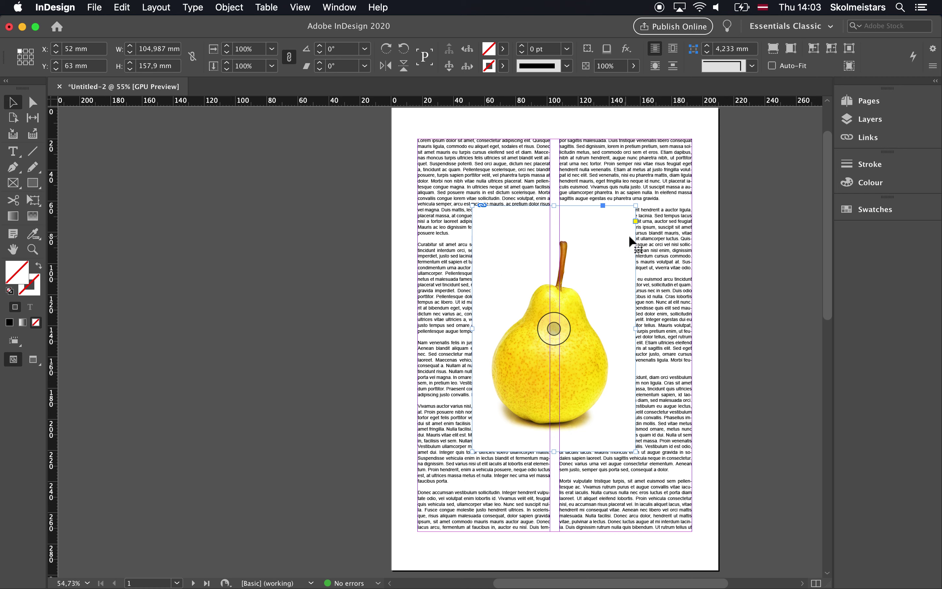
# Show the text wrap settings beside the page and reposition the pear photo at about X 52 mm, Y 66.5 mm
pyautogui.click(350, 8)
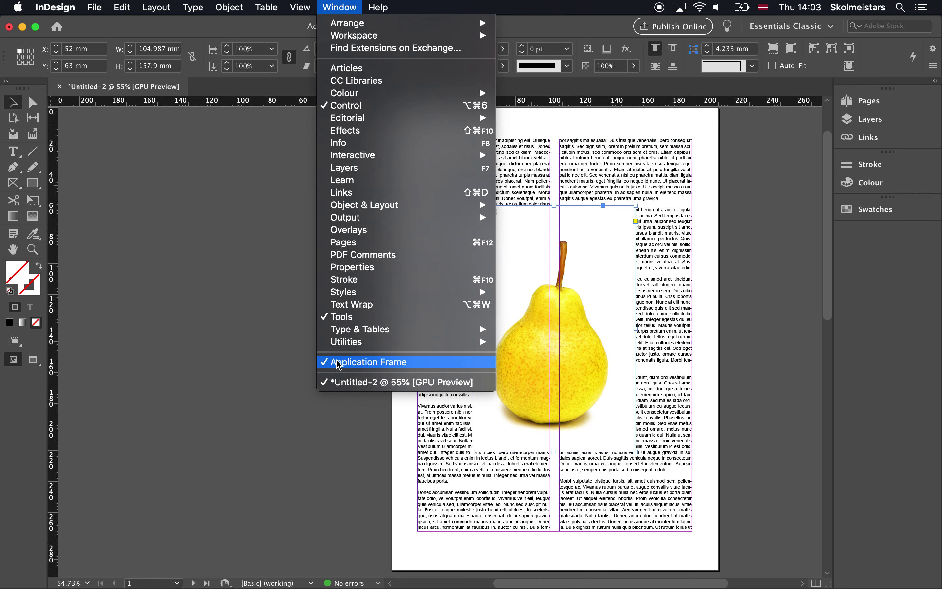
pyautogui.click(365, 305)
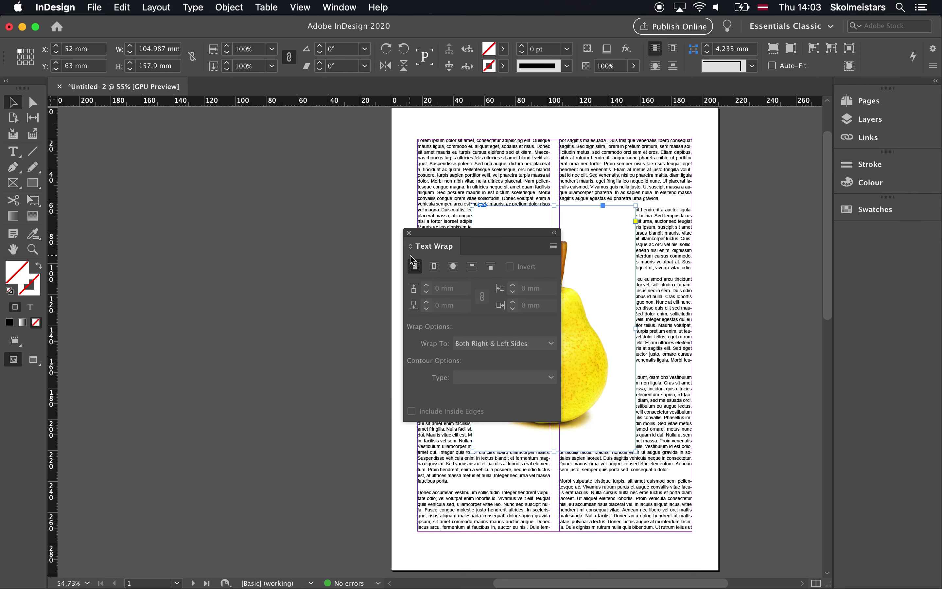
pyautogui.moveTo(493, 235); pyautogui.dragTo(183, 126)
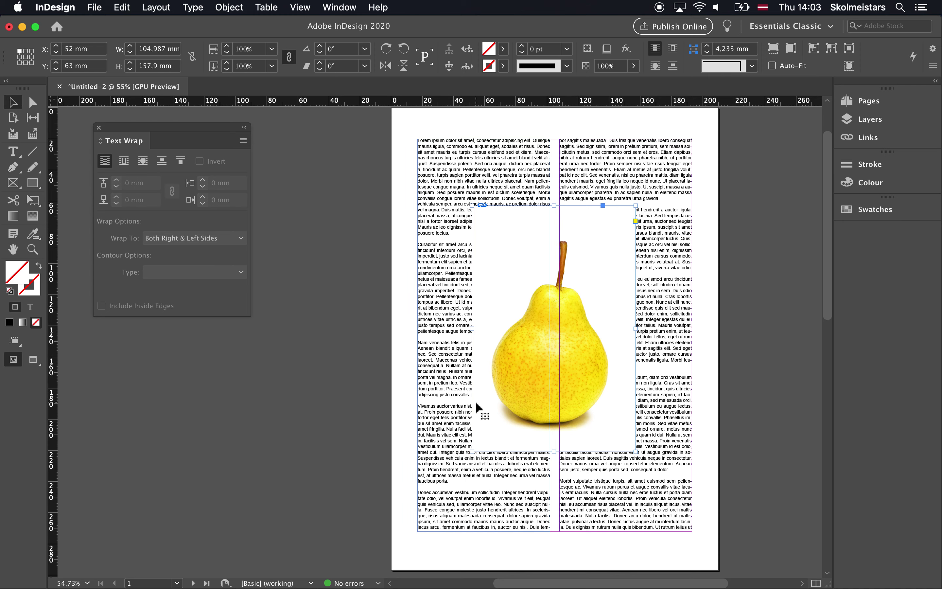
pyautogui.moveTo(514, 344); pyautogui.dragTo(505, 319)
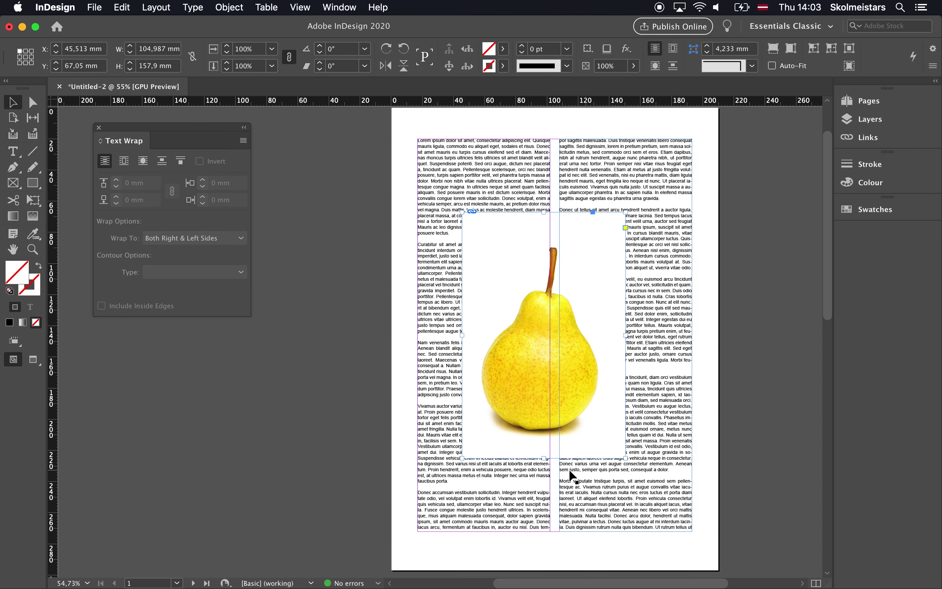
pyautogui.moveTo(602, 408); pyautogui.dragTo(584, 371)
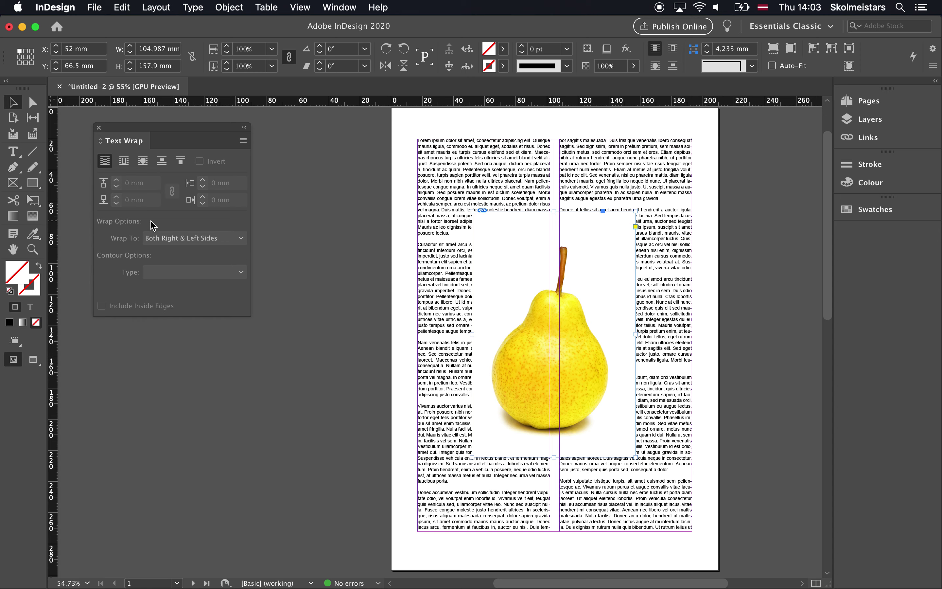
# Wrap the text around the pear frame's bounding box and look through the choices for the wrapped sides
pyautogui.click(125, 163)
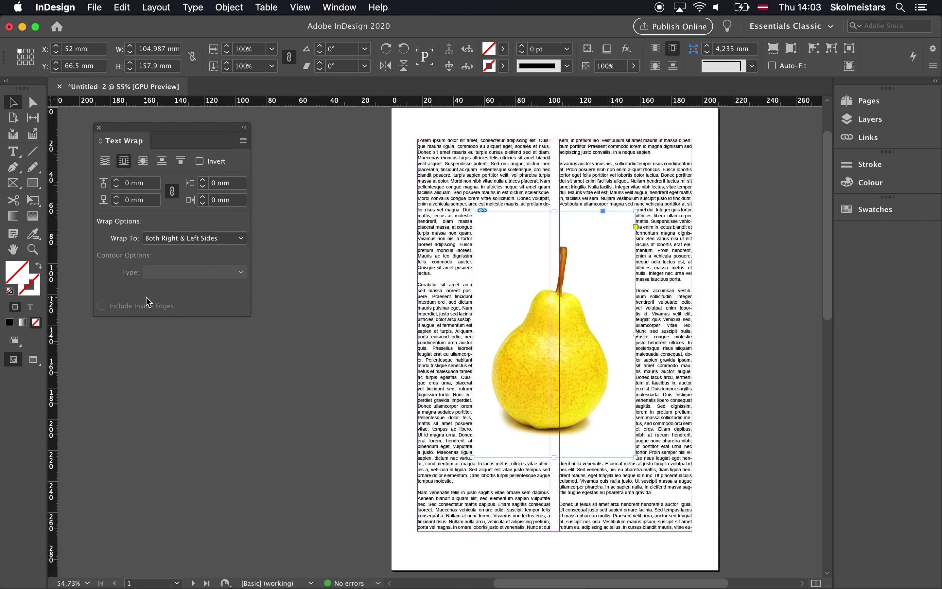
pyautogui.click(241, 245)
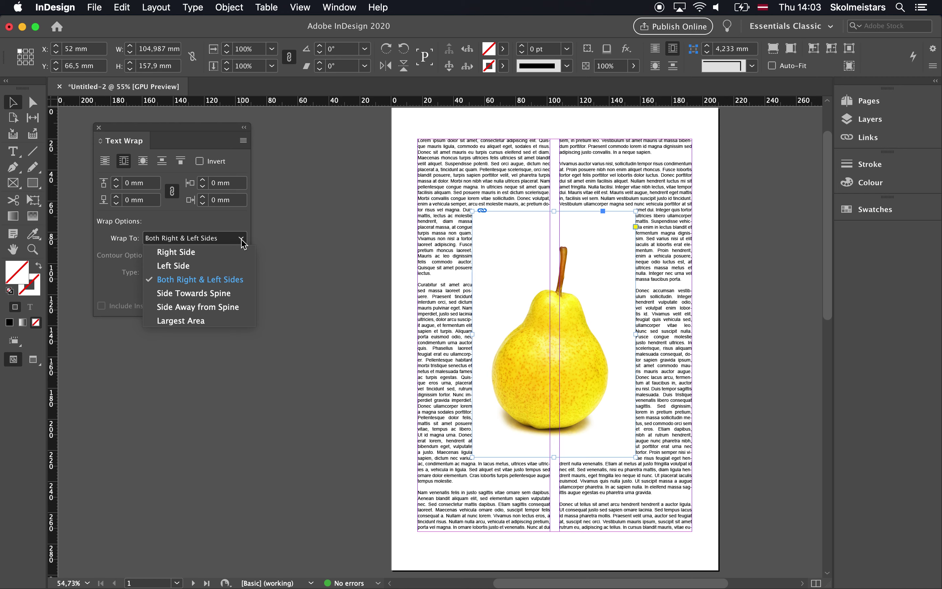
pyautogui.click(219, 234)
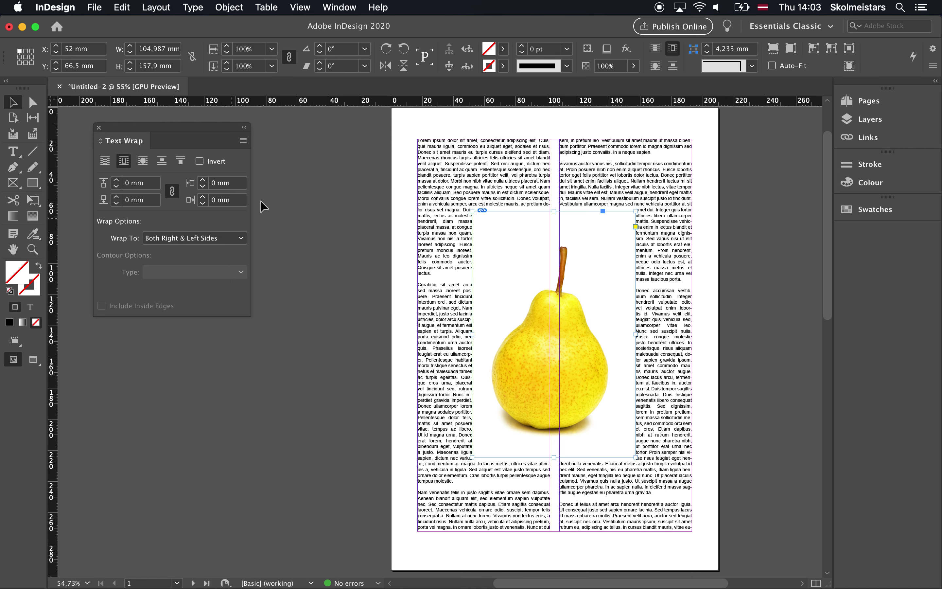
pyautogui.click(243, 141)
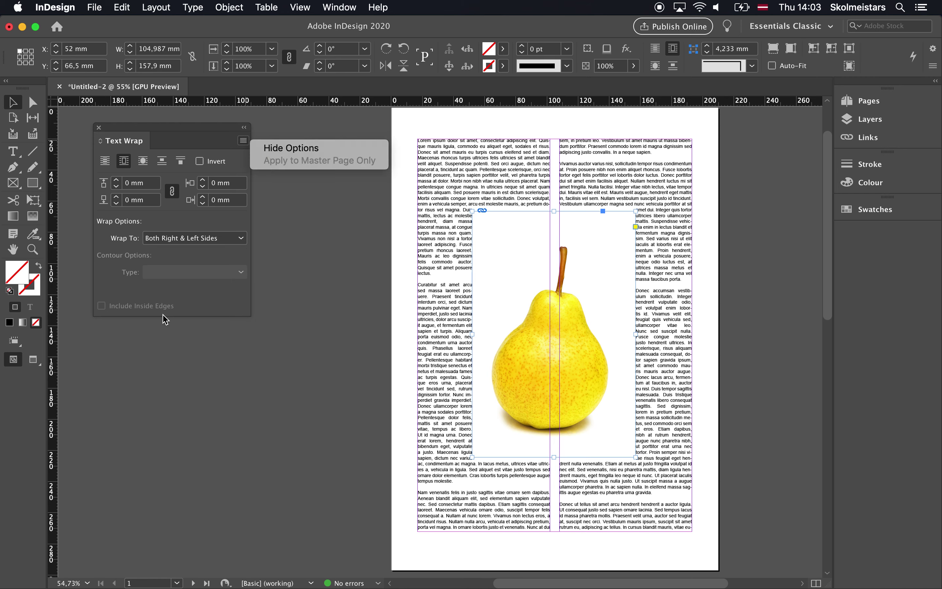
pyautogui.click(125, 299)
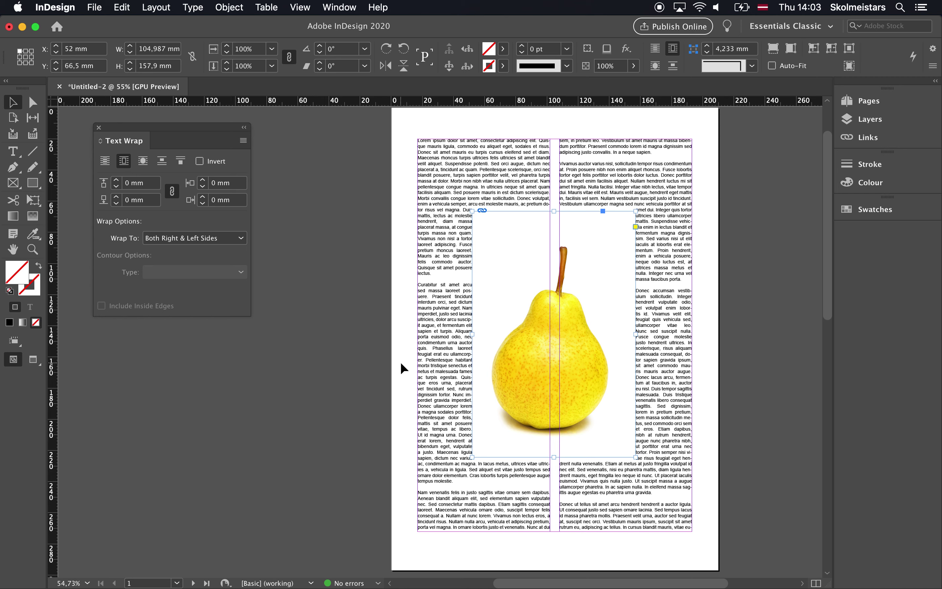
# Try the object-shape, jump-object and jump-to-next-column wraps on the pear image, ending back on the bounding-box wrap
pyautogui.click(144, 162)
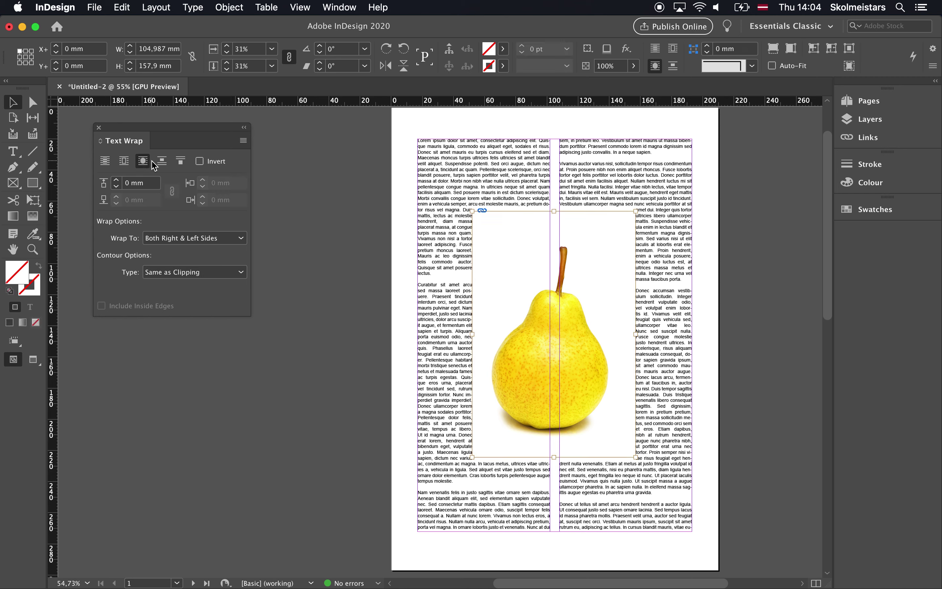
pyautogui.click(163, 165)
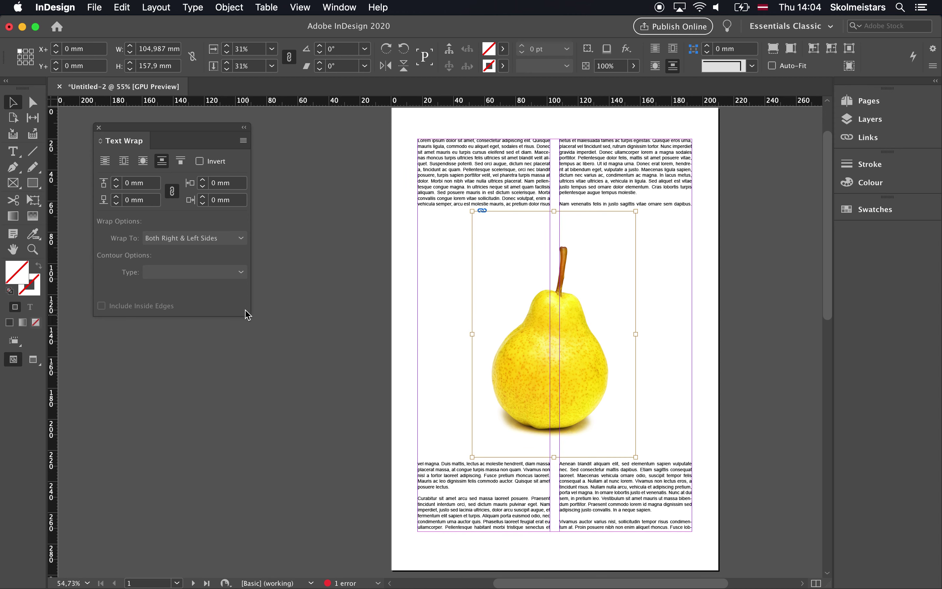
pyautogui.click(181, 161)
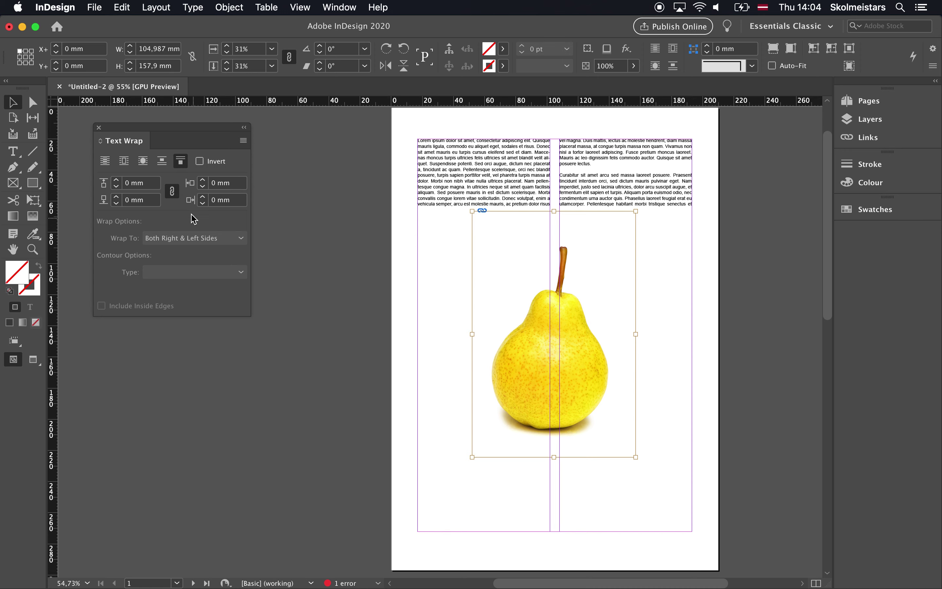
pyautogui.click(125, 162)
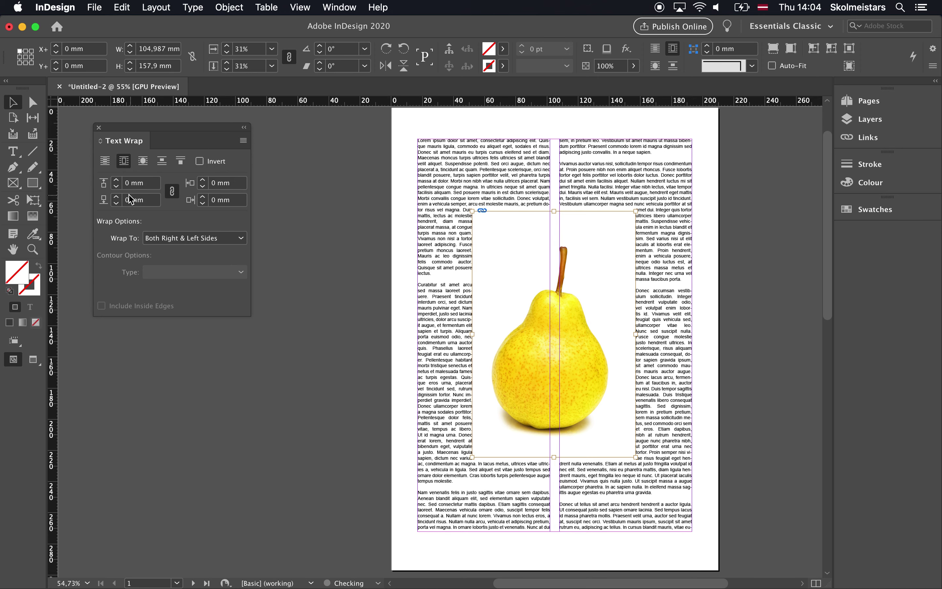
# Try different linked text wrap offsets around the pear image, ending with 13 mm on all four sides
pyautogui.click(117, 181)
pyautogui.click(116, 181)
pyautogui.click(116, 181)
pyautogui.click(117, 181)
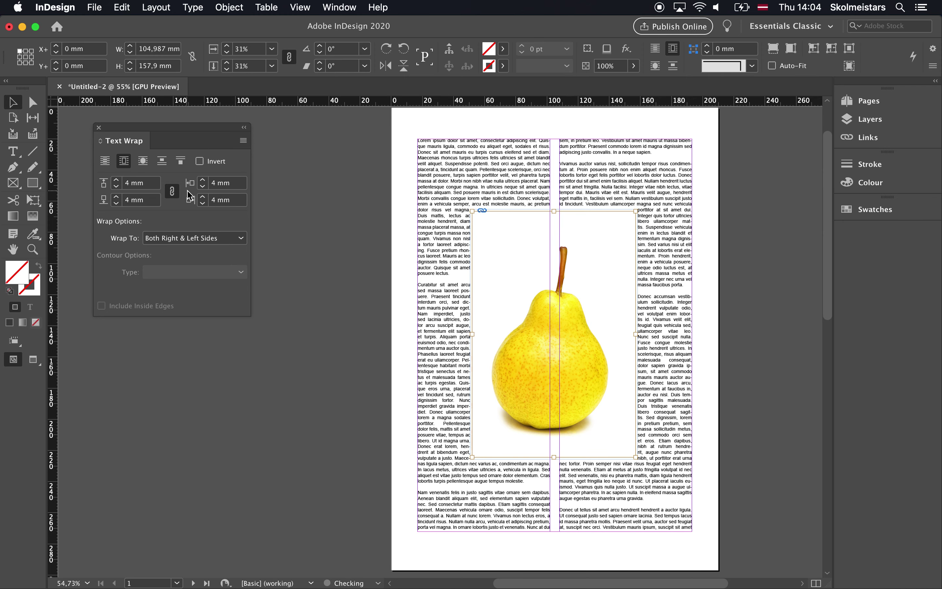
pyautogui.click(172, 193)
pyautogui.click(202, 186)
pyautogui.click(202, 186)
pyautogui.click(203, 186)
pyautogui.click(202, 180)
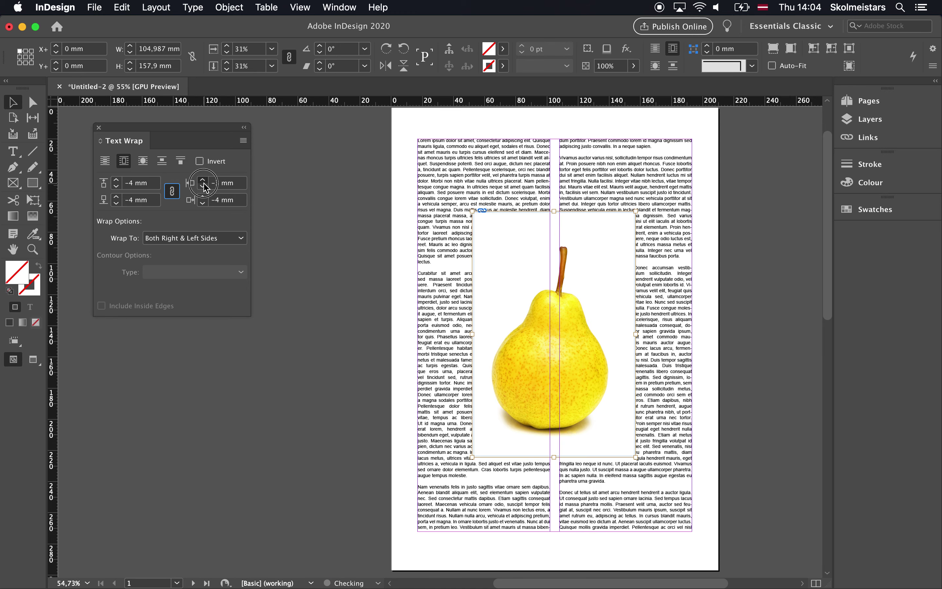
pyautogui.click(202, 180)
pyautogui.click(203, 197)
pyautogui.click(203, 197)
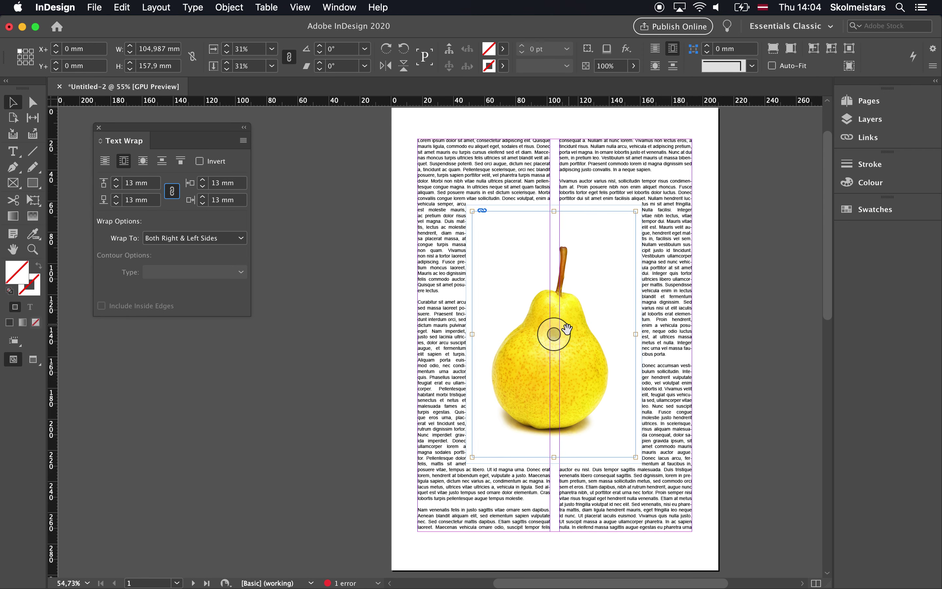
# Replace the pear image in its frame with Building.jpg
pyautogui.doubleClick(598, 356)
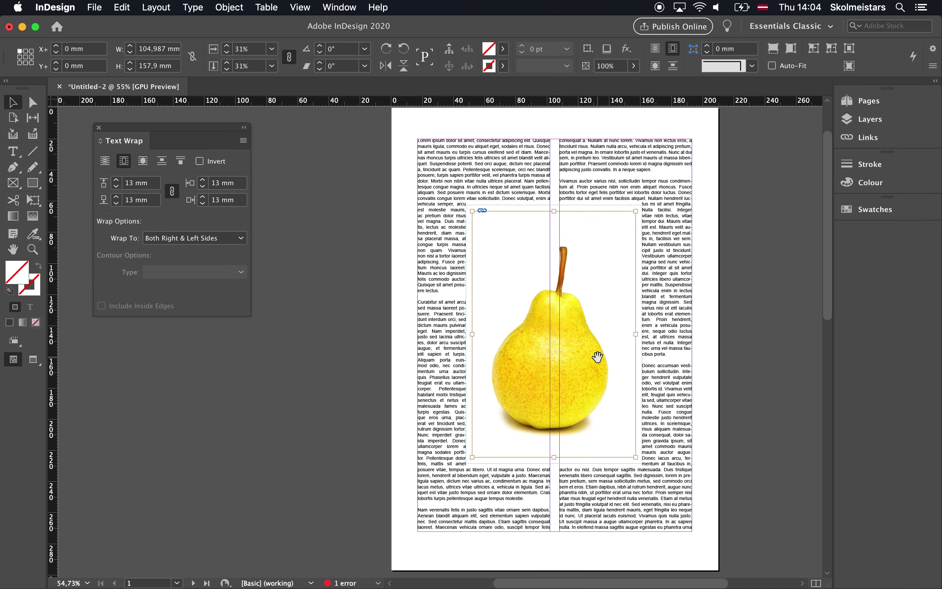
pyautogui.press('super+d')
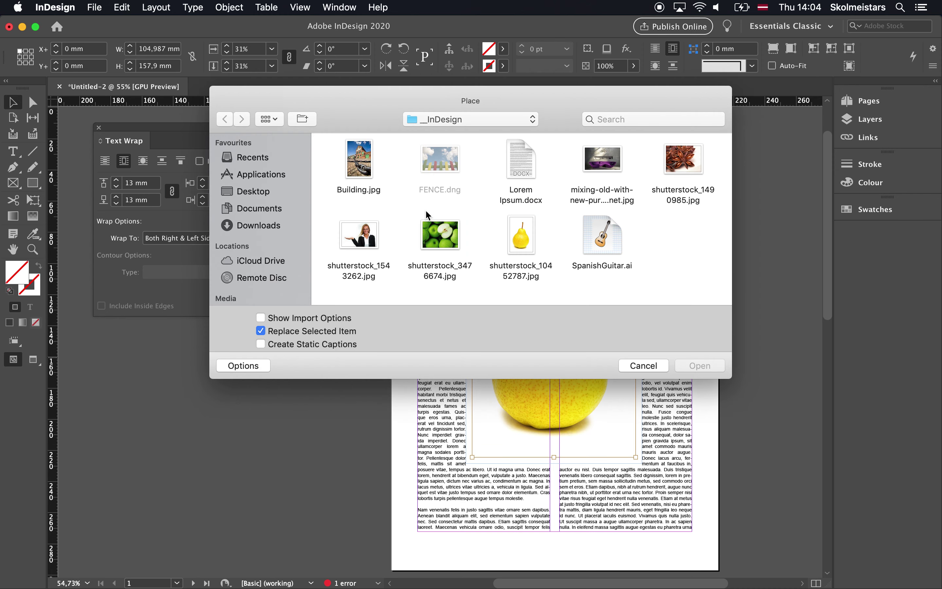
pyautogui.click(364, 167)
pyautogui.click(705, 366)
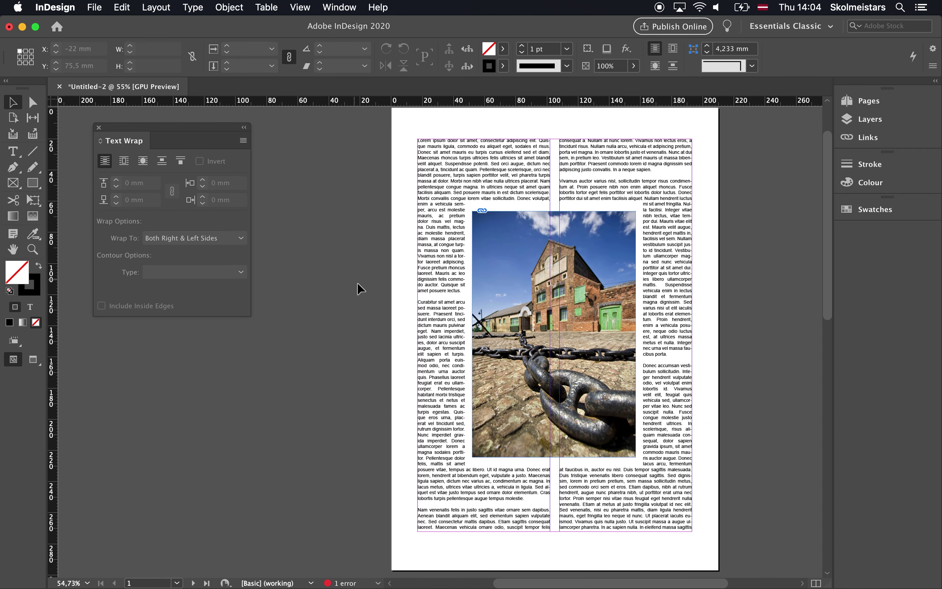
# Wrap the text around the building photo frame's bounding box with a 4 mm offset on all sides
pyautogui.click(512, 319)
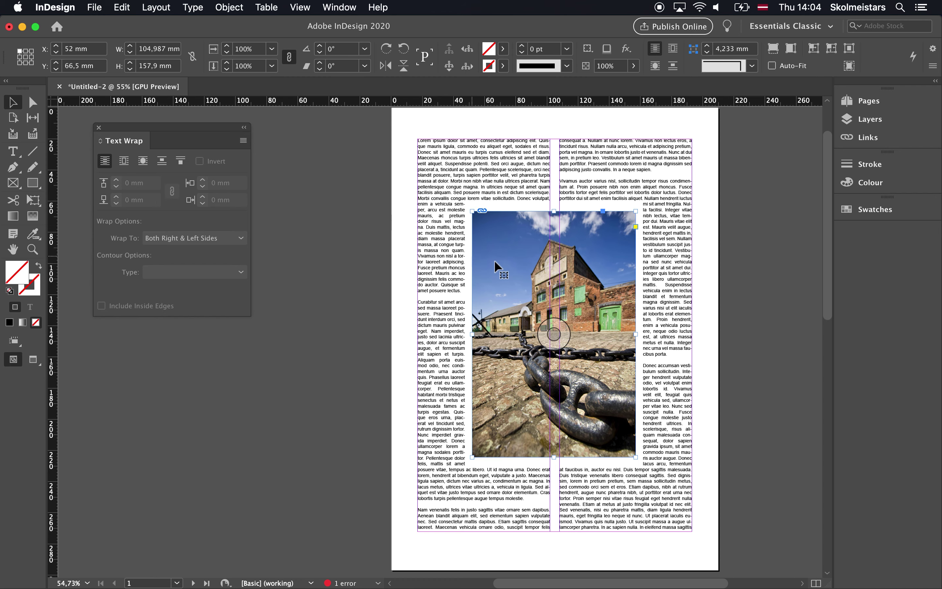
pyautogui.click(300, 196)
pyautogui.click(506, 235)
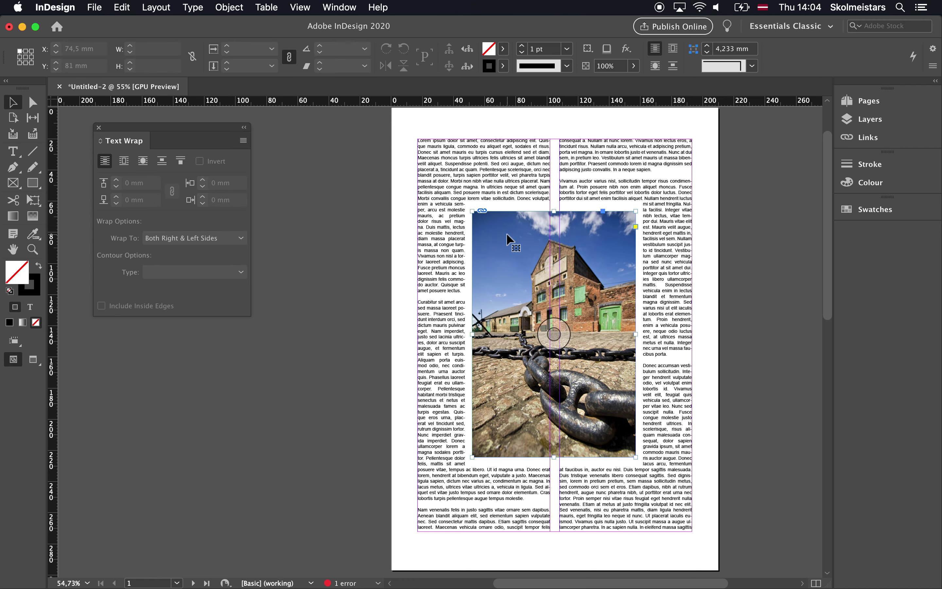
pyautogui.click(123, 164)
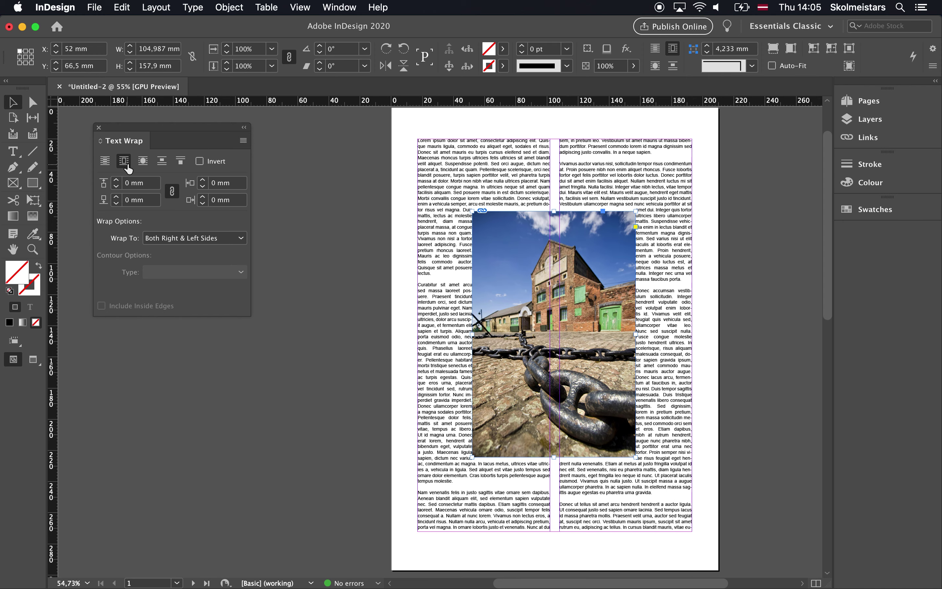
pyautogui.click(116, 180)
pyautogui.click(116, 180)
pyautogui.click(116, 181)
pyautogui.click(116, 180)
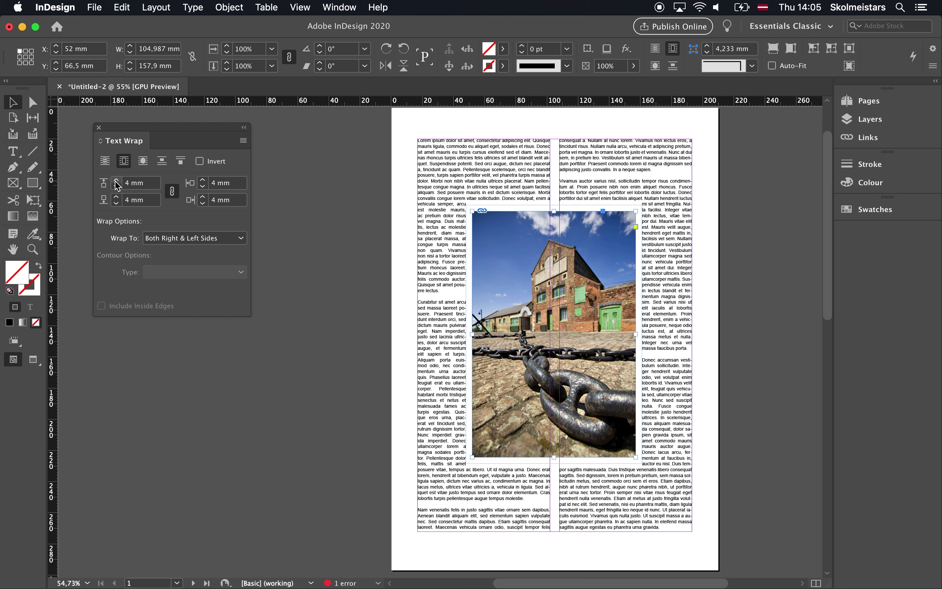
pyautogui.click(196, 382)
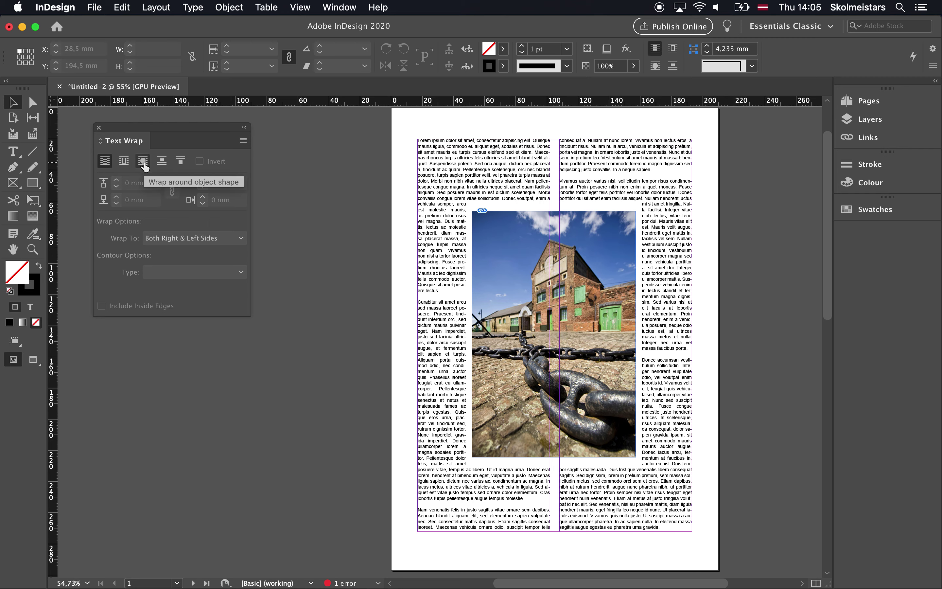
# Convert the building photo's frame to an ellipse
pyautogui.click(514, 261)
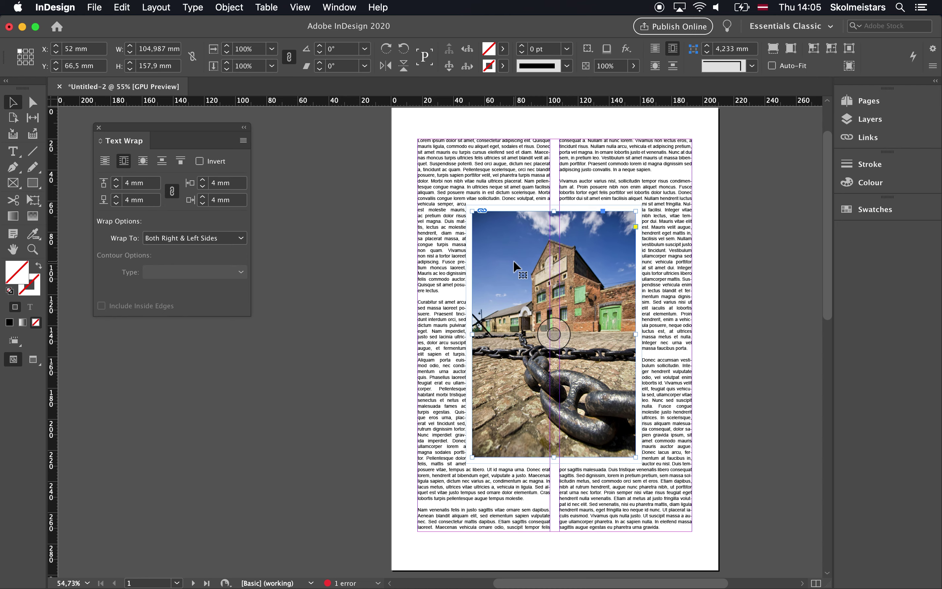
pyautogui.click(162, 9)
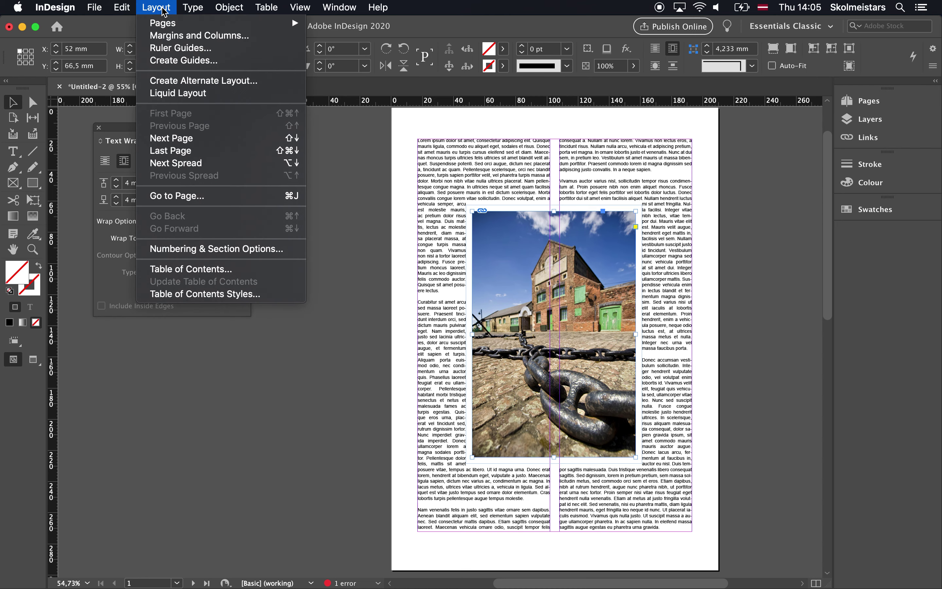
pyautogui.moveTo(229, 6)
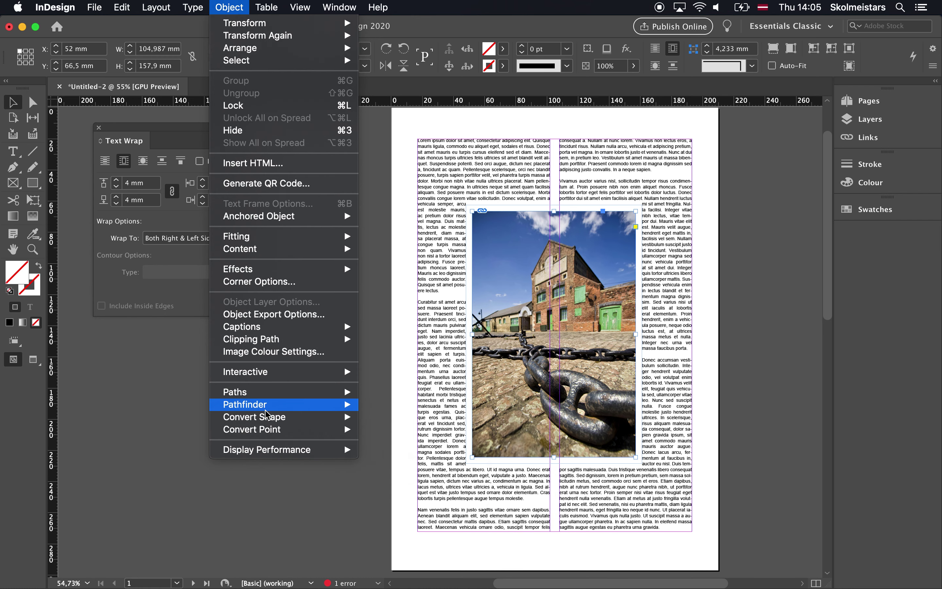
pyautogui.moveTo(269, 421)
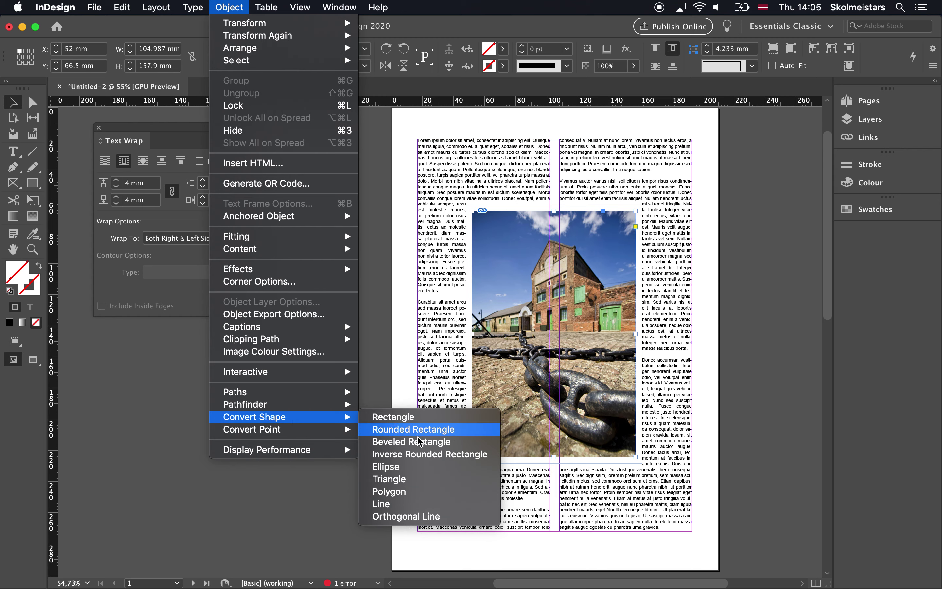
pyautogui.click(422, 470)
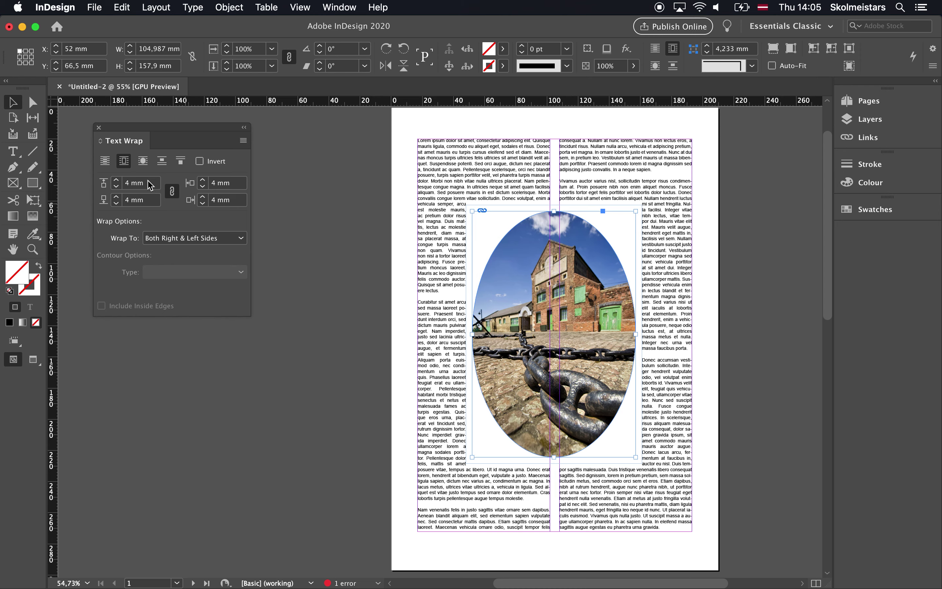
# Wrap the text around the elliptical building photo's object shape with a 7 mm offset
pyautogui.click(144, 162)
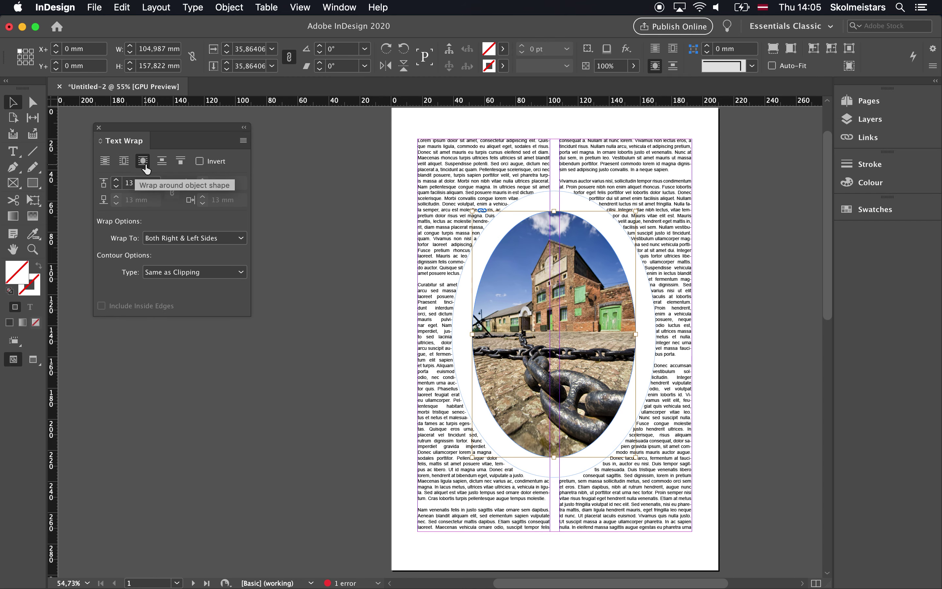
pyautogui.click(116, 187)
pyautogui.click(116, 186)
pyautogui.click(116, 186)
pyautogui.click(116, 186)
pyautogui.click(116, 186)
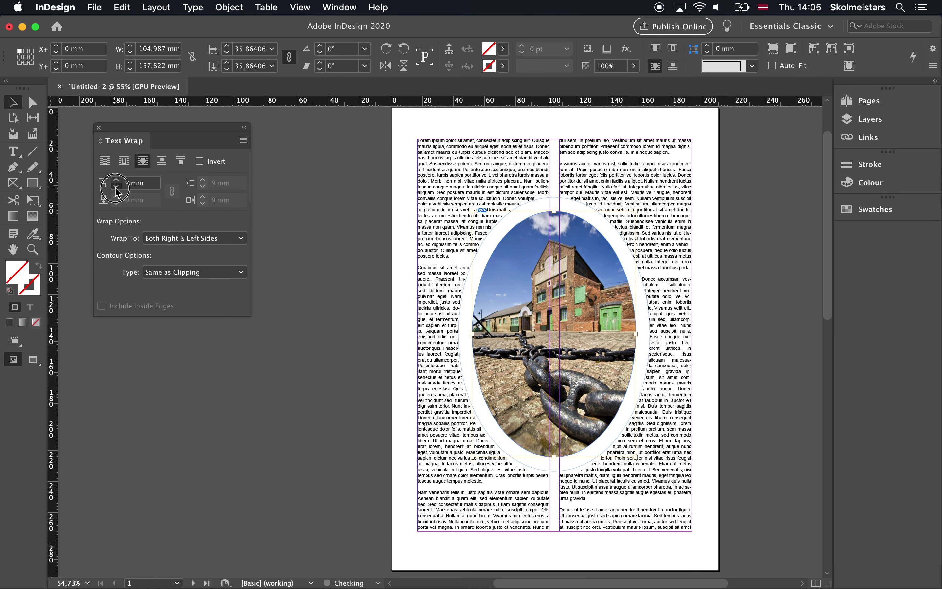
pyautogui.click(116, 187)
pyautogui.rightClick(256, 375)
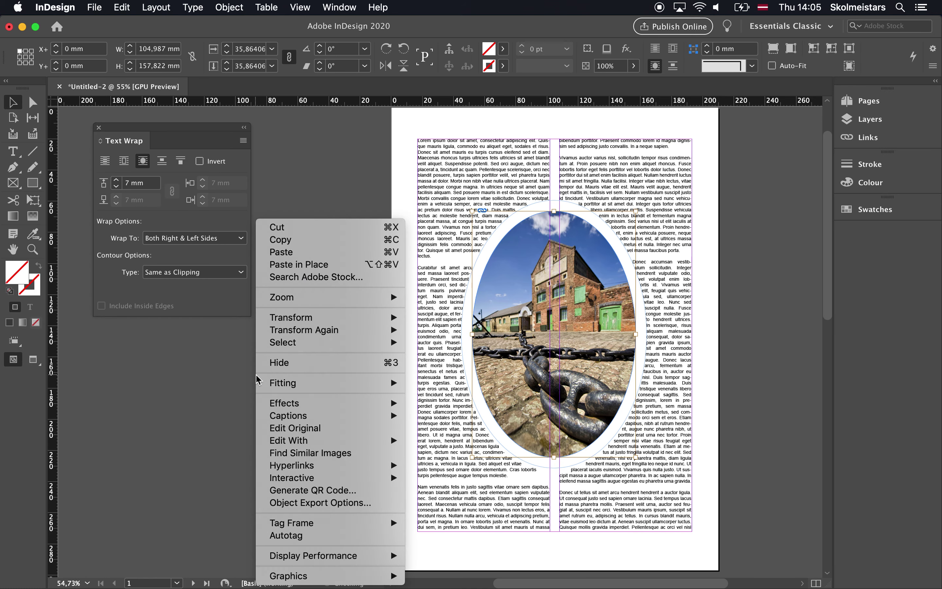
pyautogui.click(174, 401)
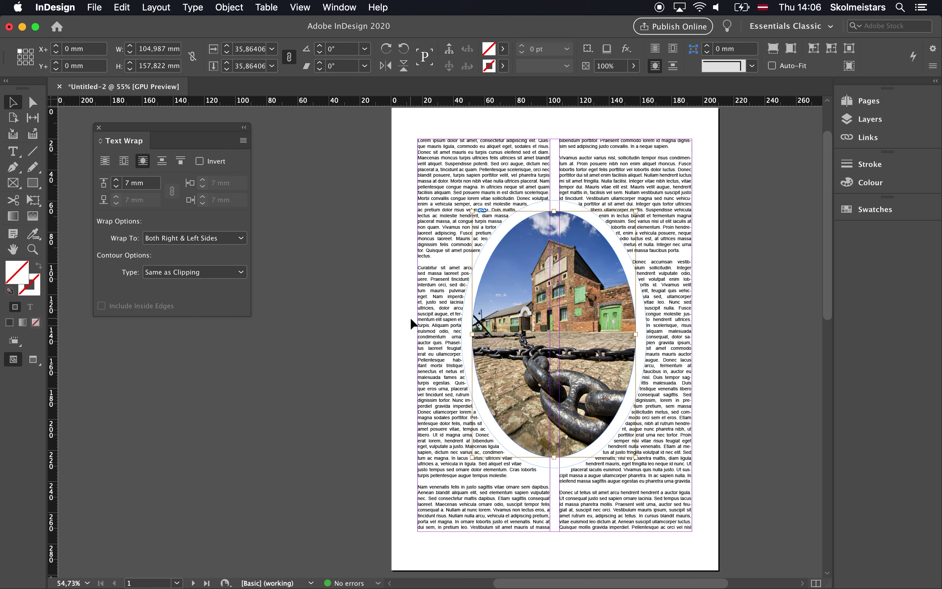
pyautogui.click(304, 338)
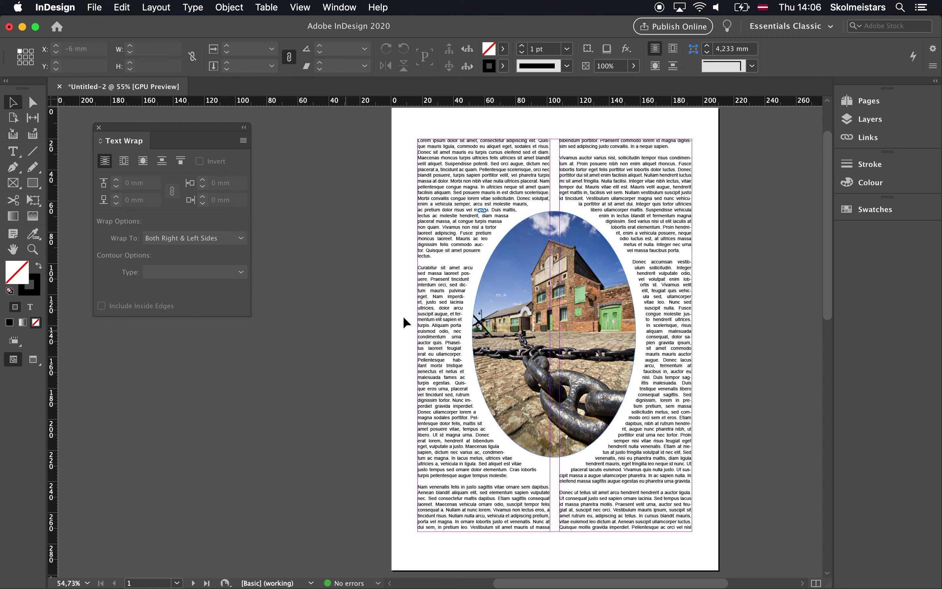
# Delete the elliptical building photo and place the pear image shutterstock_10452787.jpg across both text columns, about 118.5 mm wide and 178.3 mm high
pyautogui.click(530, 327)
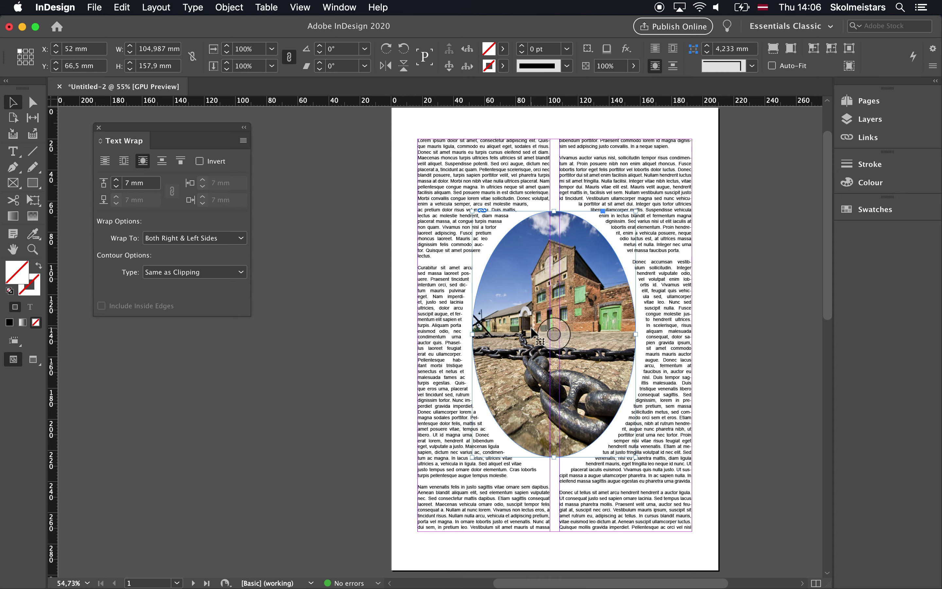
pyautogui.press('Delete')
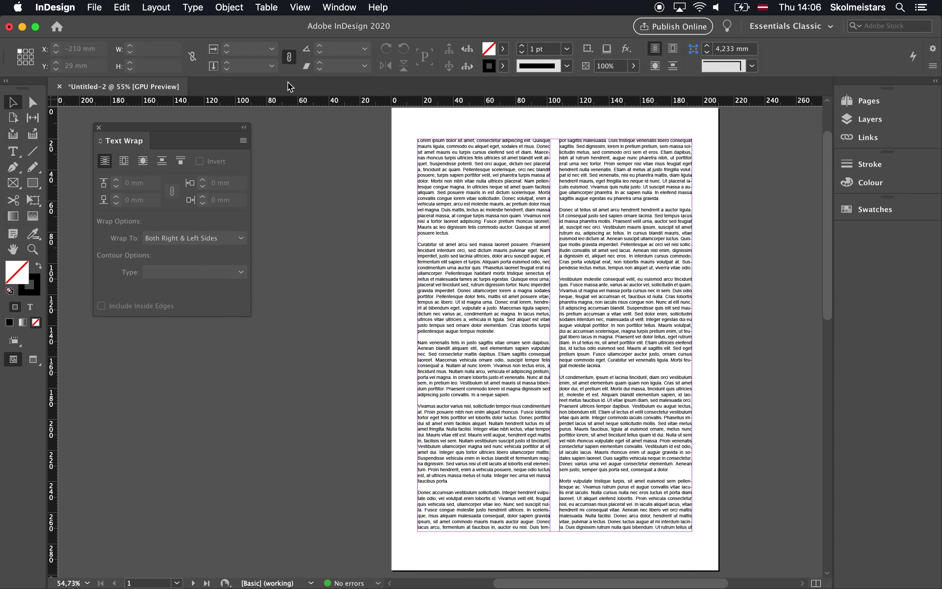
pyautogui.press('super+d')
pyautogui.click(520, 229)
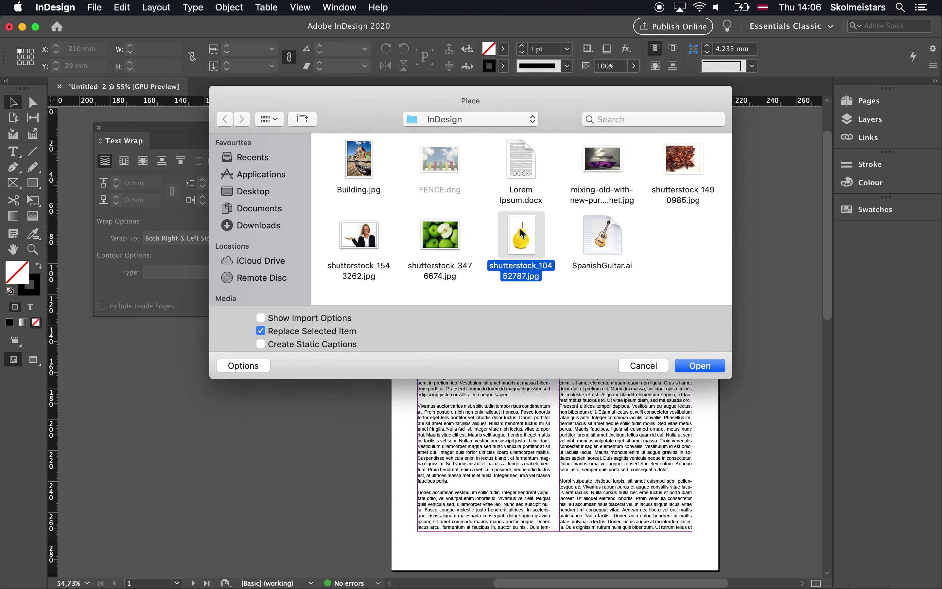
pyautogui.click(700, 366)
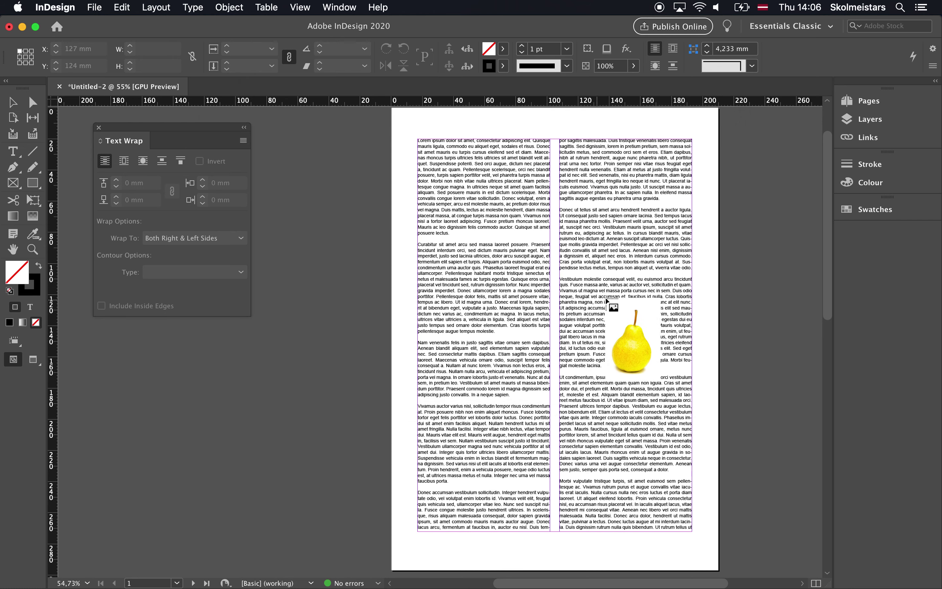
pyautogui.moveTo(547, 354); pyautogui.dragTo(606, 488)
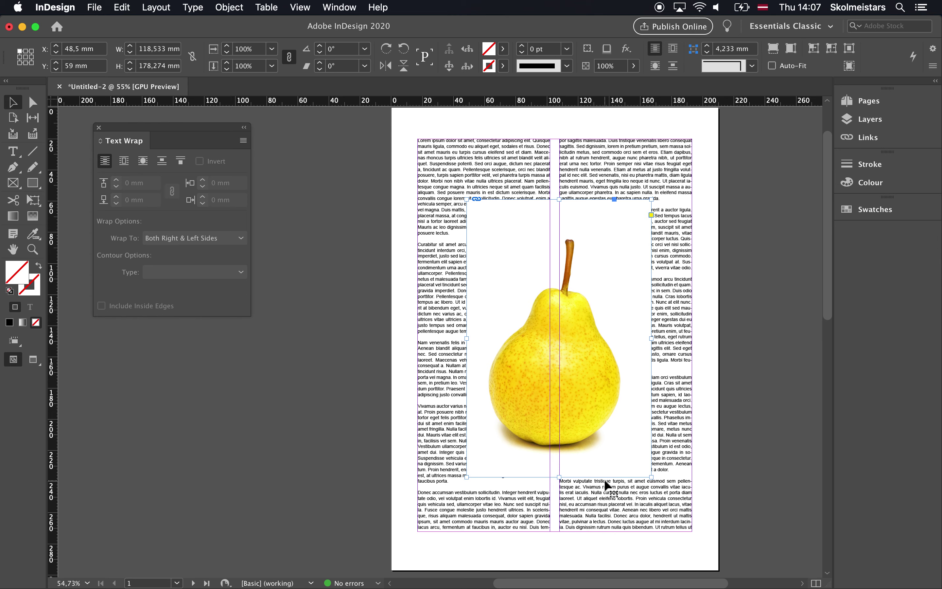
# Cut the pear out of its white background with a Detect Edges clipping path, setting the threshold to 14
pyautogui.click(604, 386)
pyautogui.click(232, 7)
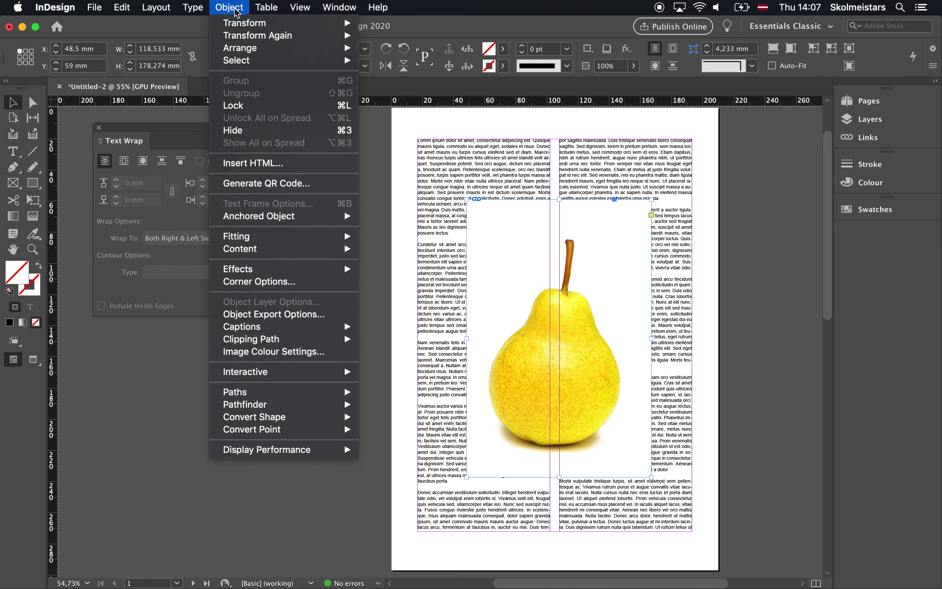
pyautogui.moveTo(253, 270)
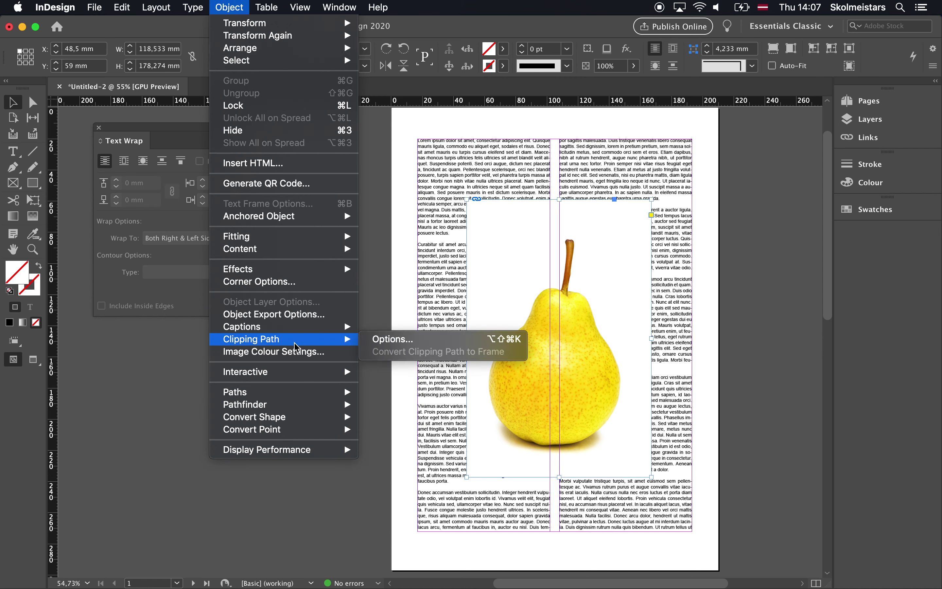
pyautogui.moveTo(338, 339)
pyautogui.click(390, 338)
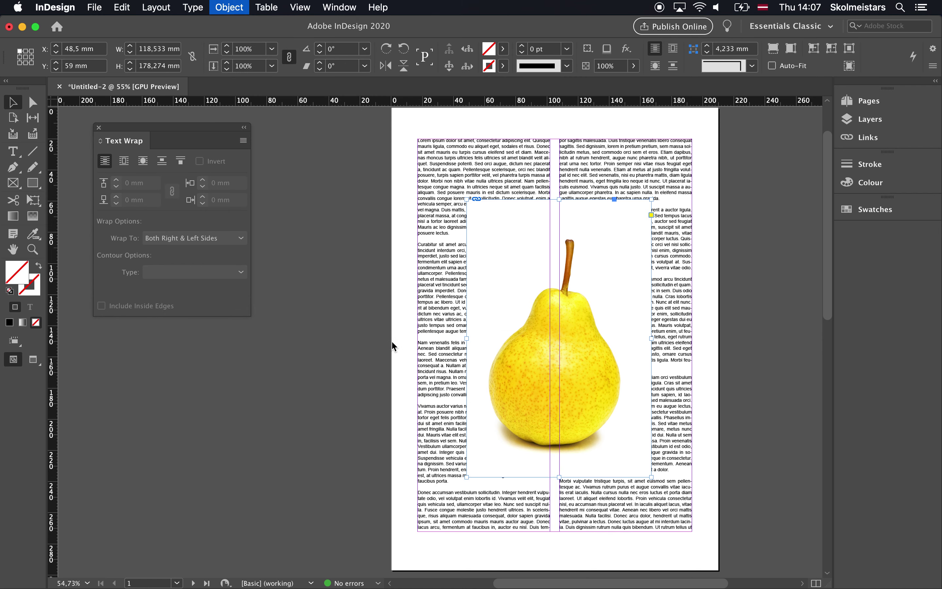
pyautogui.moveTo(751, 80); pyautogui.dragTo(227, 15)
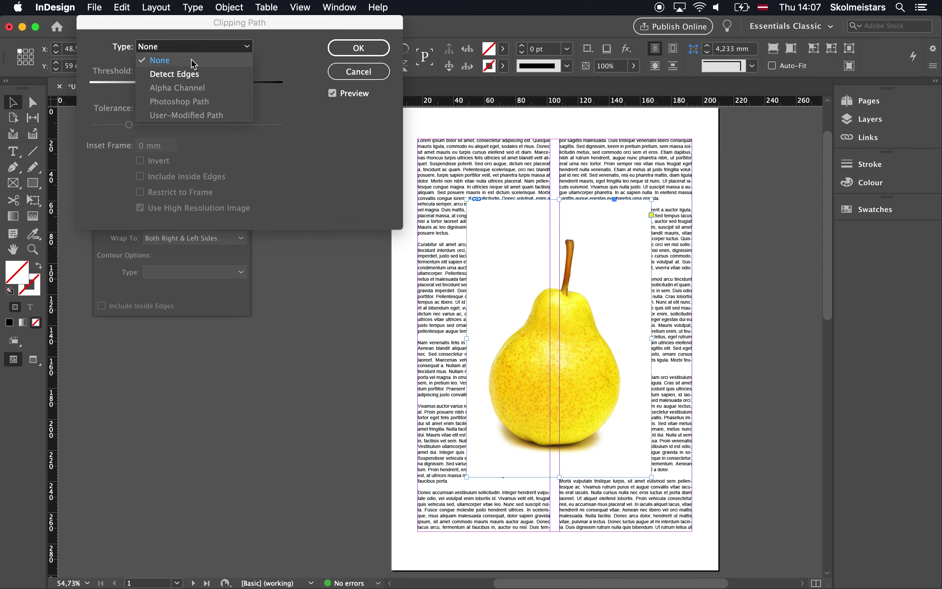
pyautogui.click(189, 79)
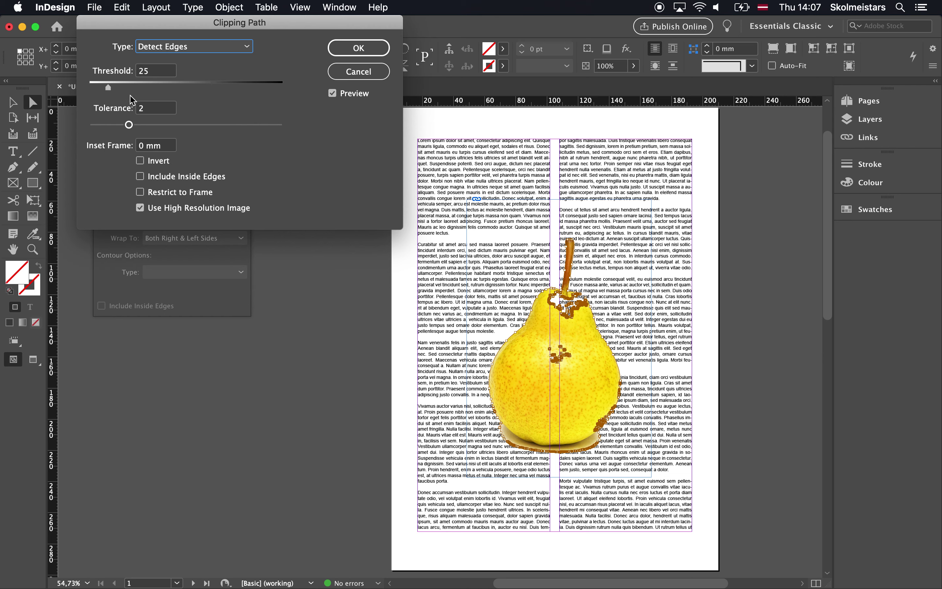
pyautogui.moveTo(106, 92); pyautogui.dragTo(100, 94)
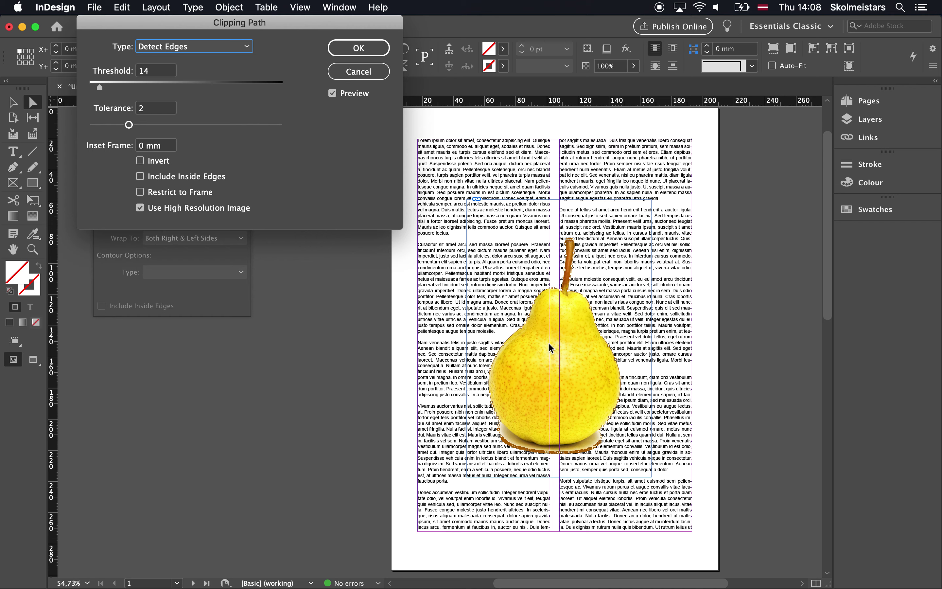
pyautogui.click(359, 47)
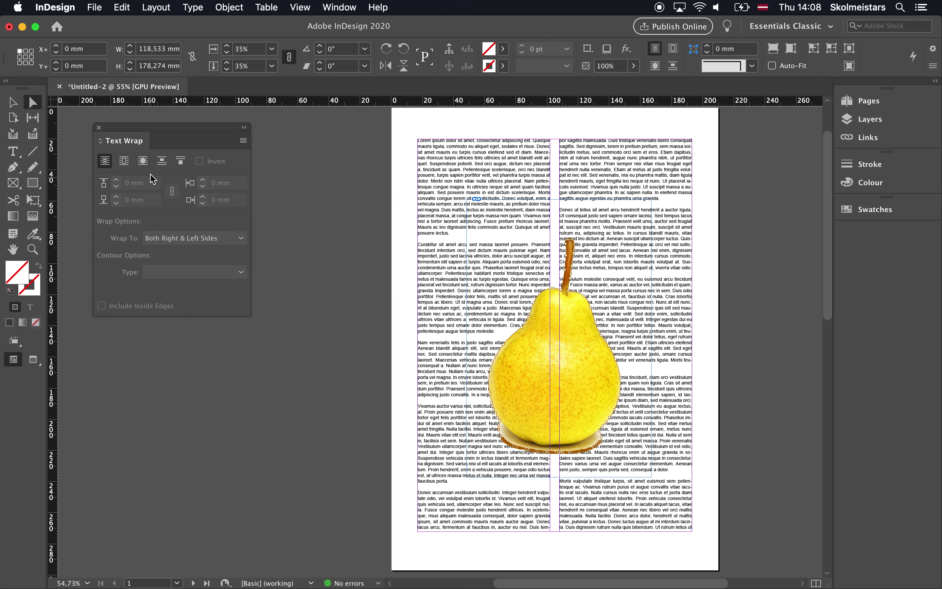
# Wrap the text around the clipped pear's object shape with a 5 mm offset
pyautogui.click(146, 165)
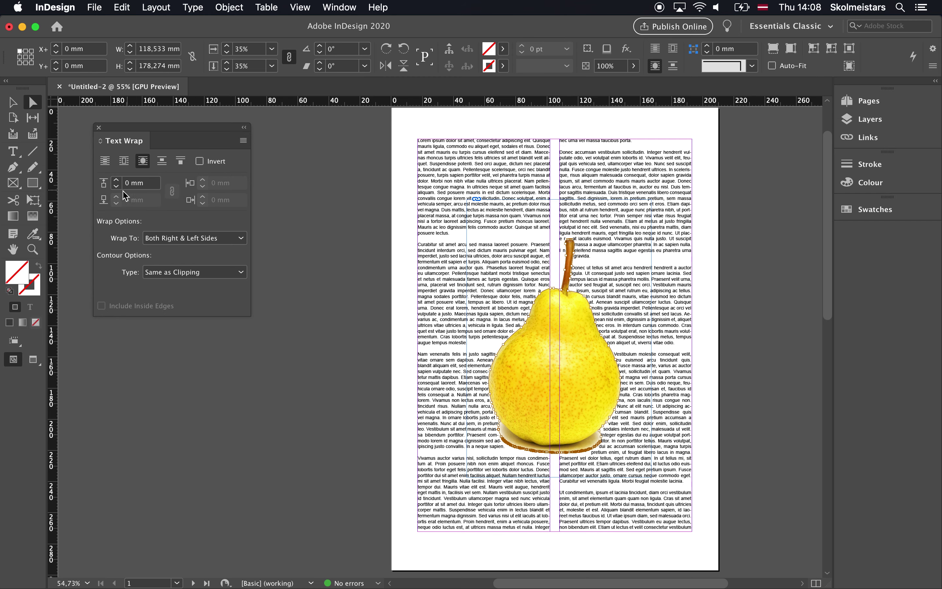
pyautogui.click(117, 180)
pyautogui.click(117, 181)
pyautogui.click(117, 181)
pyautogui.click(117, 181)
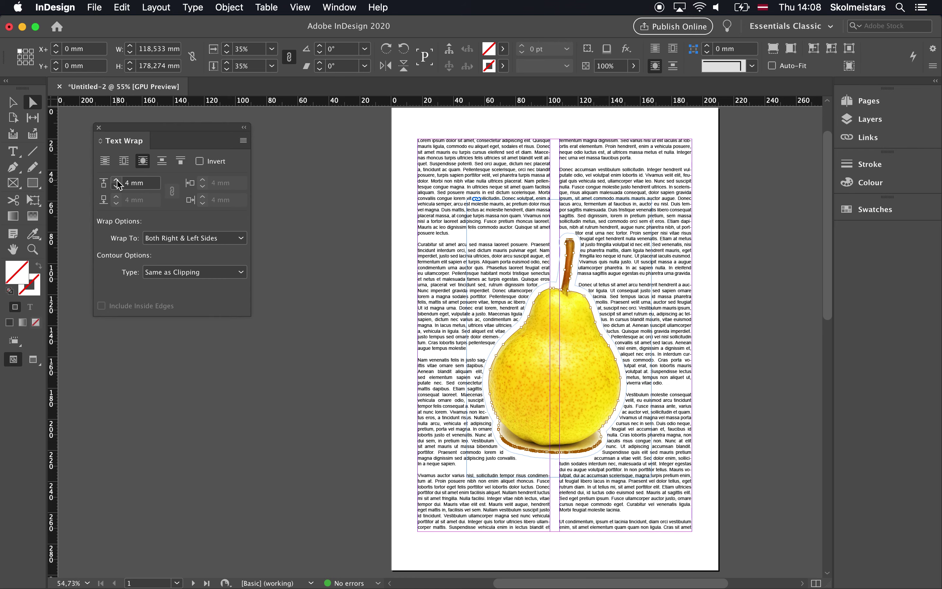
pyautogui.click(117, 180)
pyautogui.rightClick(237, 458)
pyautogui.click(162, 393)
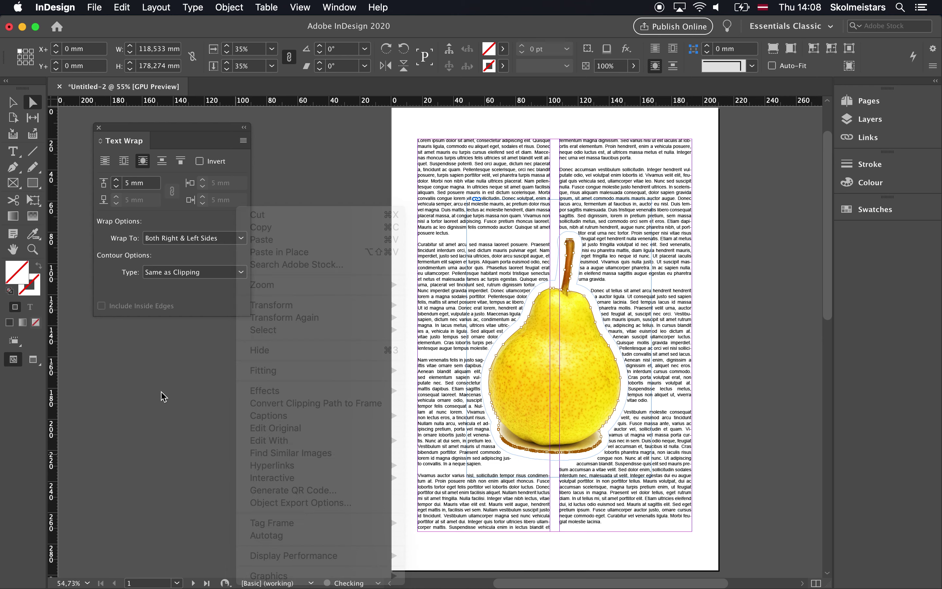